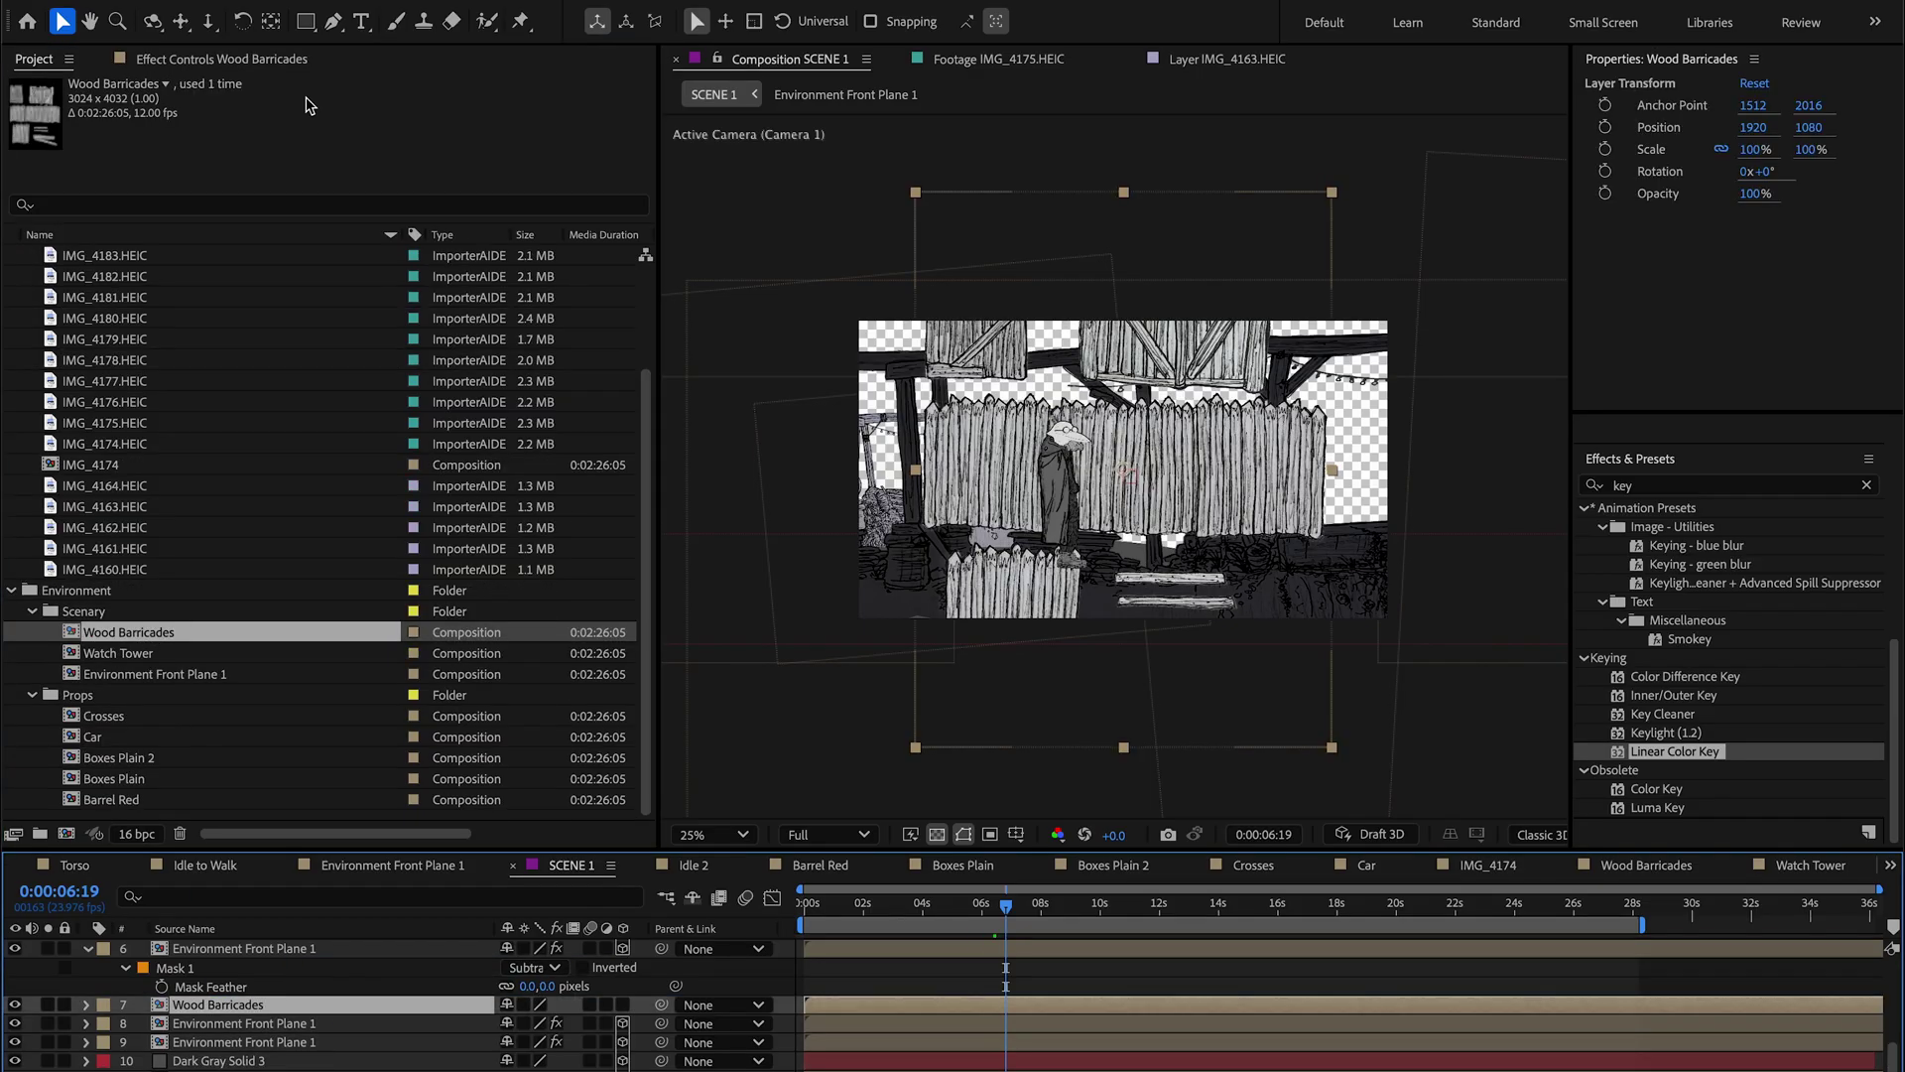
Step: Mask the Wood Barricades layer to the fence section and position it in 3D space behind the standing character
key("g")
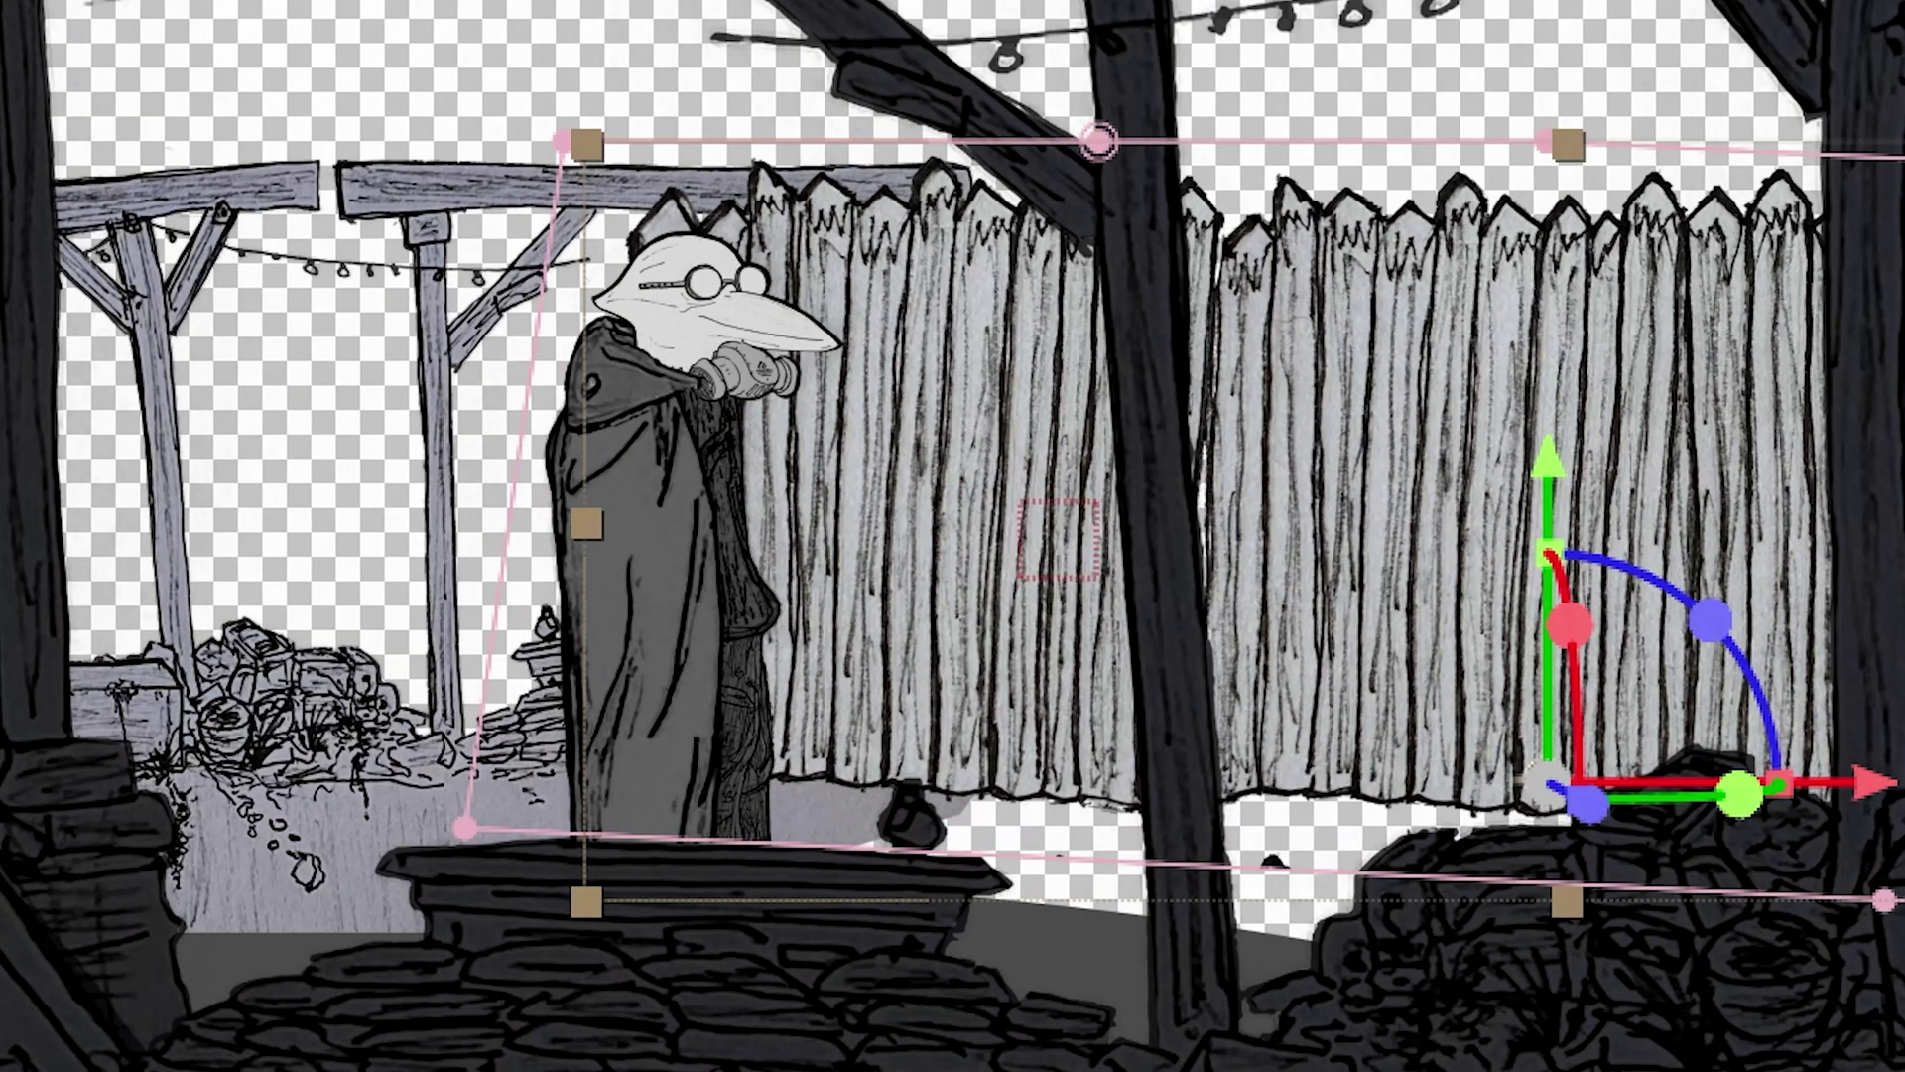
left_click_drag(1561, 464, 1561, 535)
mouse_move(1865, 849)
left_mouse_down()
mouse_move(1904, 850)
mouse_move(1877, 869)
left_mouse_up()
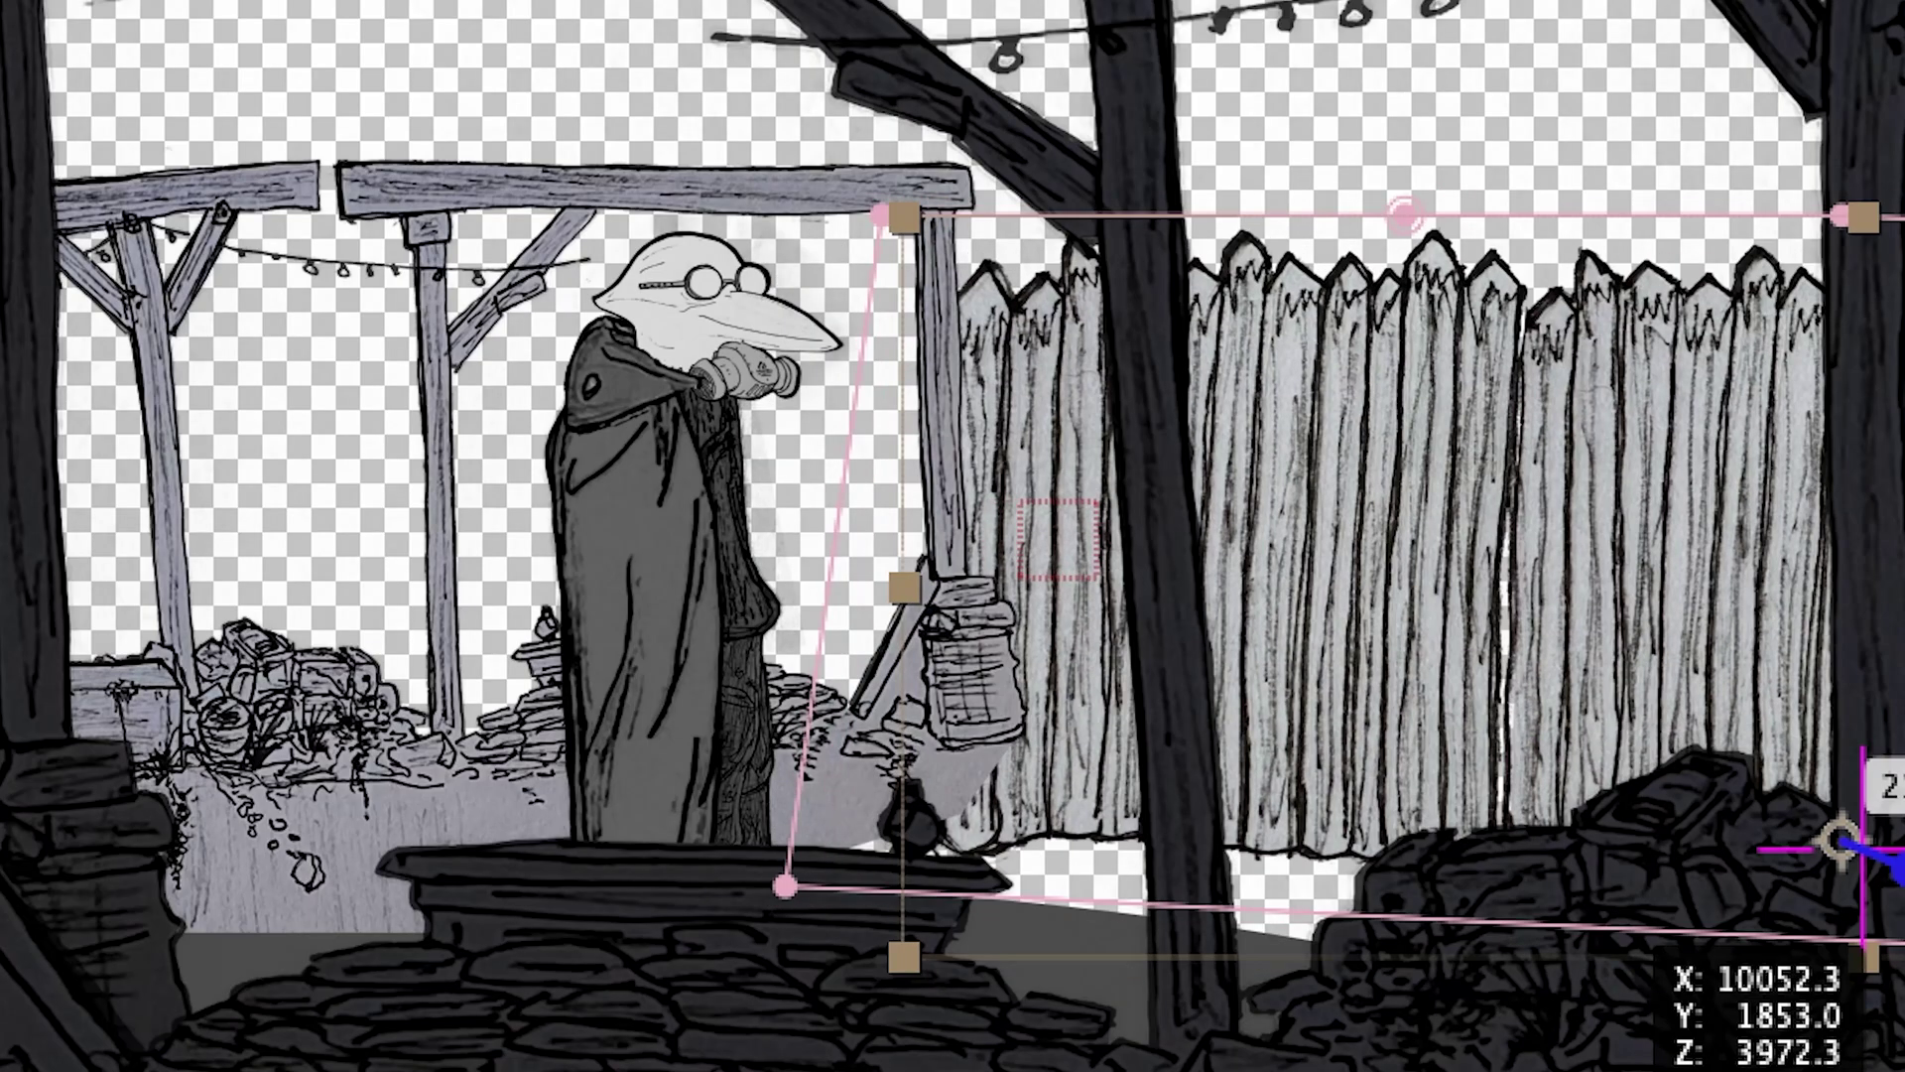
mouse_move(1843, 517)
left_mouse_down()
mouse_move(1844, 460)
mouse_move(1843, 479)
left_mouse_up()
scroll(1488, 616, "down", 1)
left_click_drag(1488, 616, 989, 621)
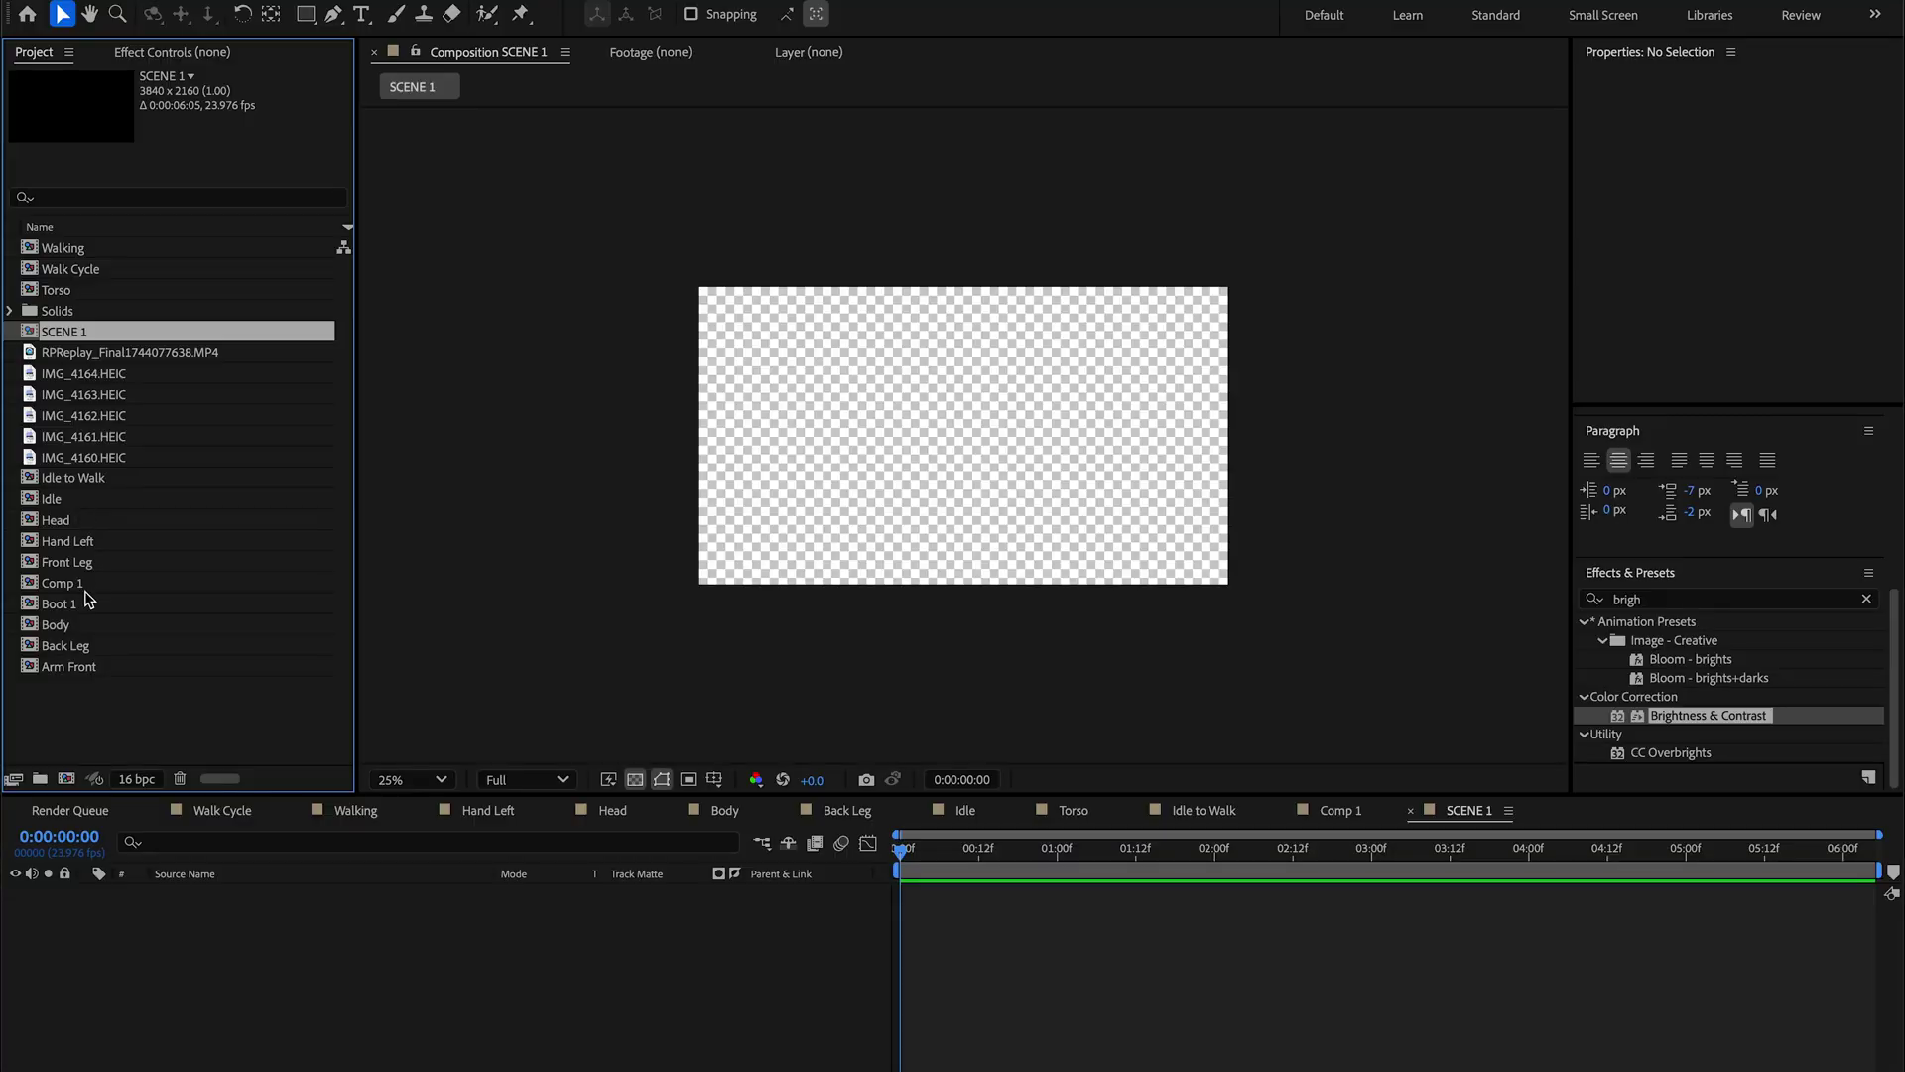
Step: Add Comp 1 and Walk Cycle to the SCENE 1 composition as 3D layers, with Walk Cycle above the scenery
left_click(89, 585)
left_click_drag(286, 959, 288, 947)
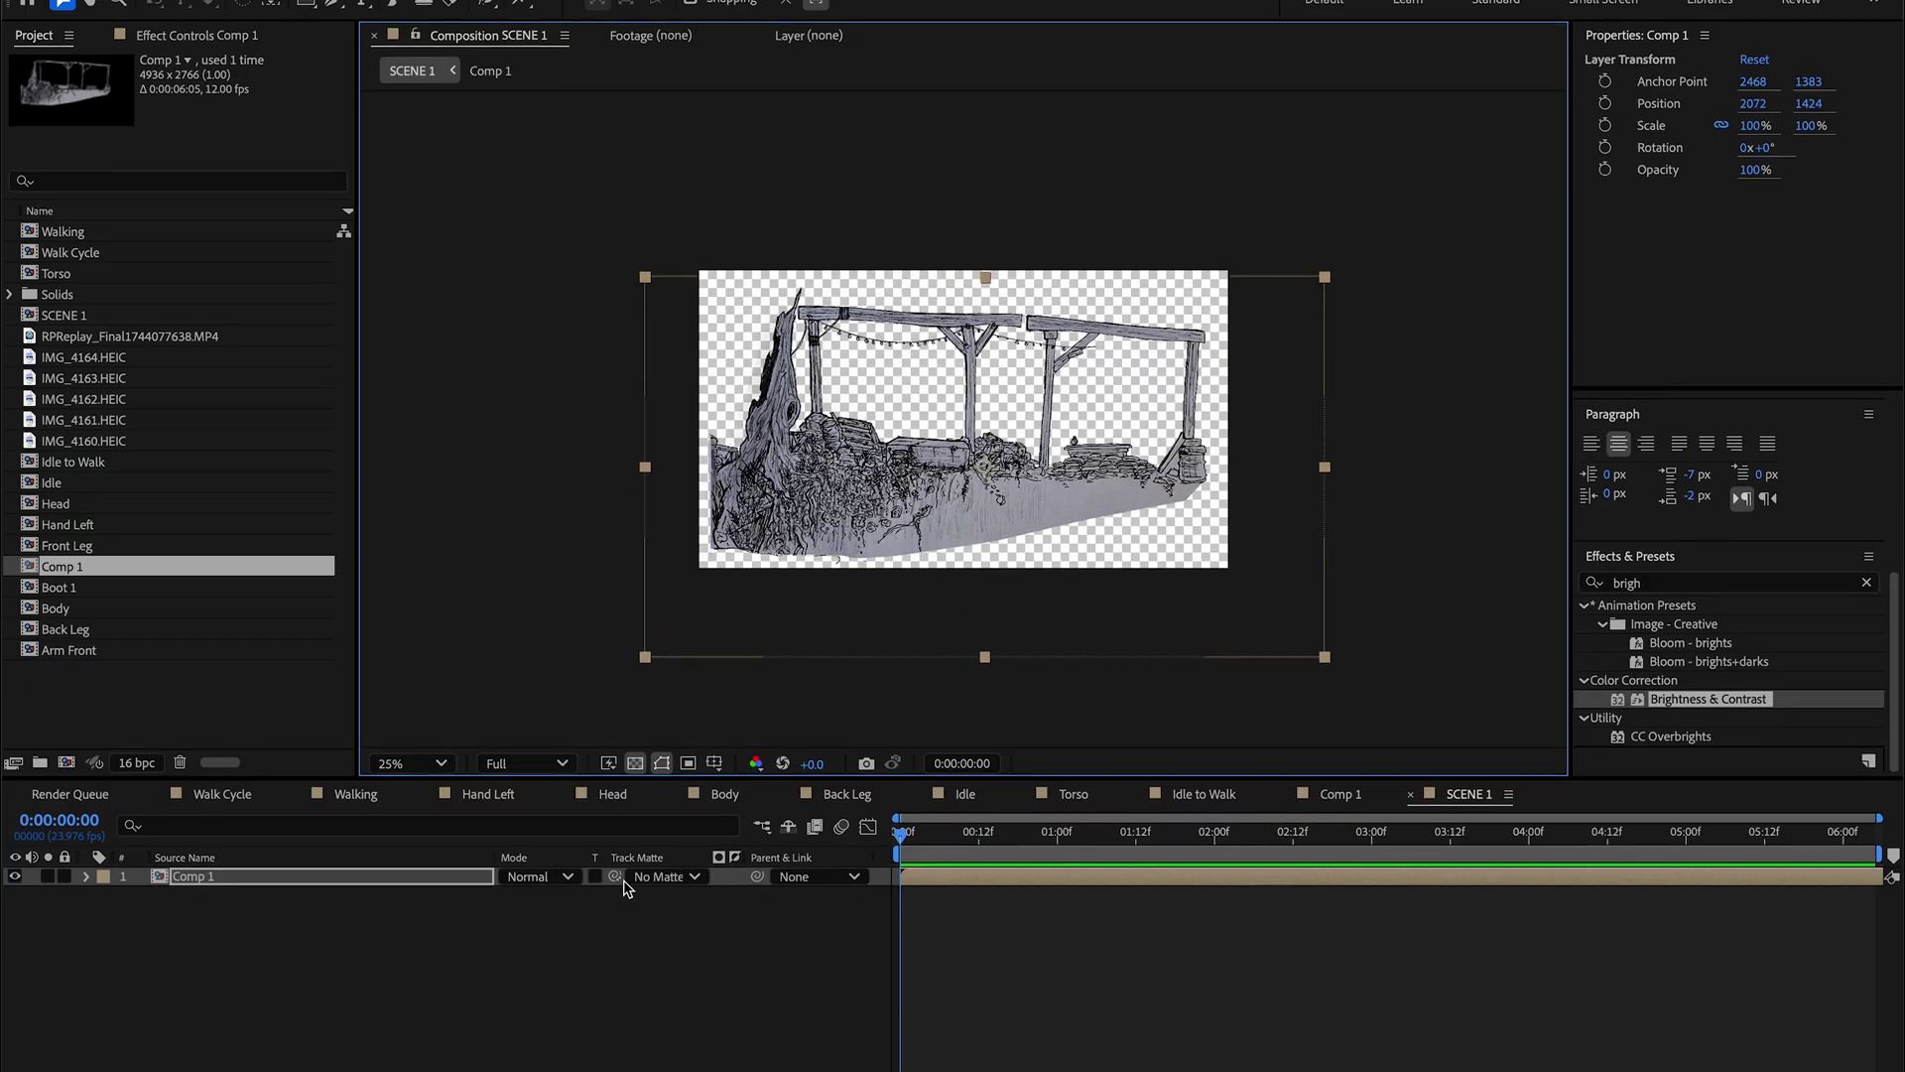
left_click(604, 1059)
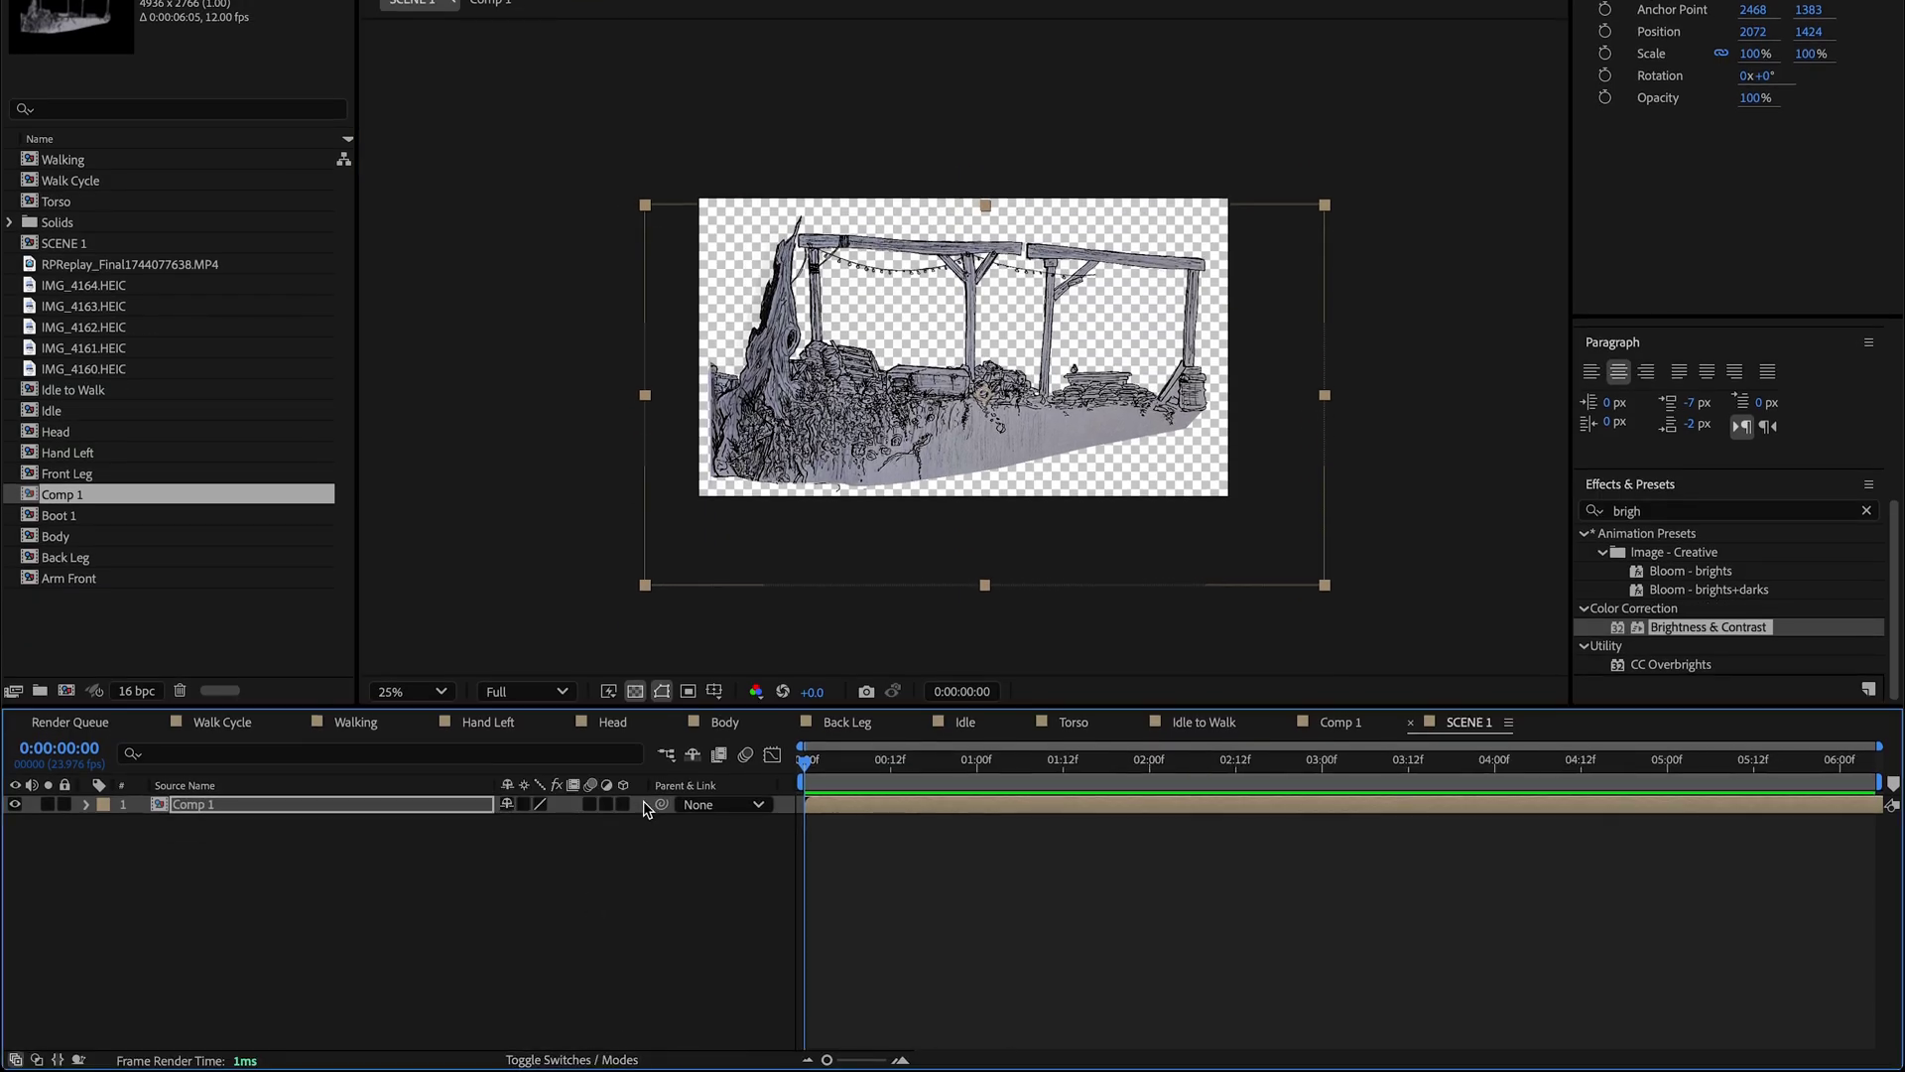
left_click(623, 876)
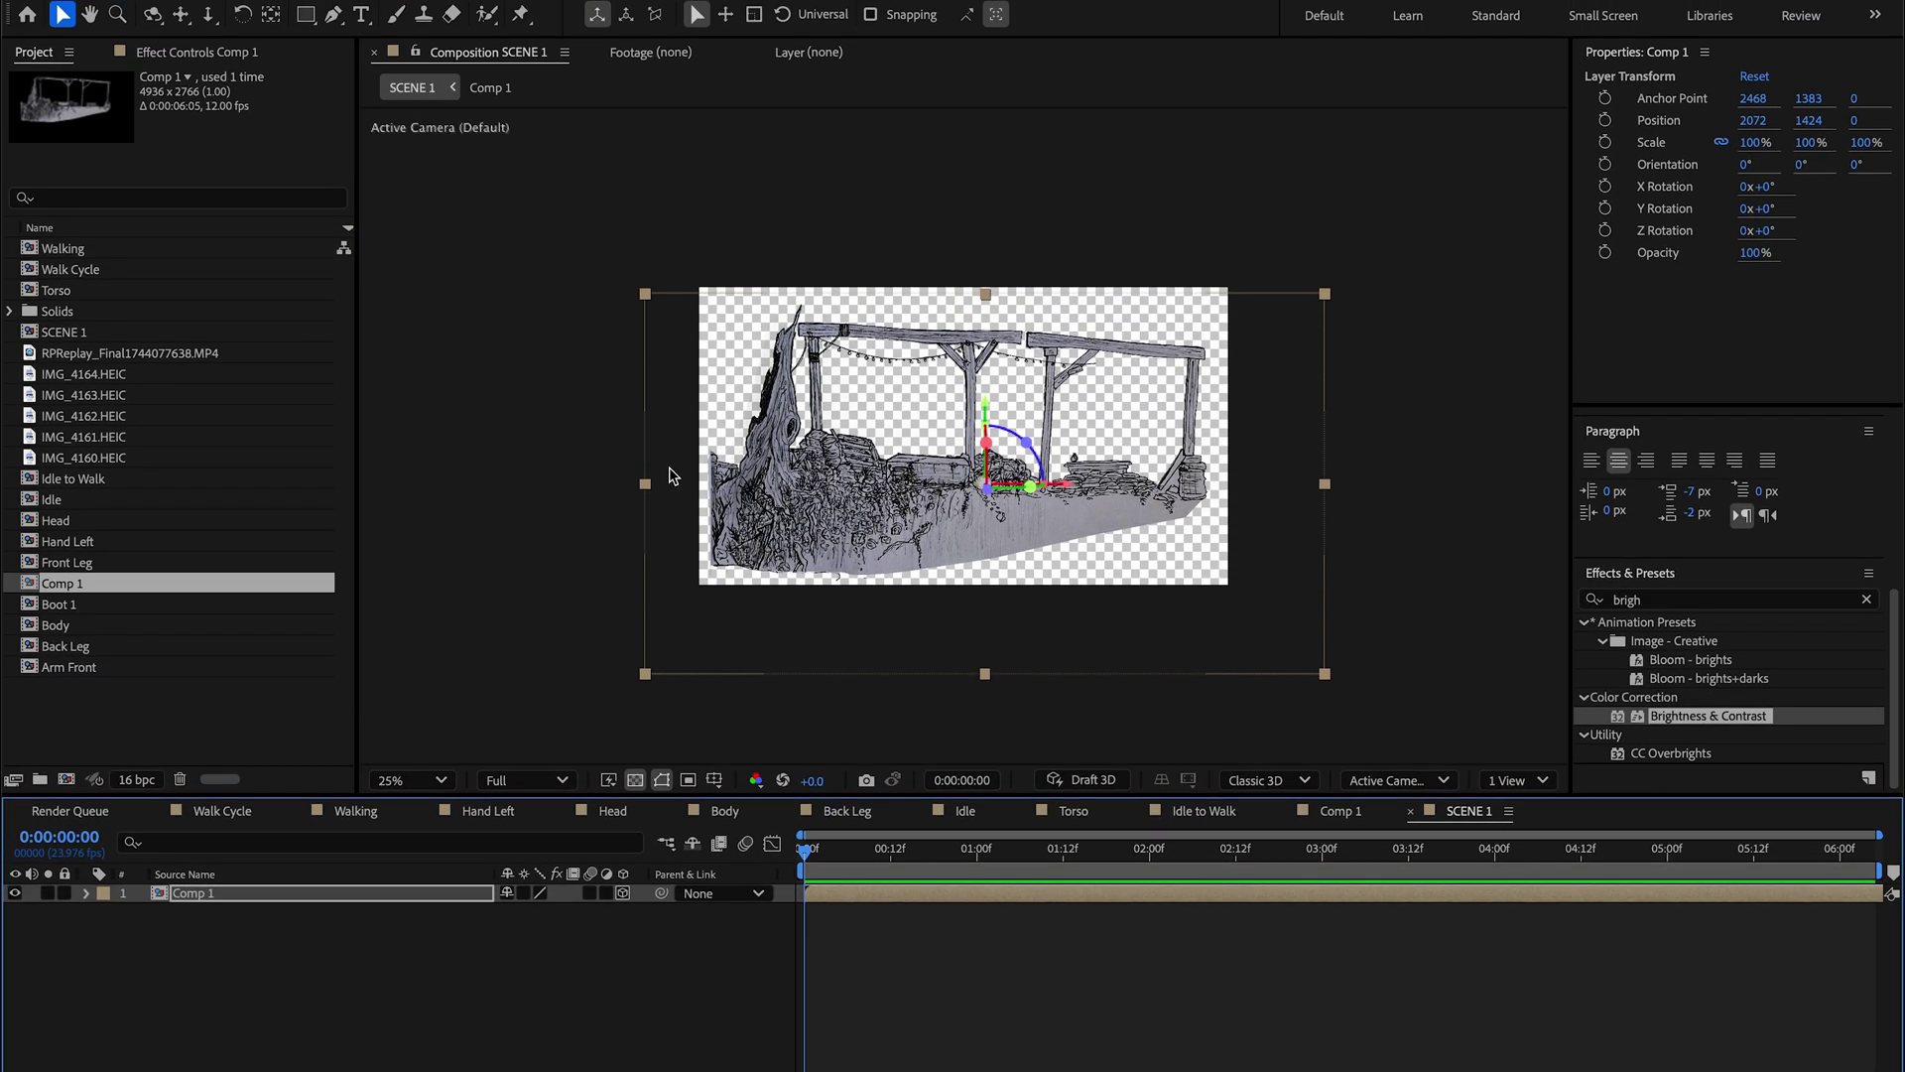
left_click_drag(90, 275, 317, 903)
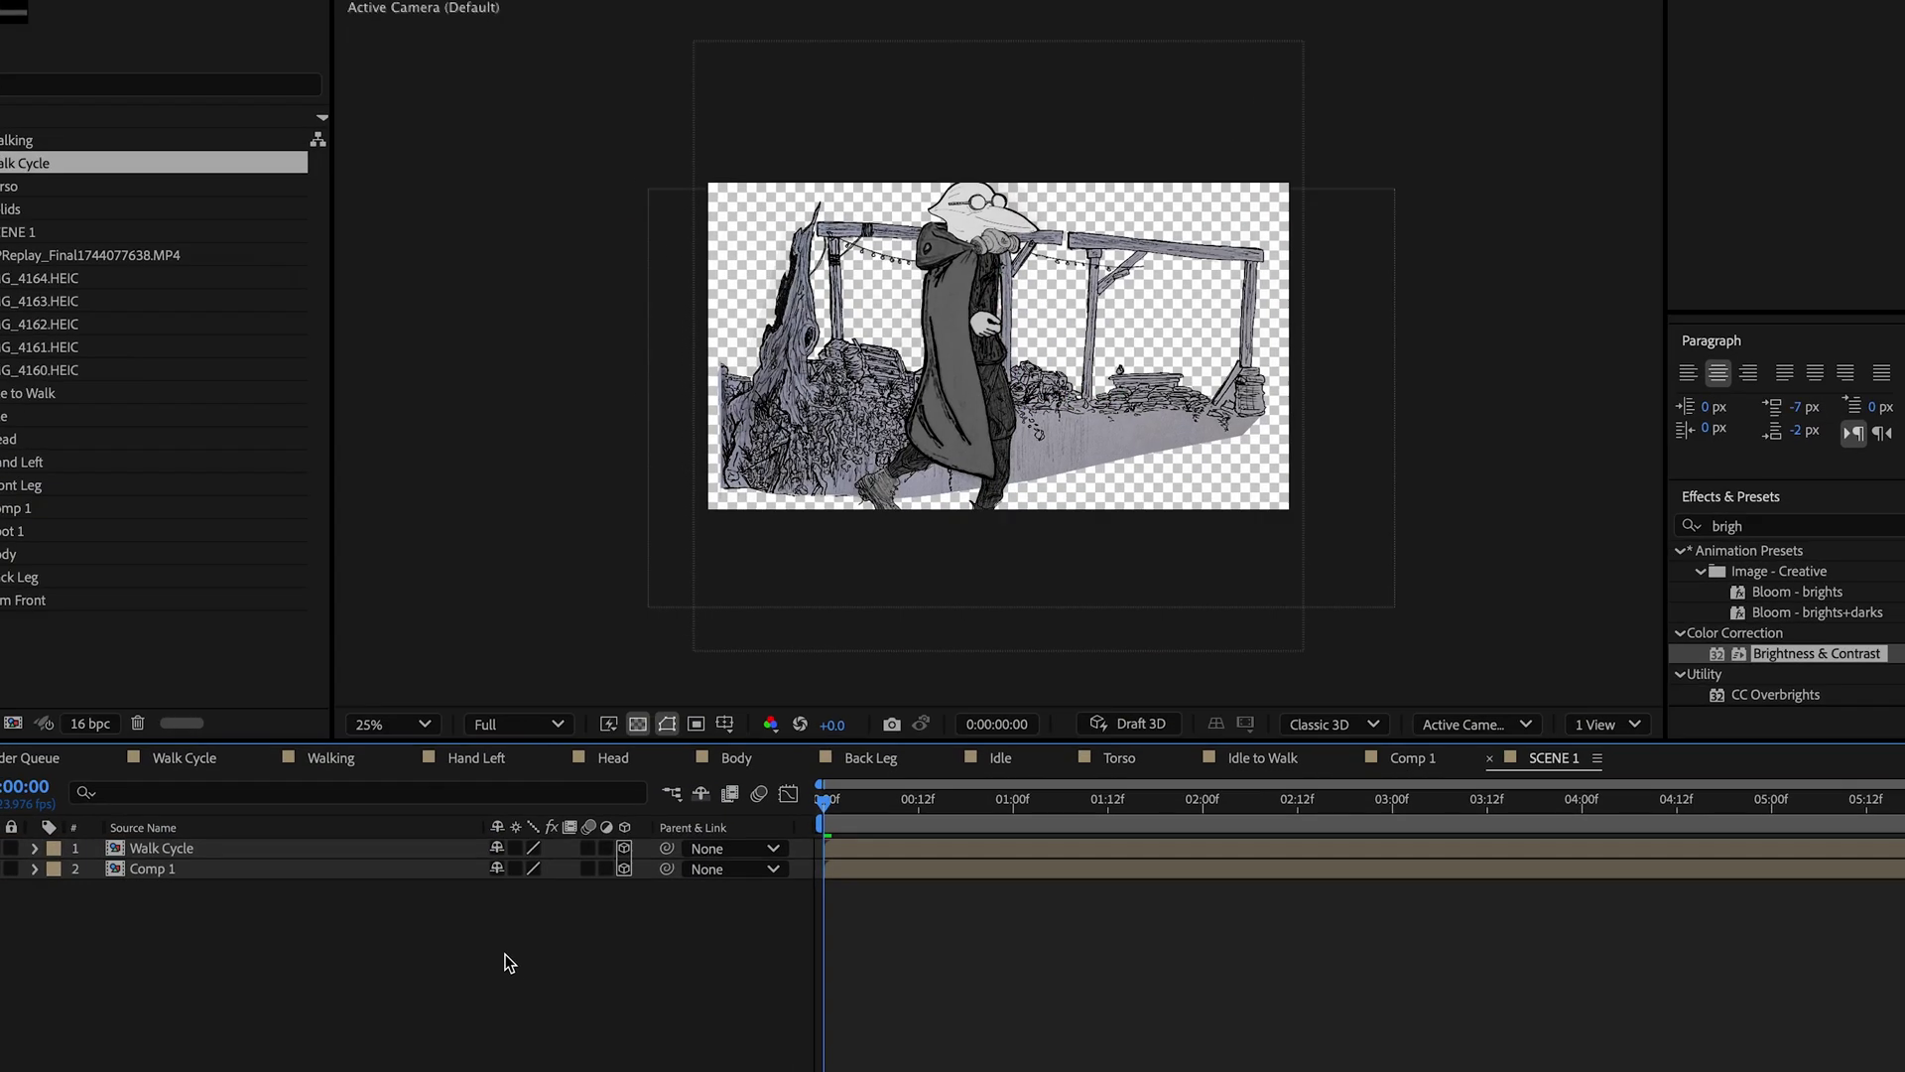
Step: Create a two-node camera with the 50mm preset in SCENE 1
right_click(519, 977)
mouse_move(601, 870)
left_click(851, 1000)
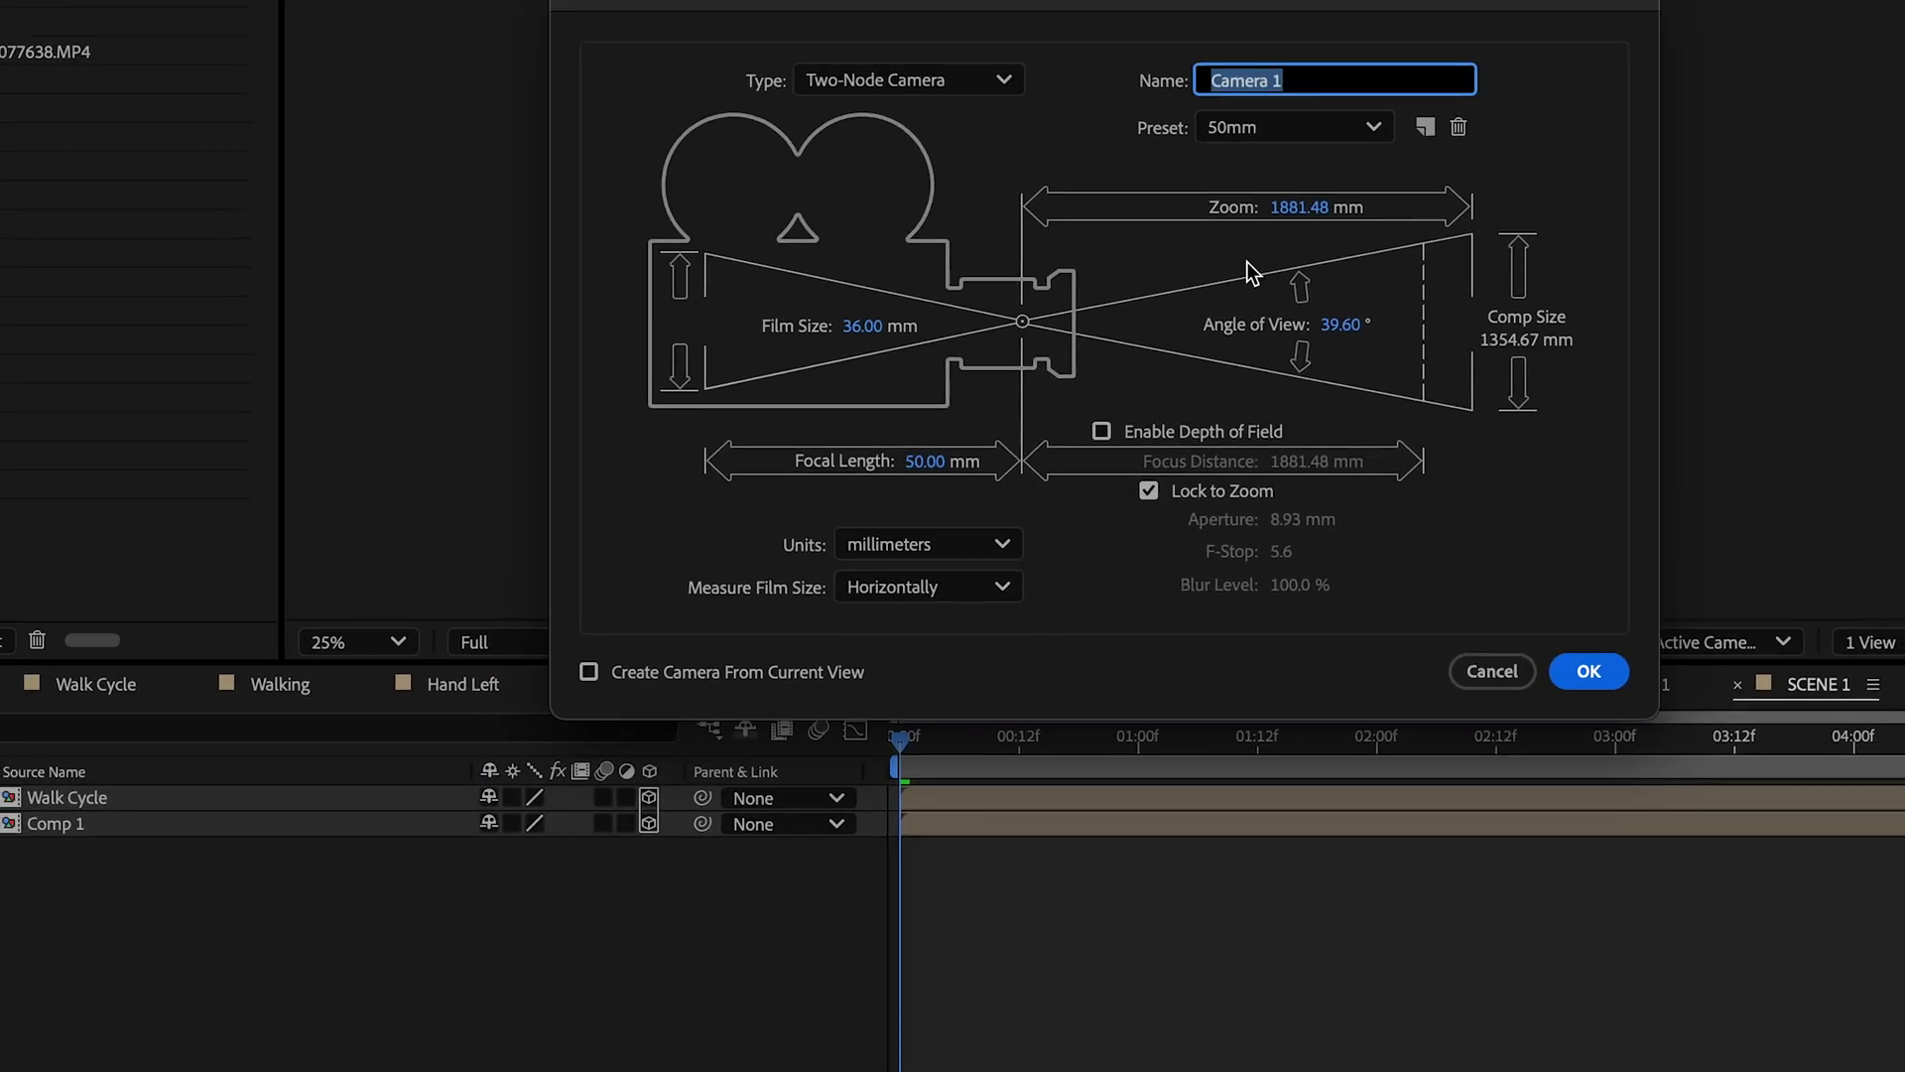
left_click(1574, 808)
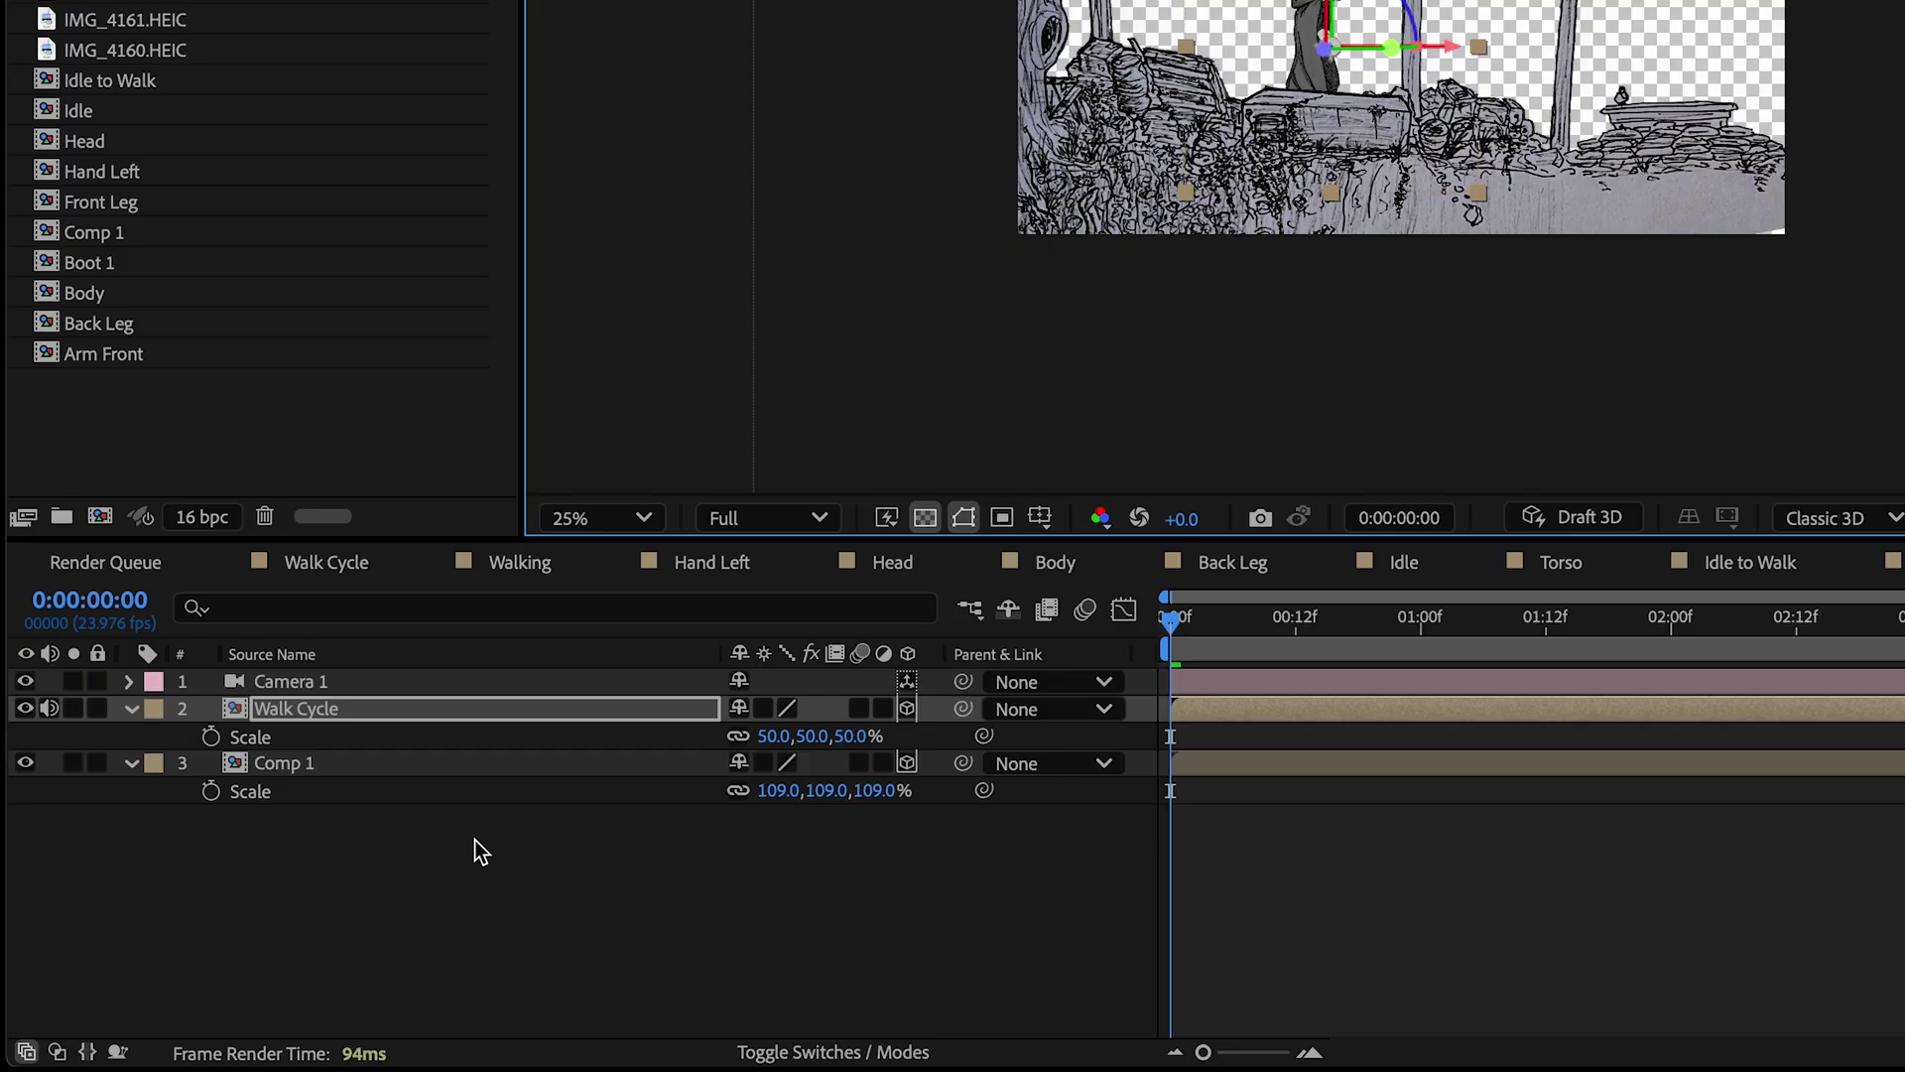
Step: Create a null object, make it a 3D layer, and parent Camera 1 to it
right_click(481, 851)
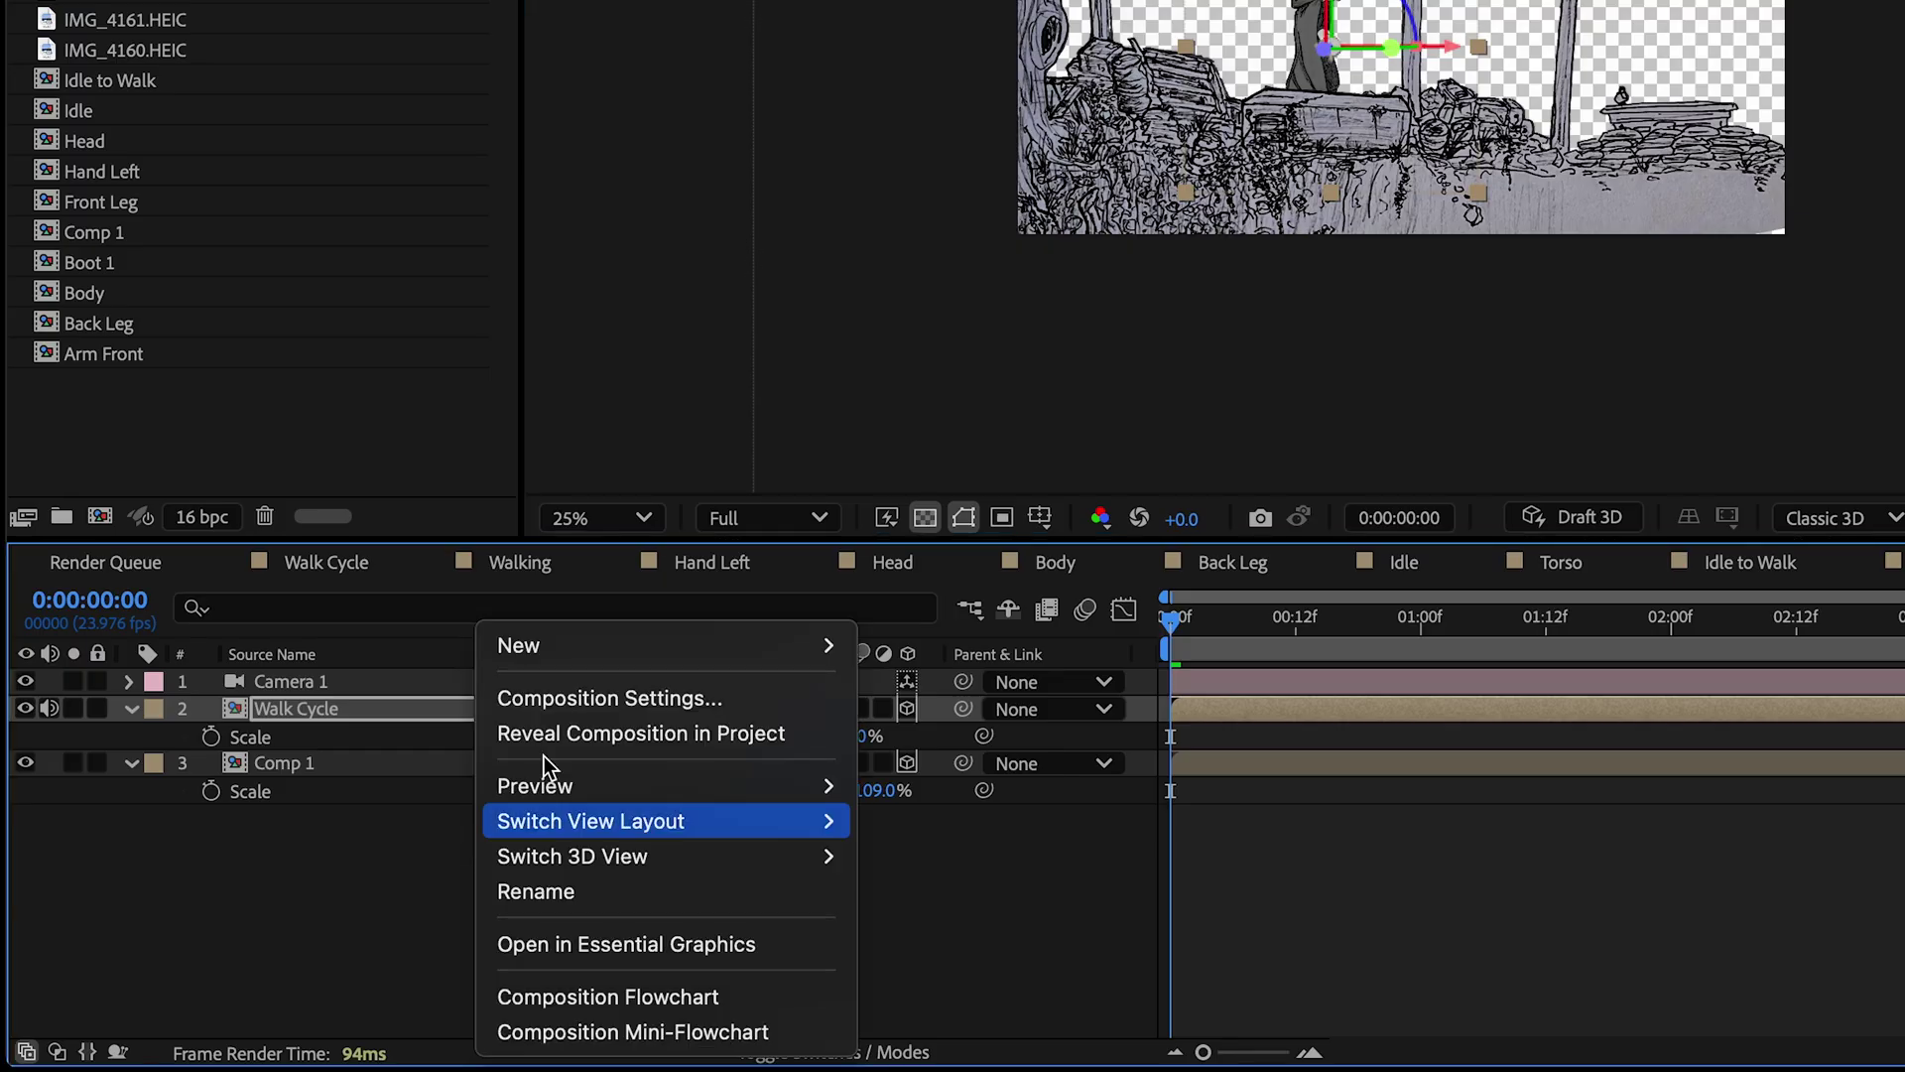
mouse_move(808, 642)
left_click(1026, 841)
left_click(909, 681)
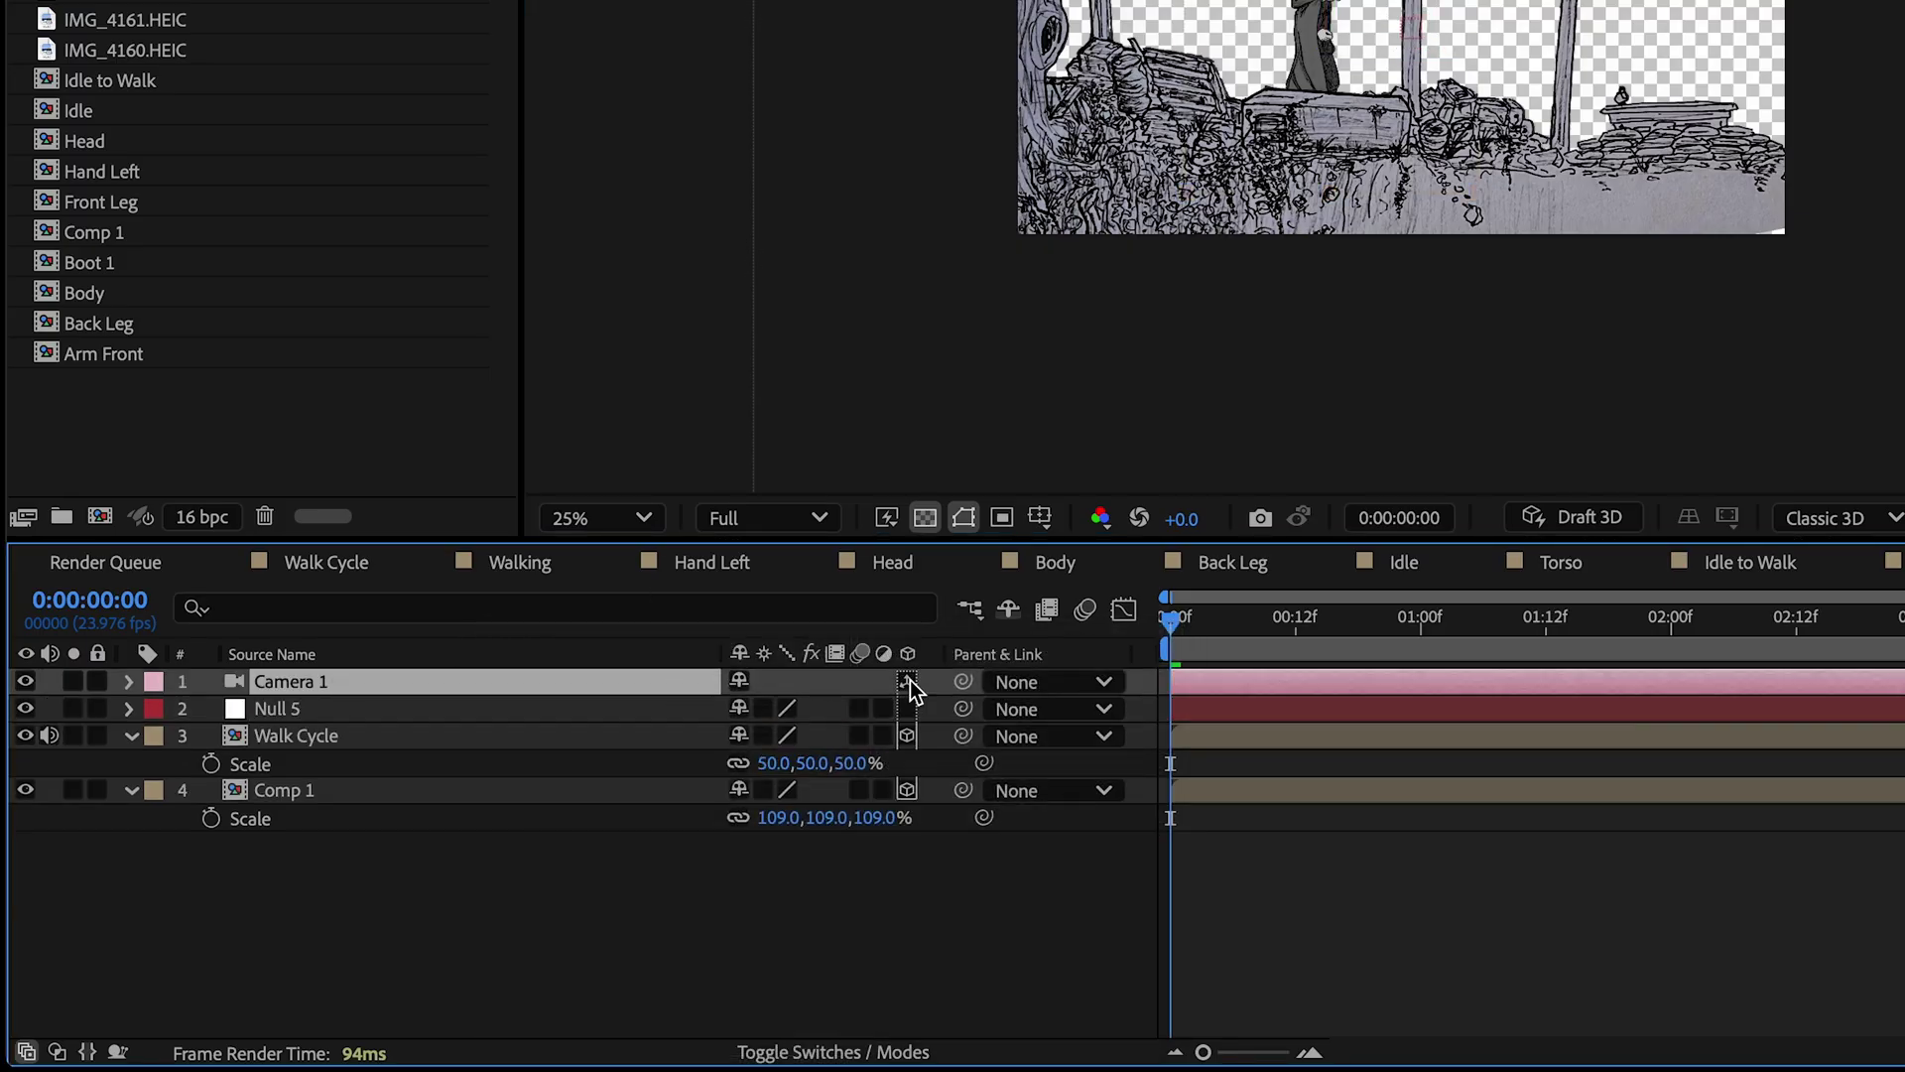
left_click_drag(907, 694, 396, 710)
Step: Reveal the null's Position property and parent the Walk Cycle layer to the null
left_click(395, 710)
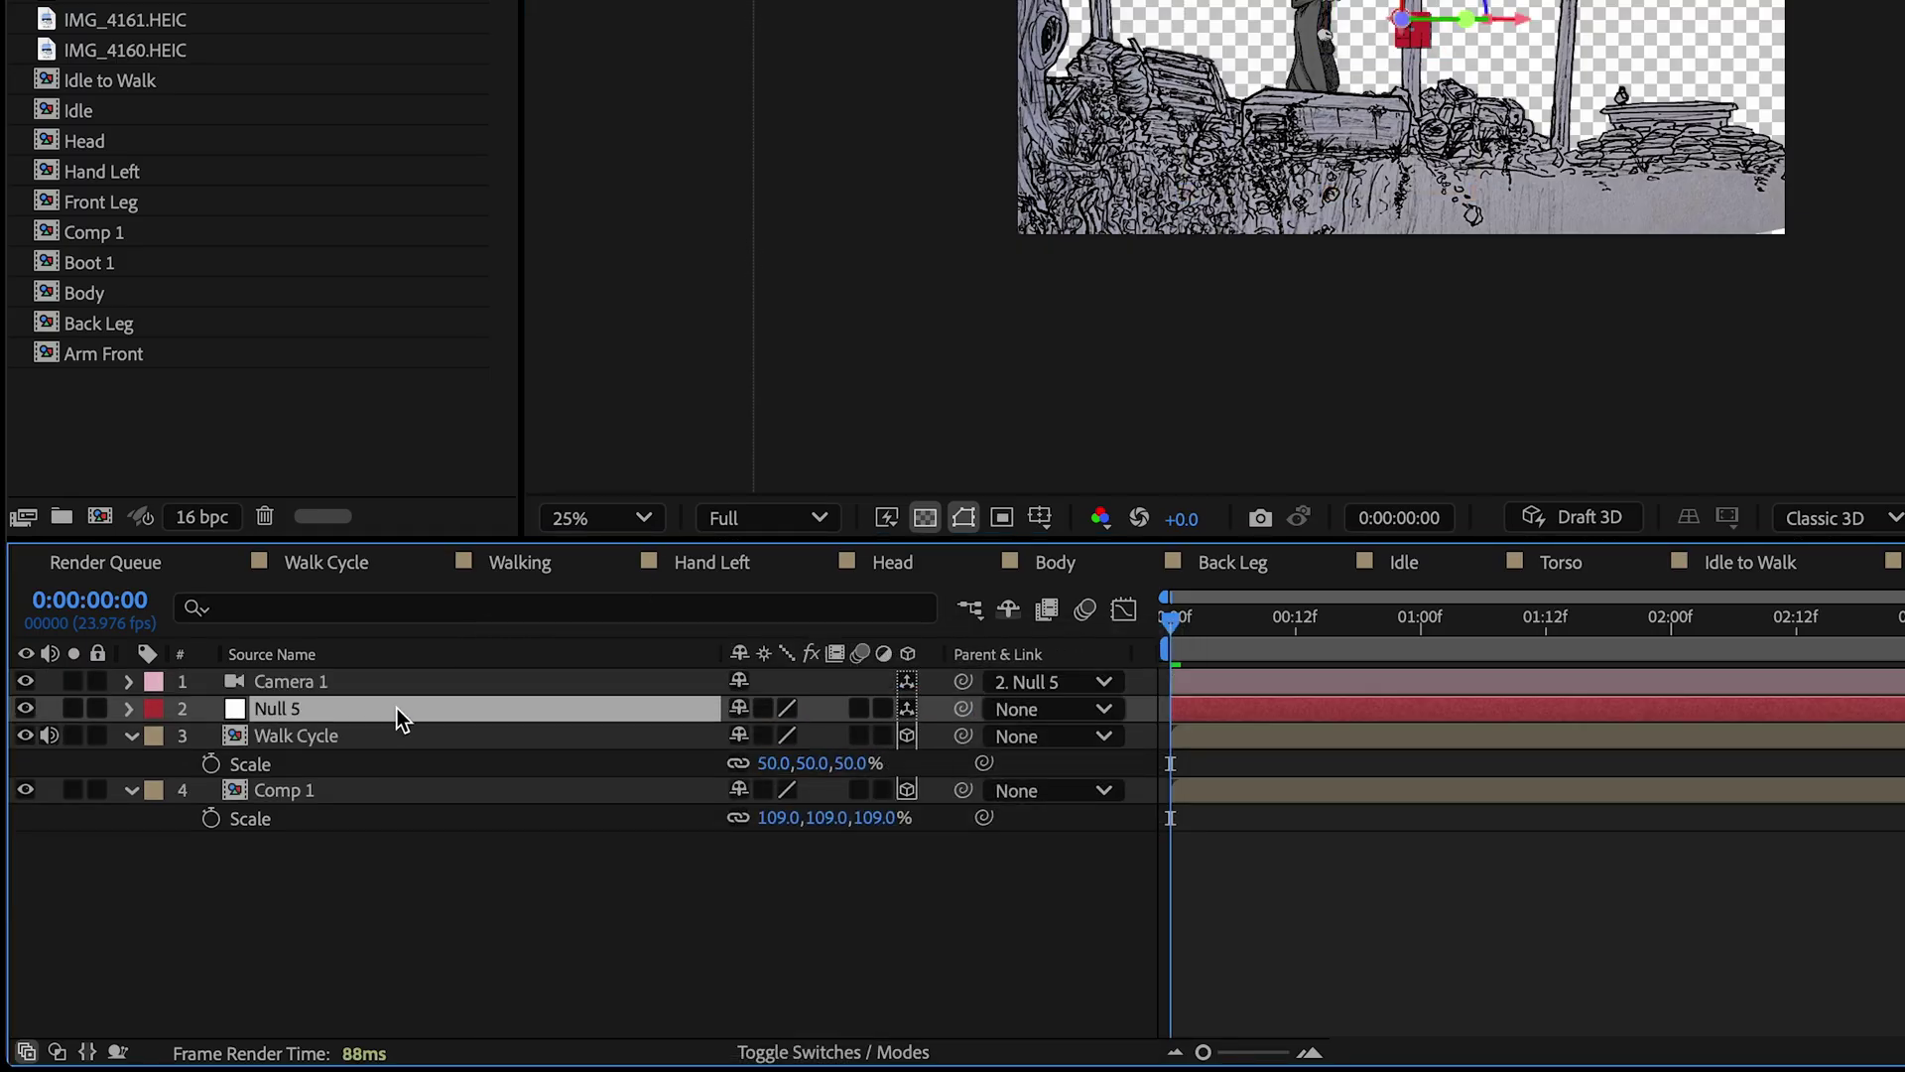
key("p")
left_click(434, 764)
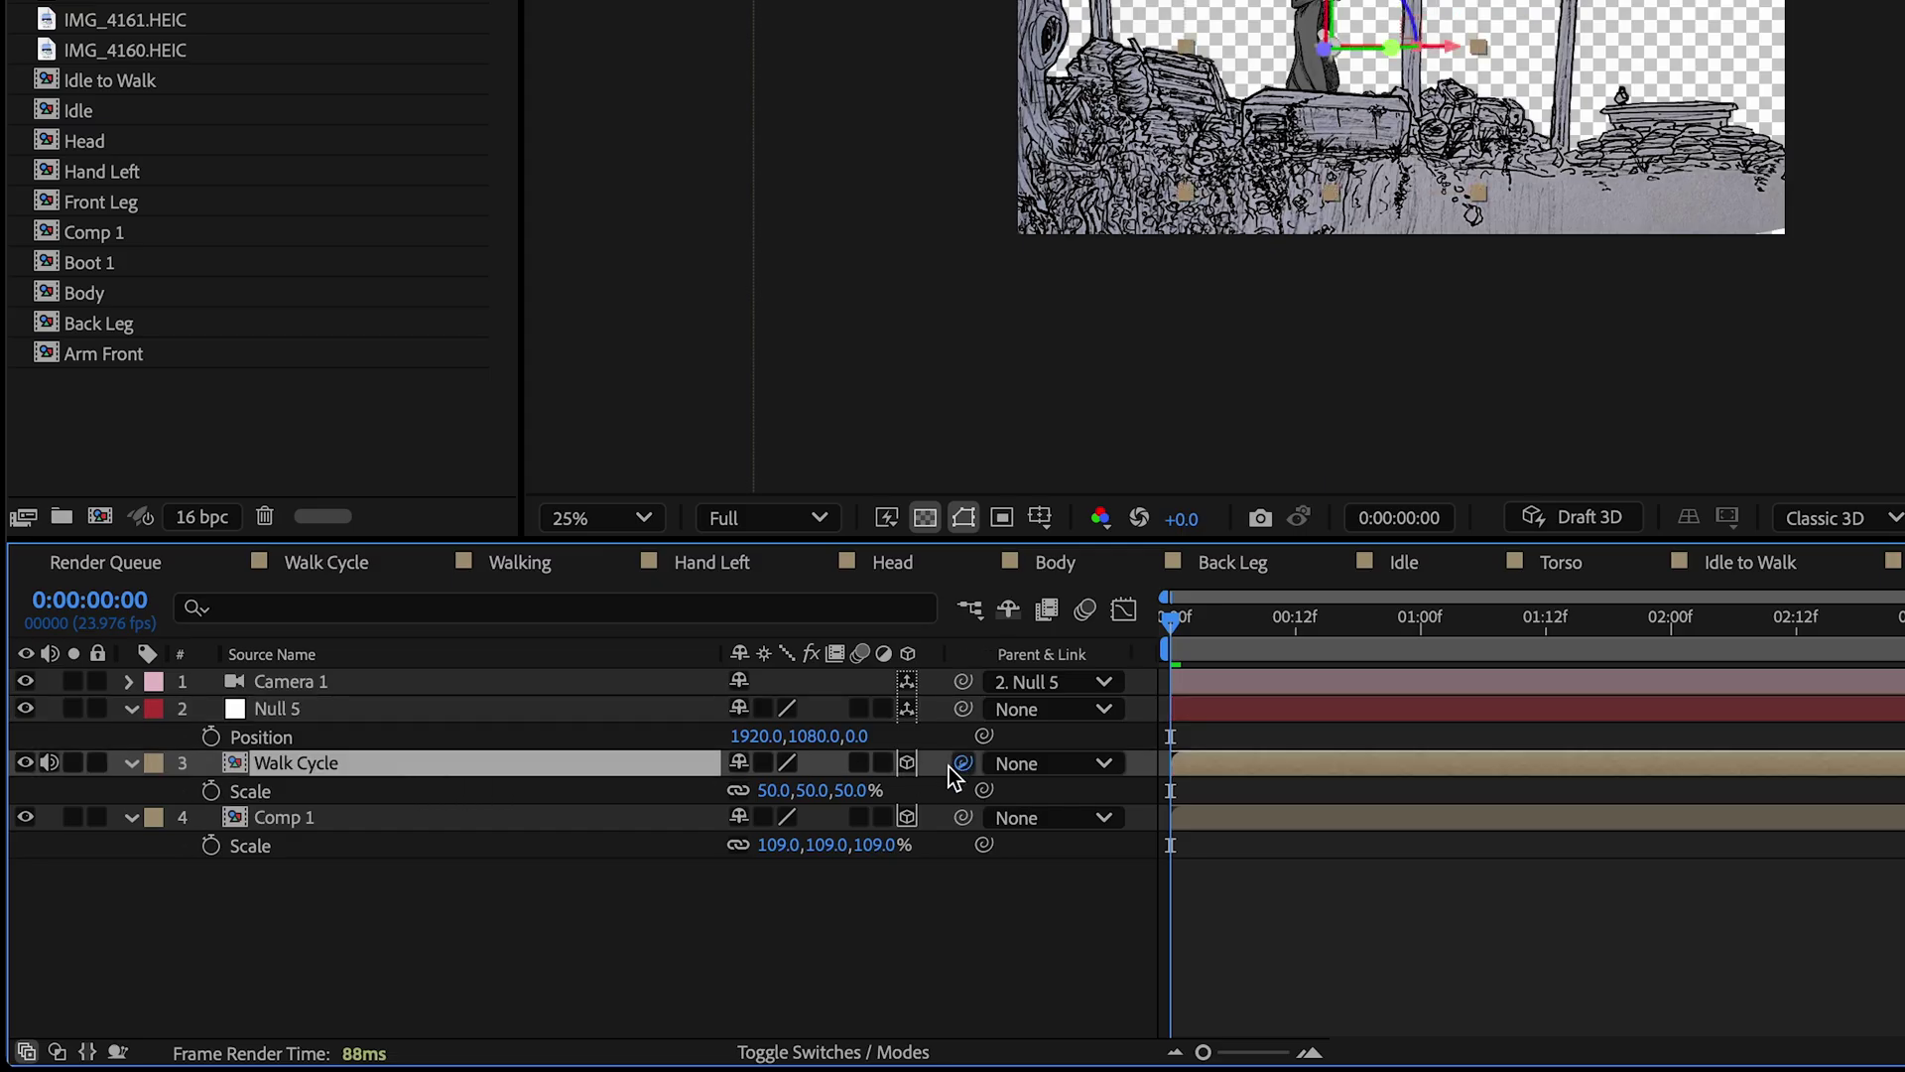
left_click_drag(961, 762, 298, 708)
Step: Keyframe the null's Position at the first frame and move it along positive X at 0:00:04:05
left_click(211, 737)
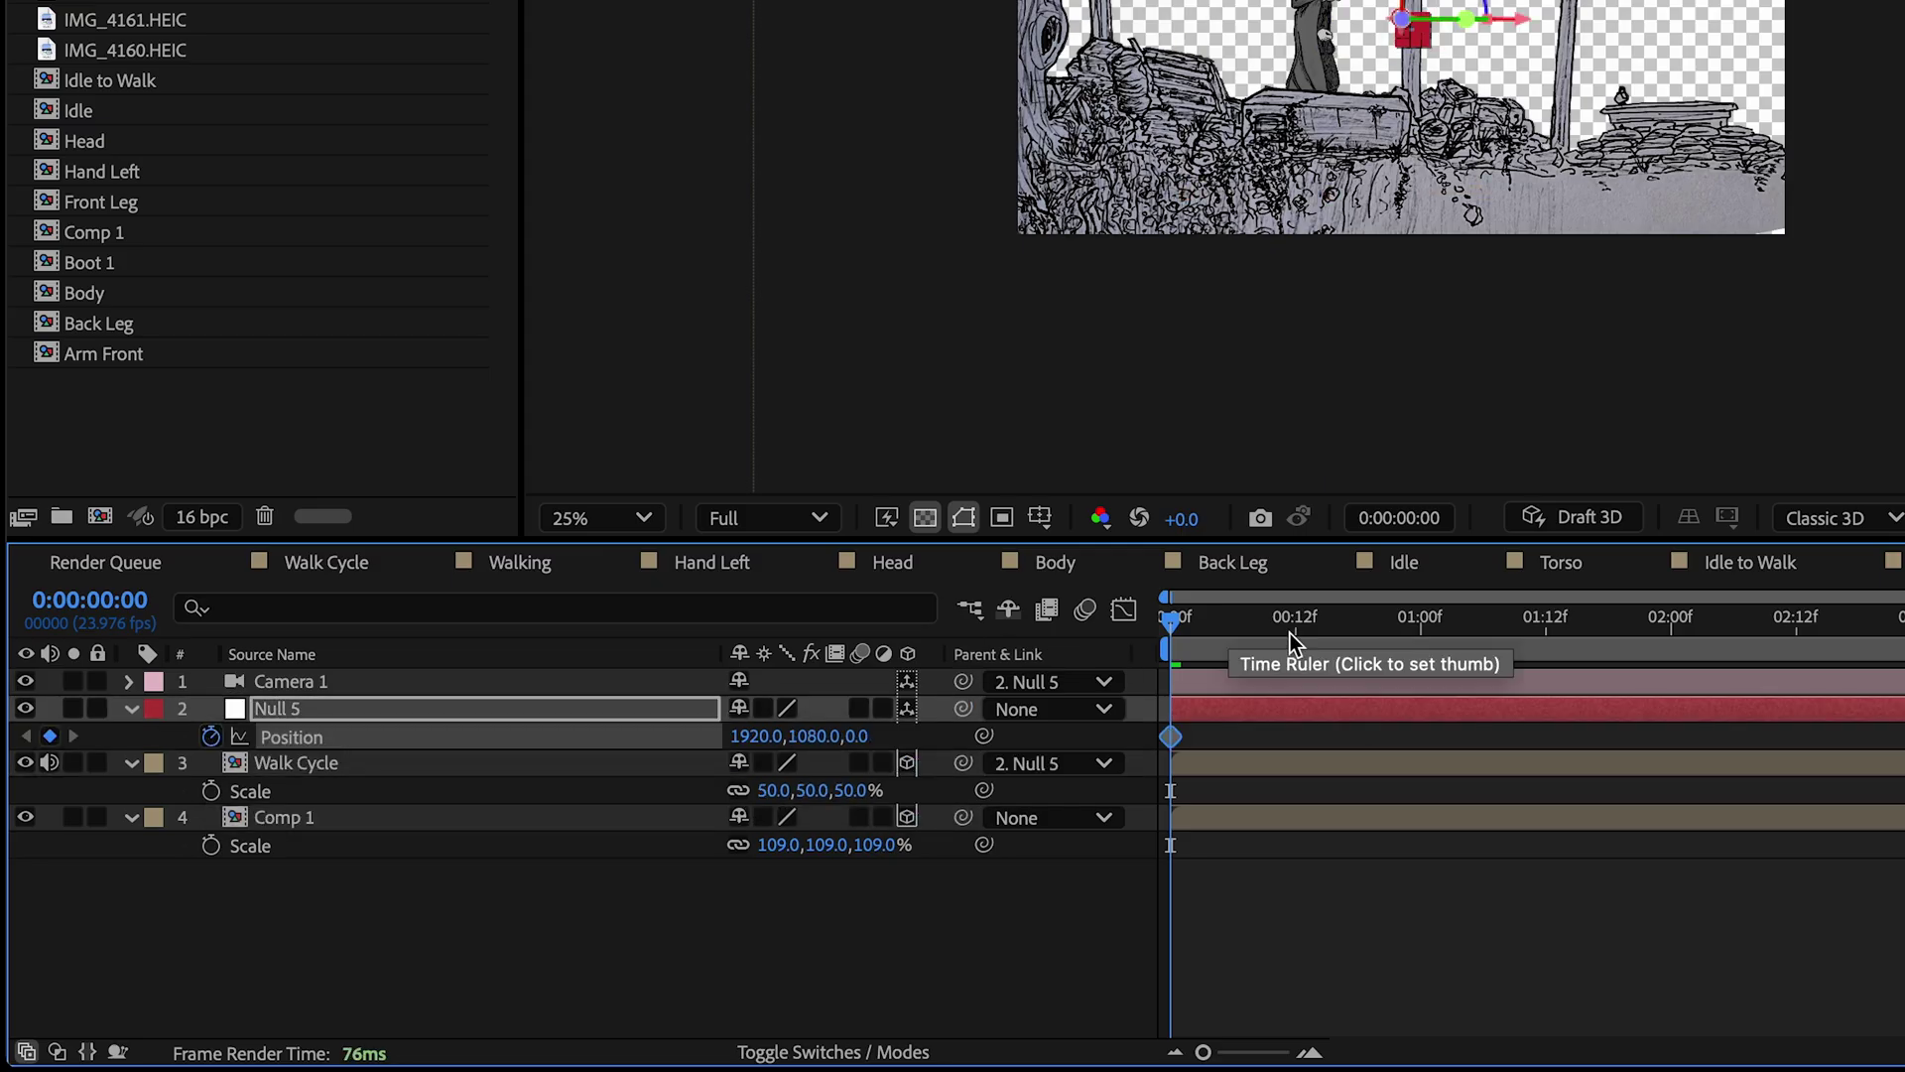
left_click(1195, 625)
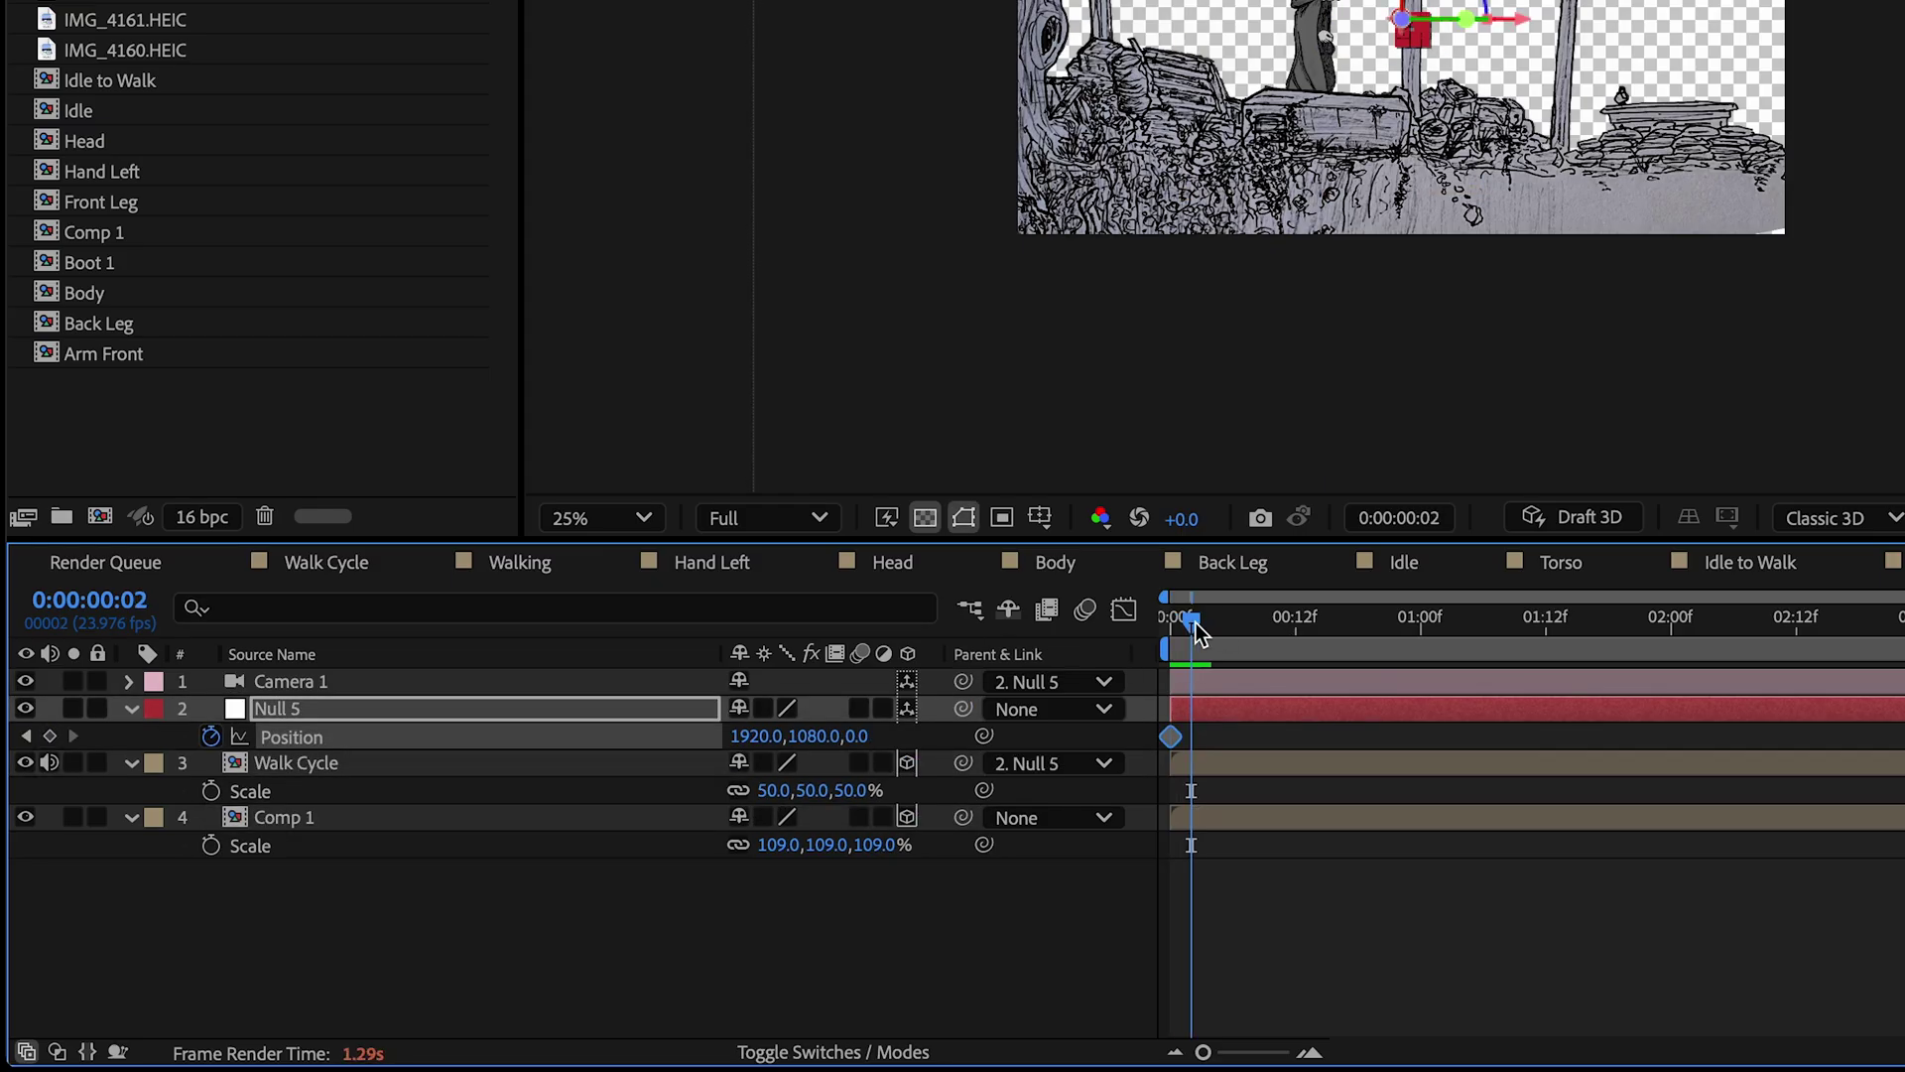
left_click_drag(1198, 630, 1407, 627)
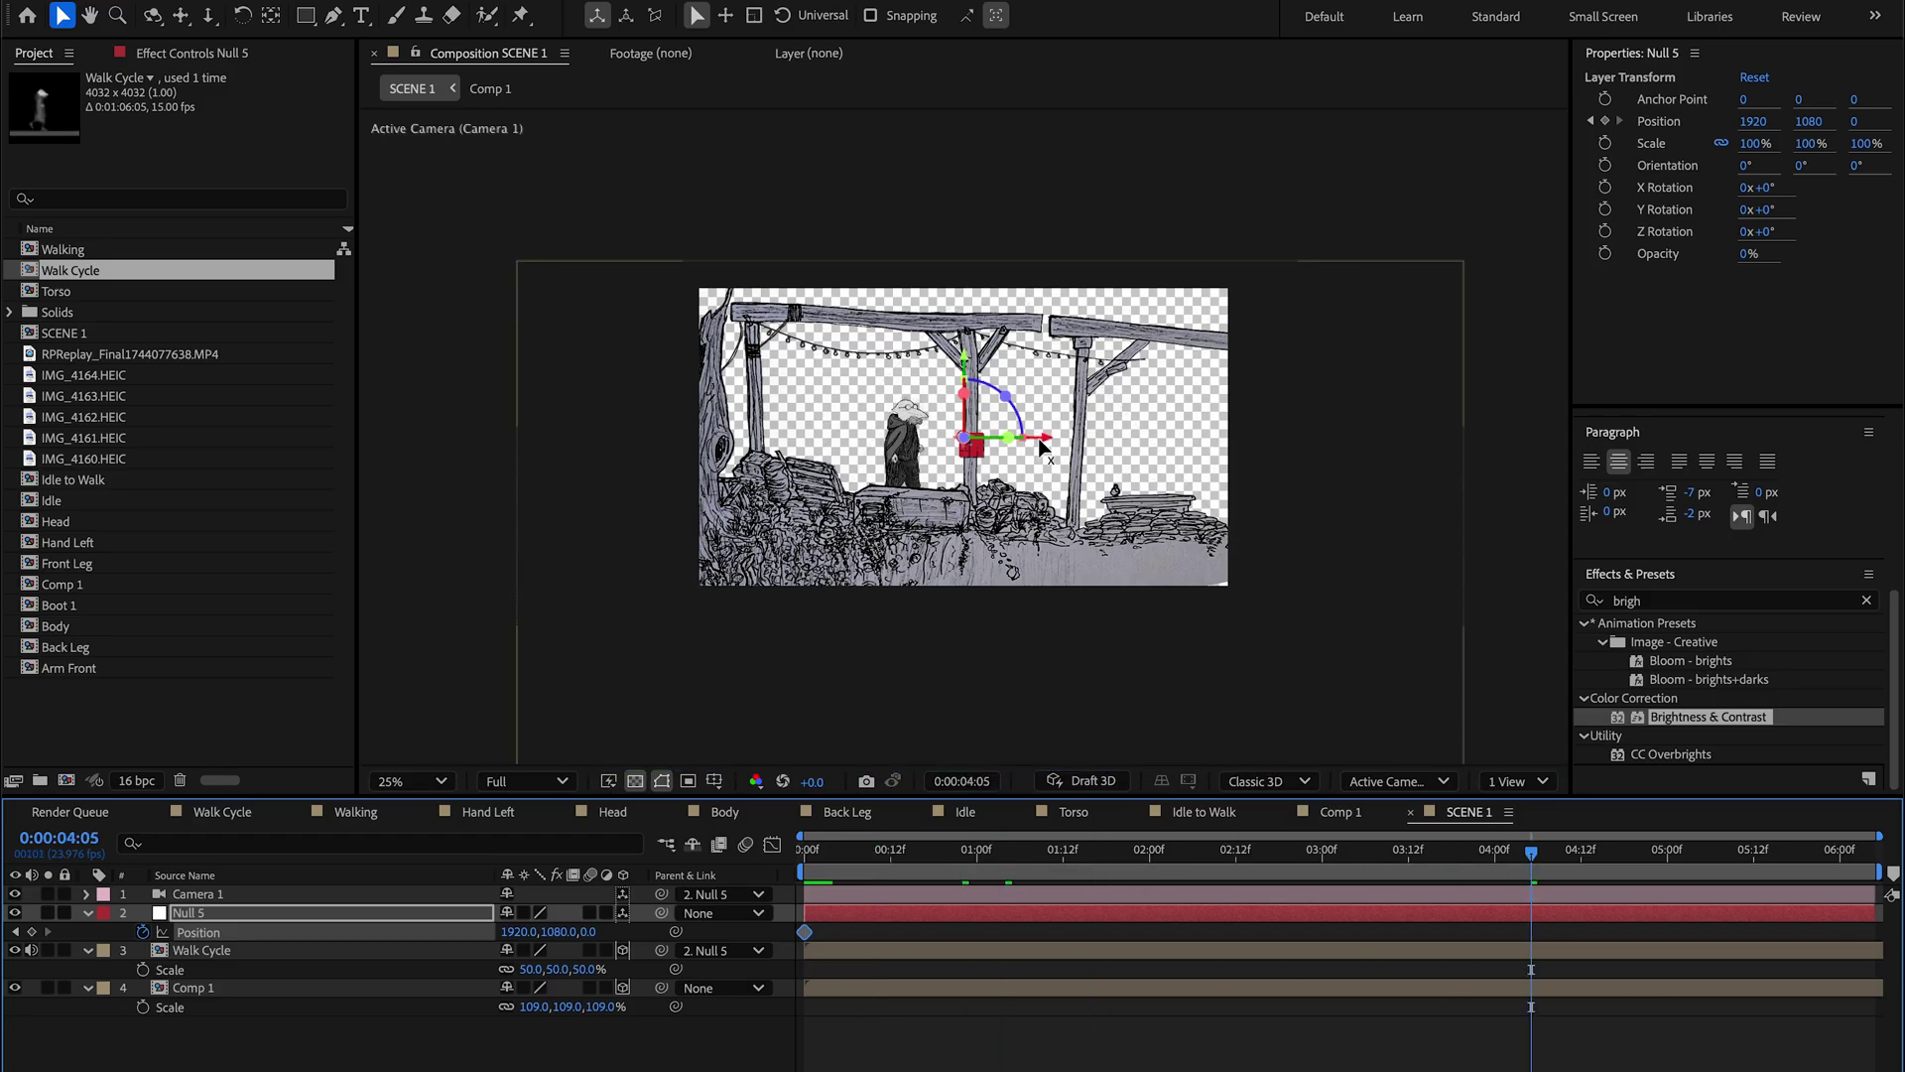
left_click_drag(1040, 441, 1078, 443)
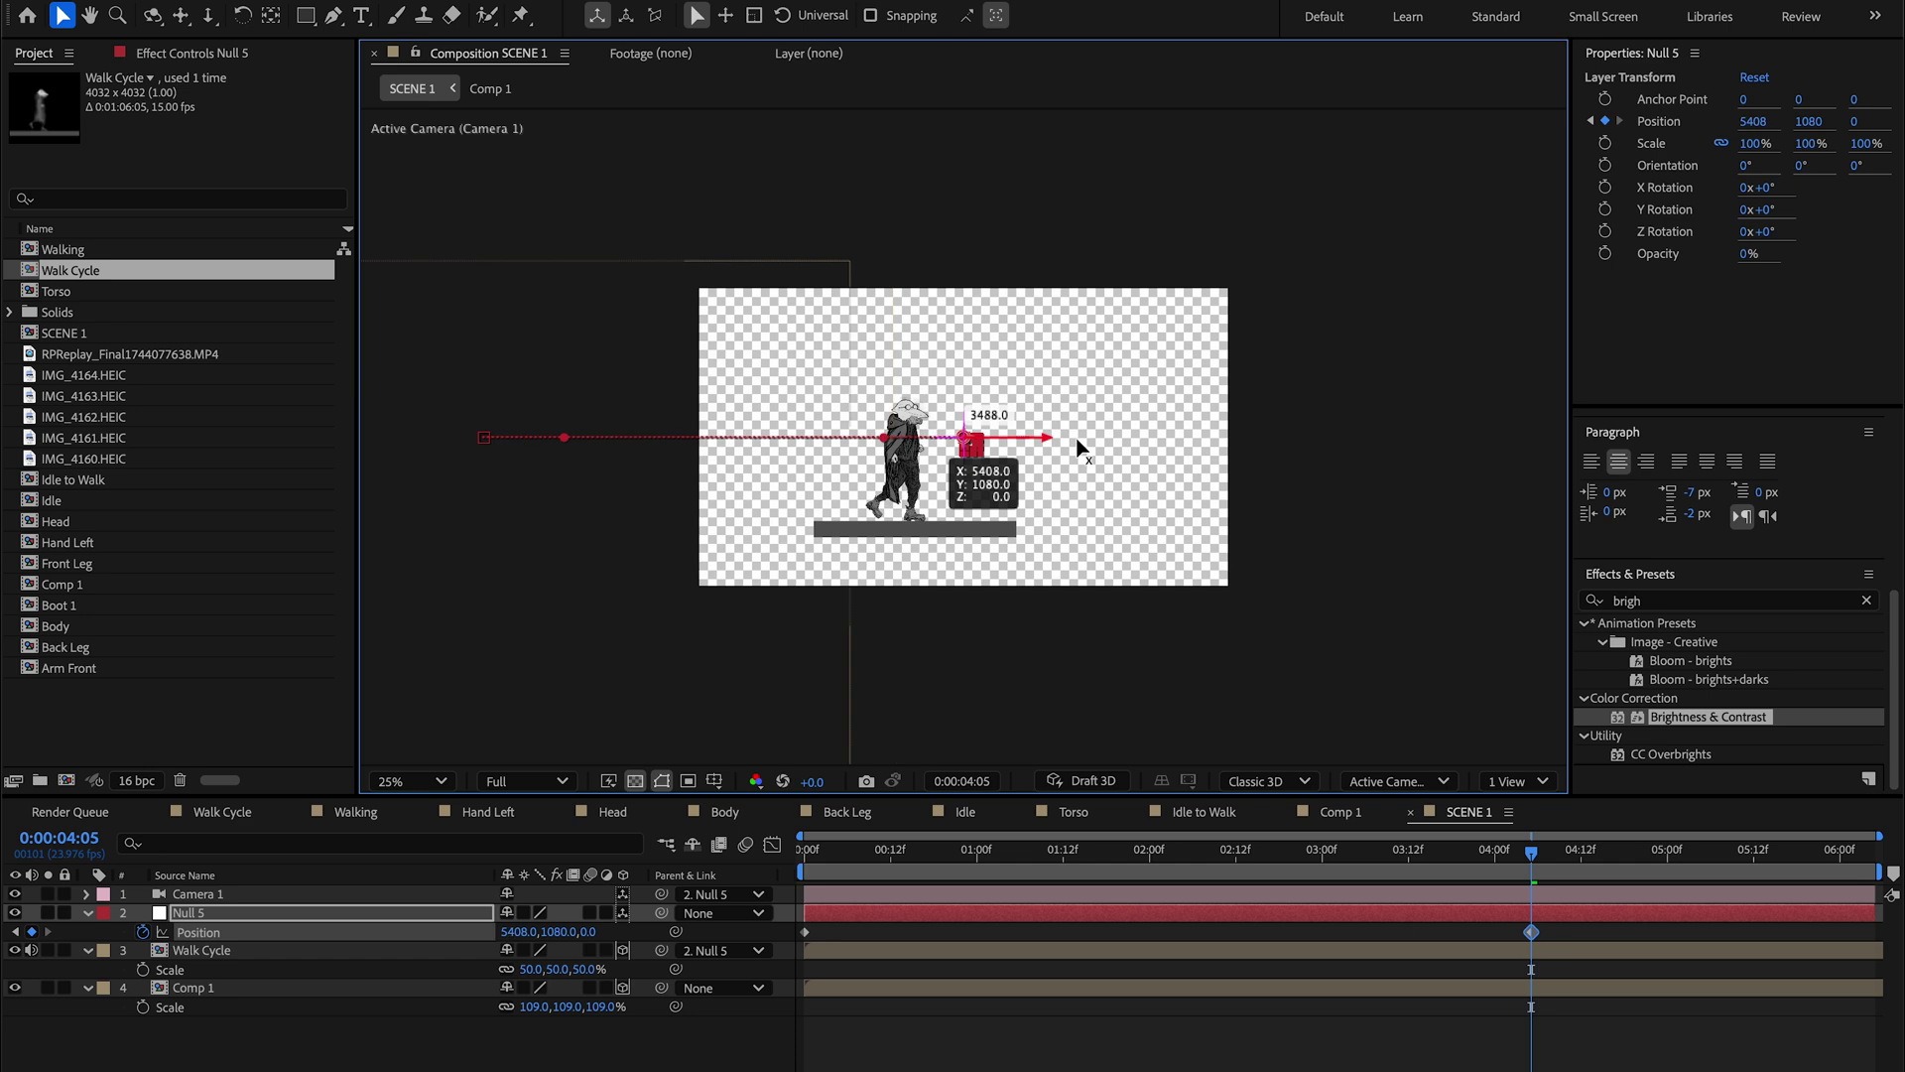
Step: Duplicate the Comp 1 layer, place the copy along X to extend the scenery, and order it beneath the original
left_click(848, 851)
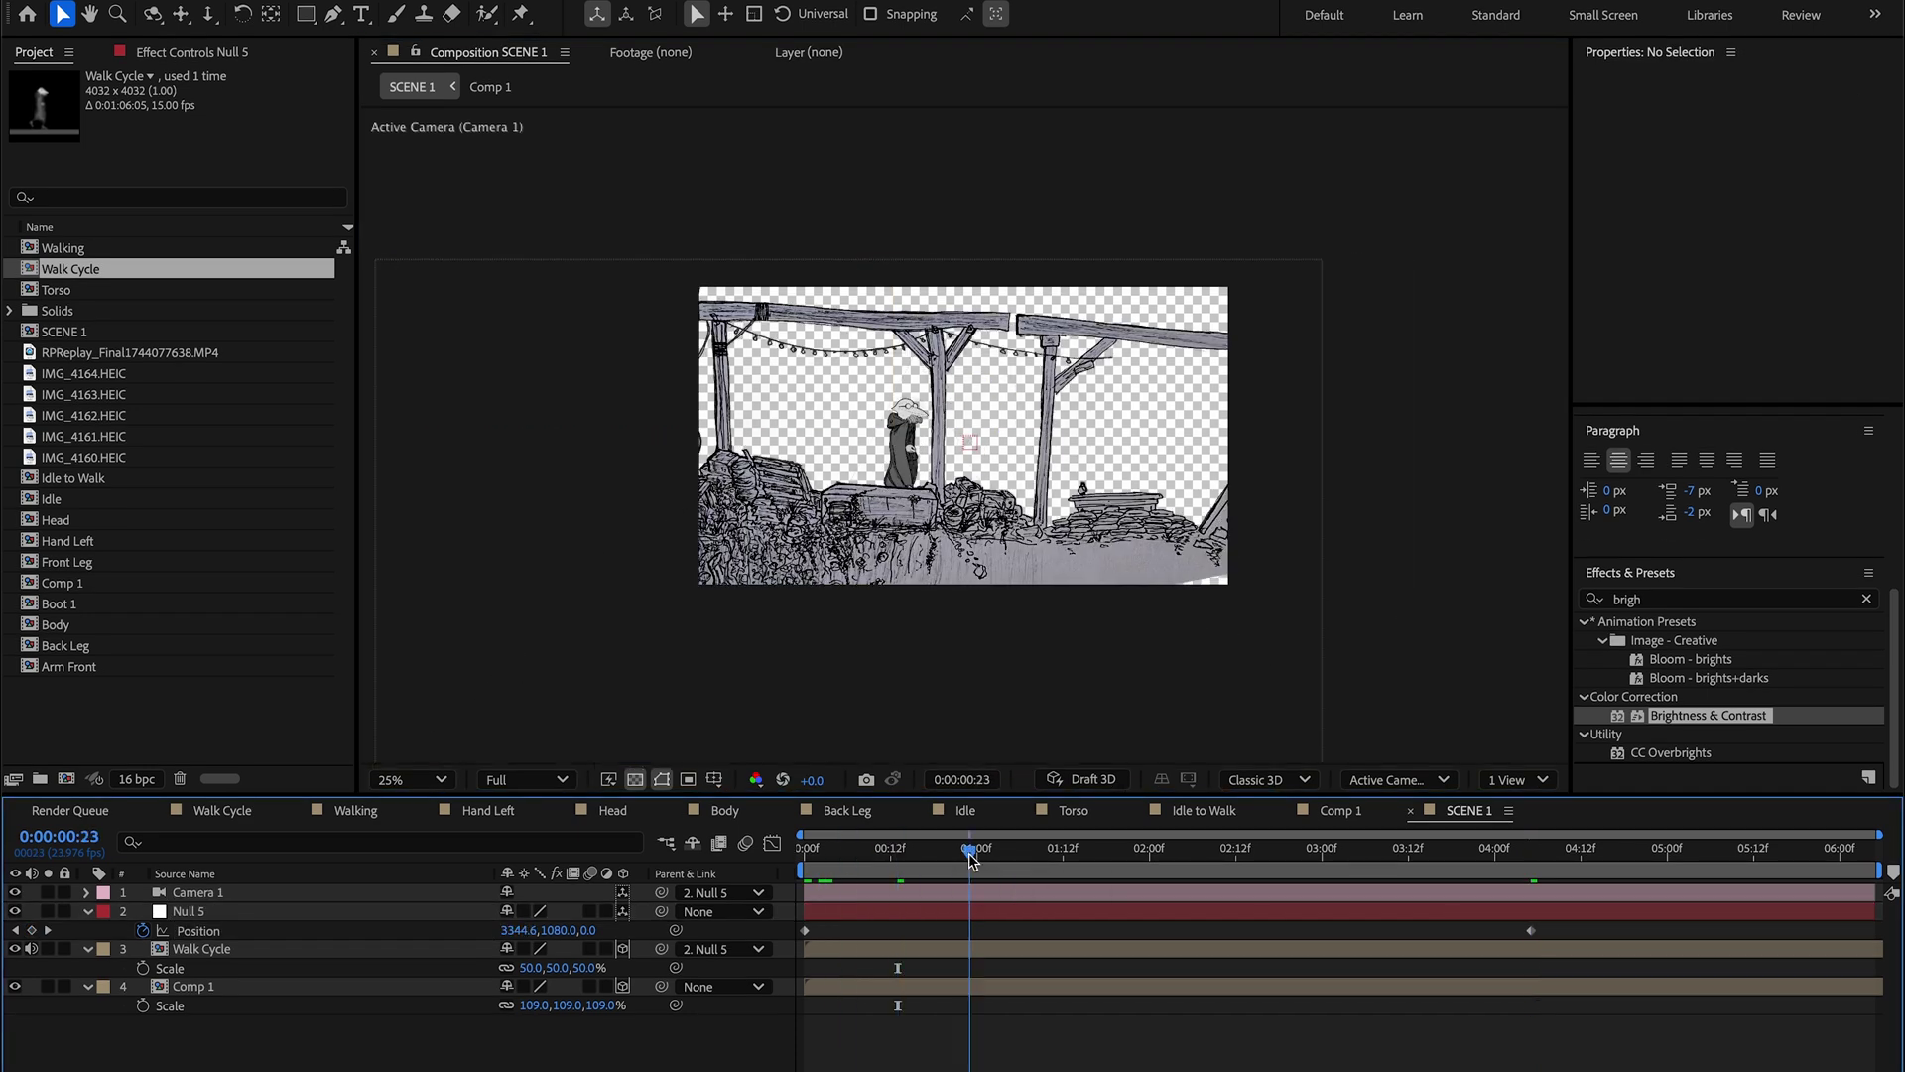
left_click_drag(970, 858, 1005, 858)
left_click(238, 986)
key("super+d")
left_click_drag(764, 525, 1407, 554)
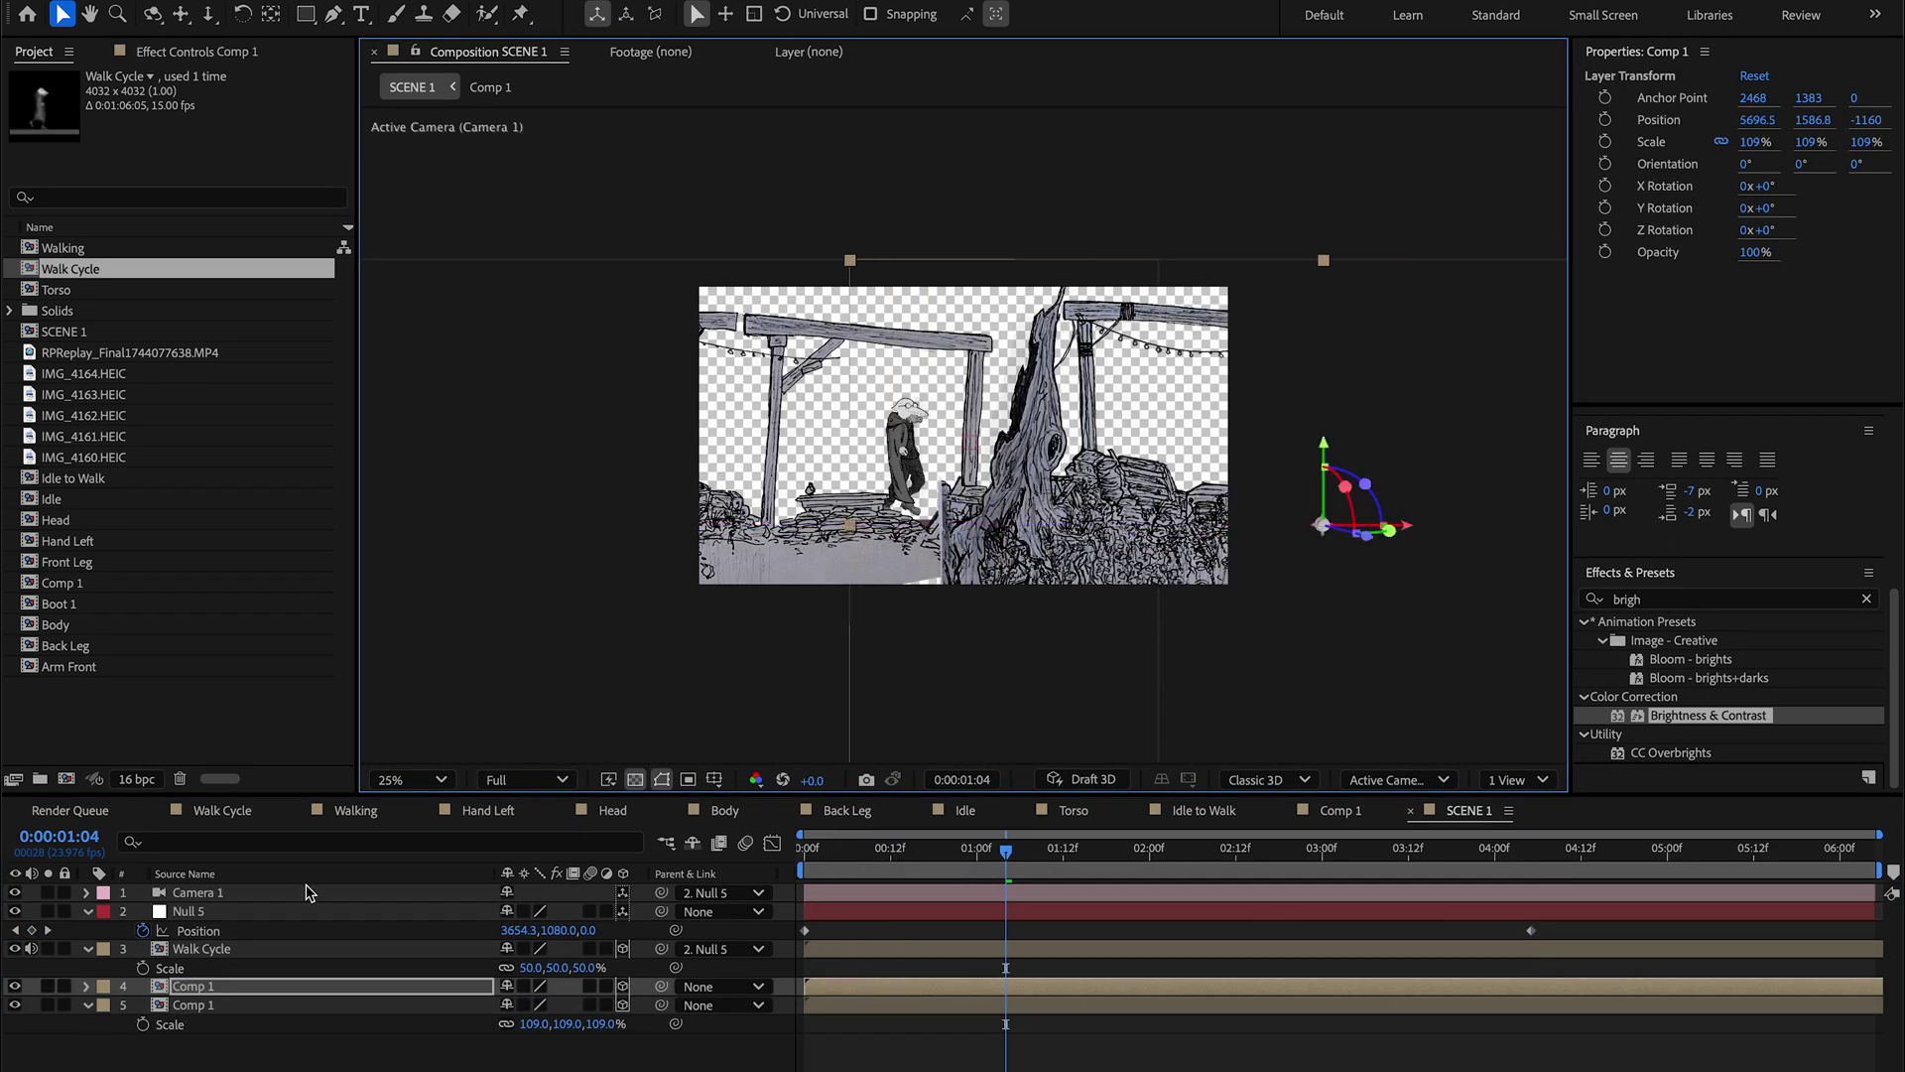
left_click_drag(290, 987, 290, 1032)
left_click_drag(1403, 525, 1330, 471)
left_click(625, 1052)
Step: Retime the null's final Position keyframe to near the end of the composition
left_click_drag(901, 857, 774, 802)
left_click_drag(1531, 931, 1867, 931)
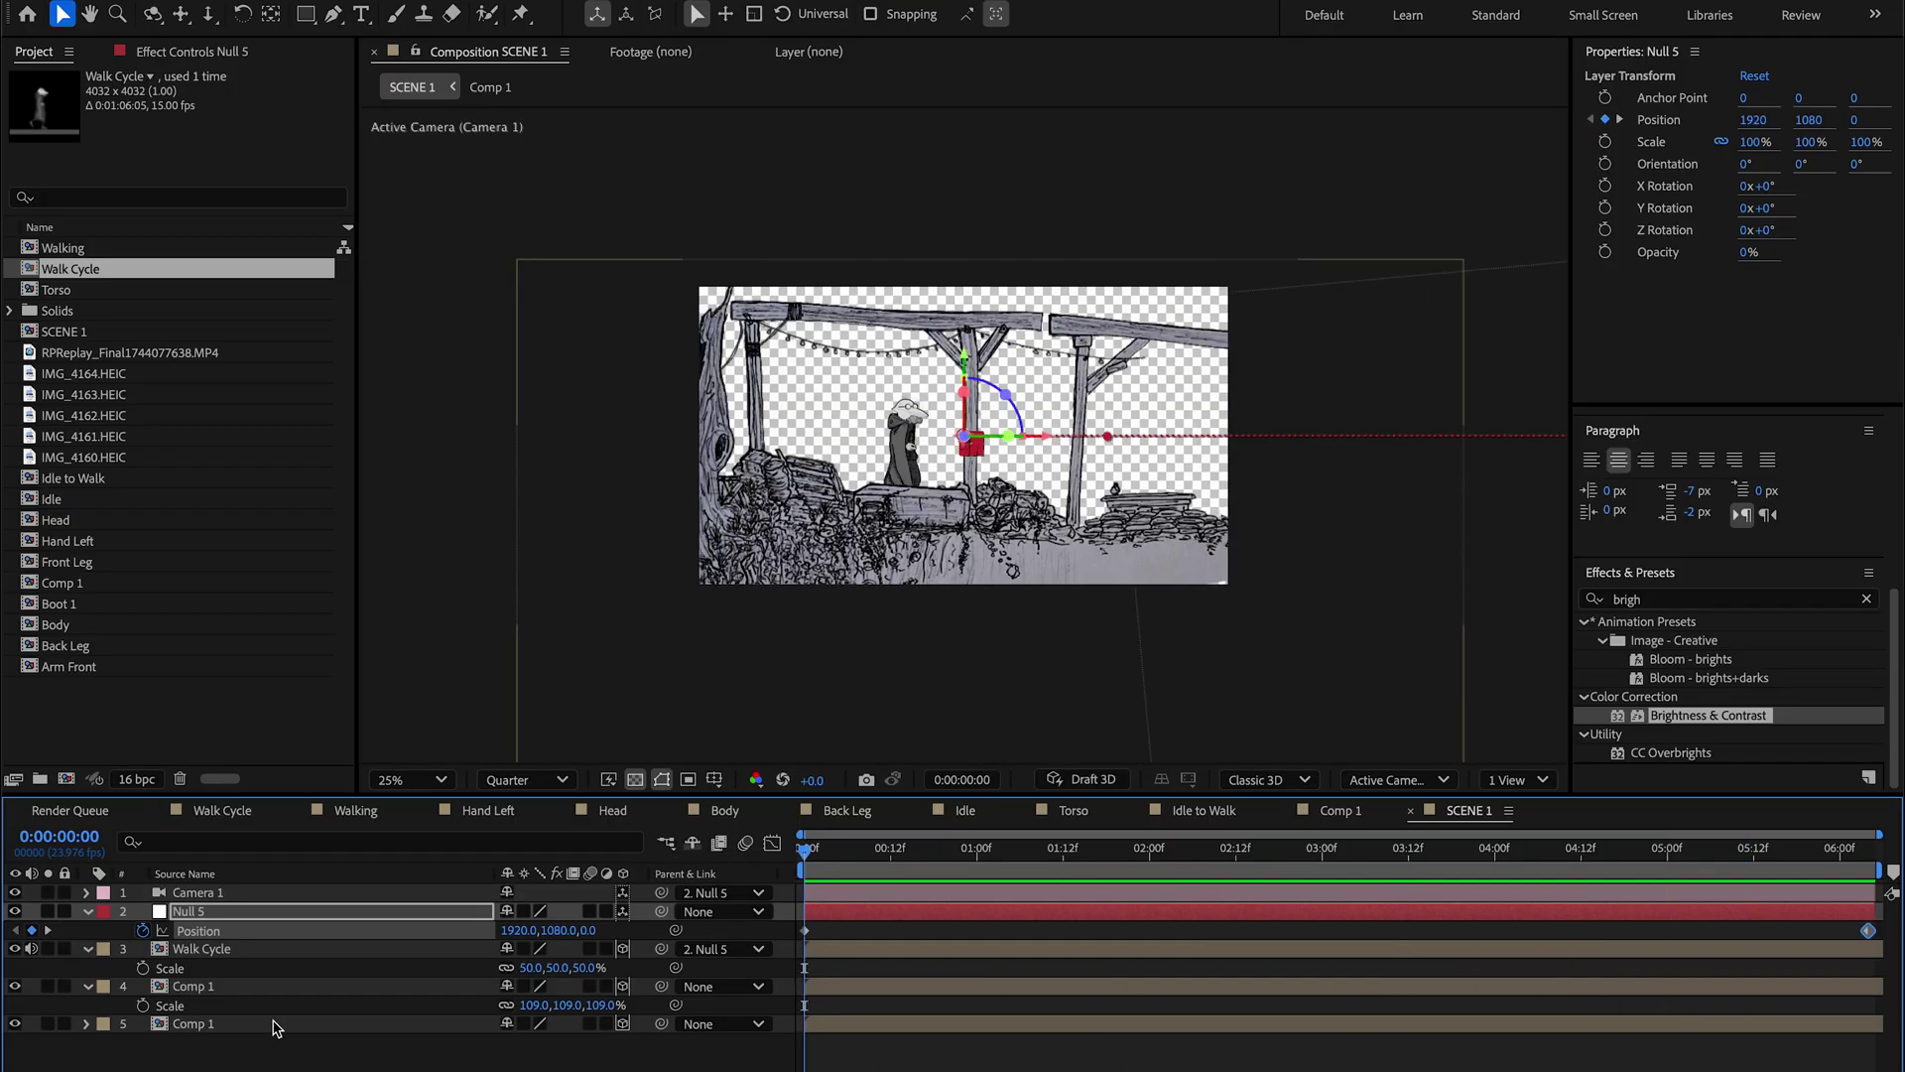
Step: Scale the upper Comp 1 layer uniformly to 128% and lower it to Y position 1780.8
left_click(224, 990)
key("s")
key("s")
left_click_drag(594, 1005, 643, 1005)
left_click_drag(990, 470, 989, 490)
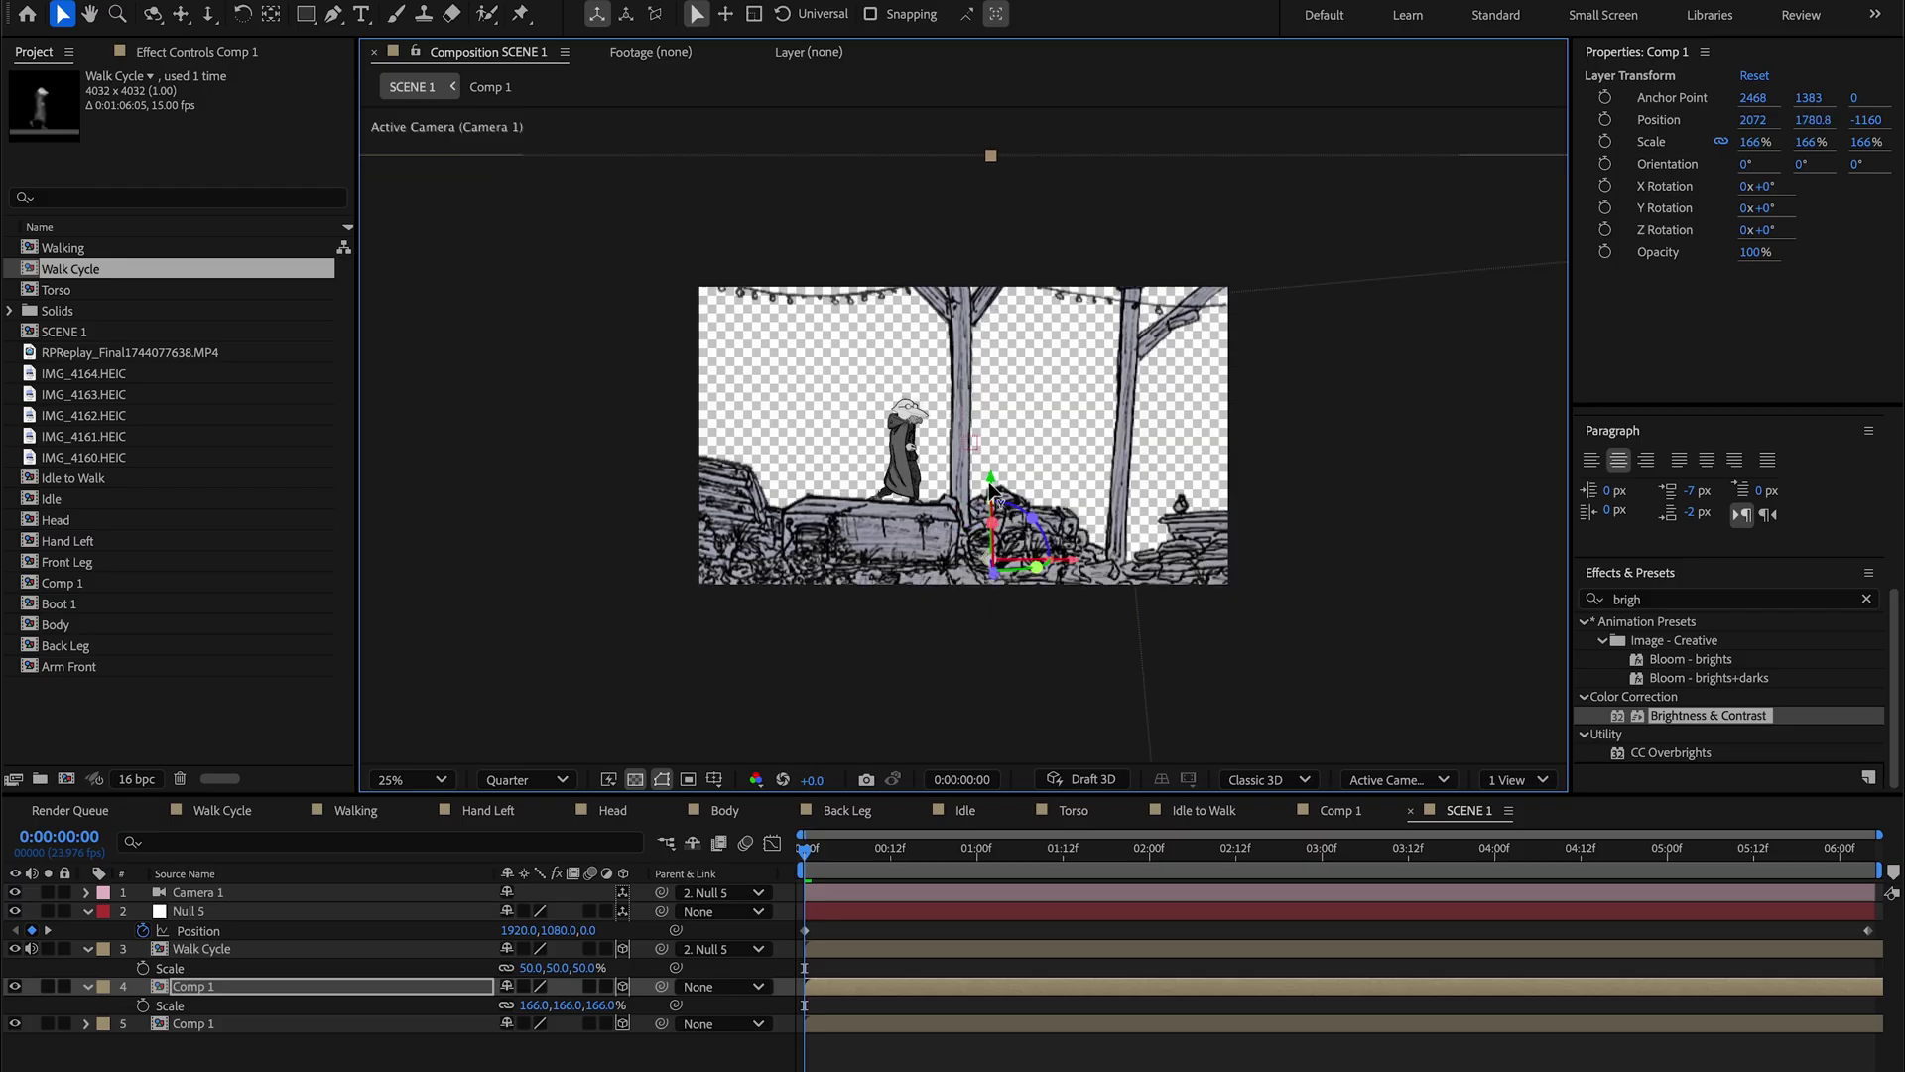
left_click_drag(601, 1005, 579, 1005)
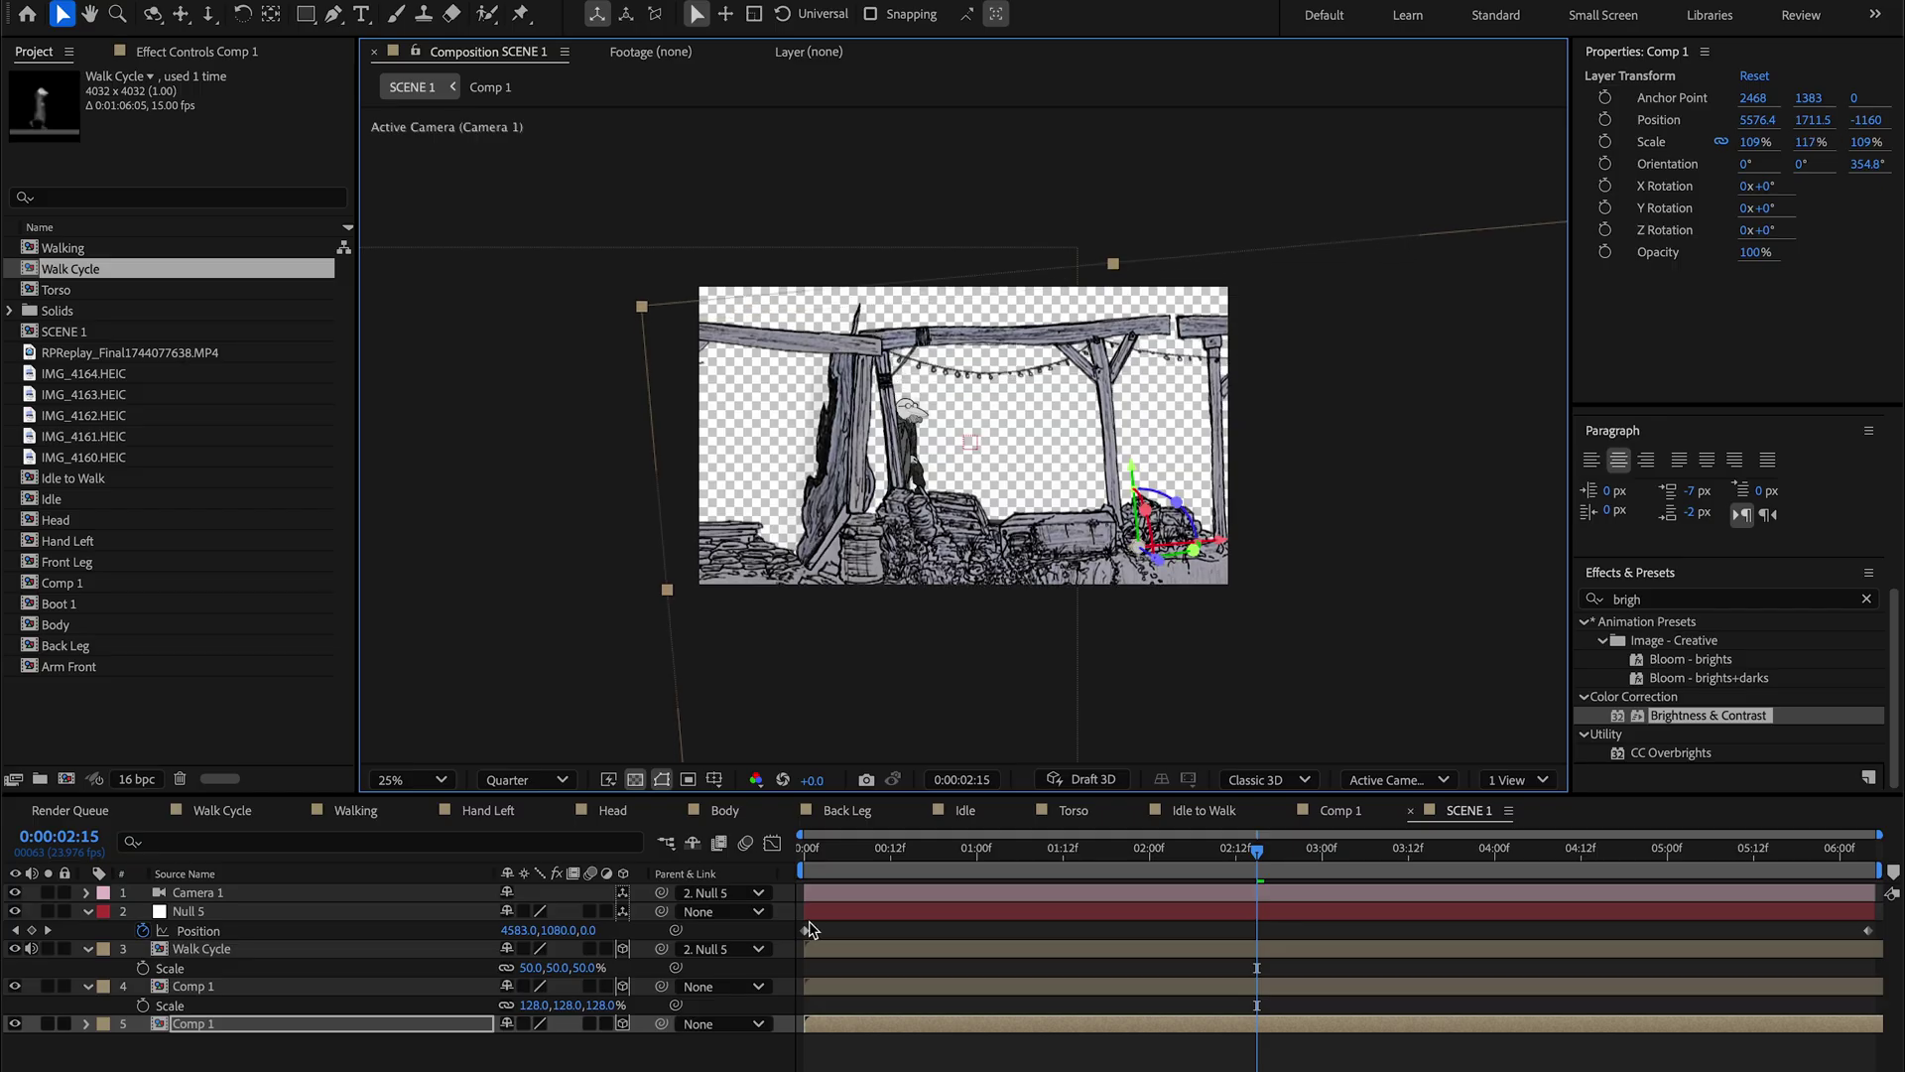
Step: Add copies of both Comp 1 layers and push them back in depth behind the originals
key("ctrl+v")
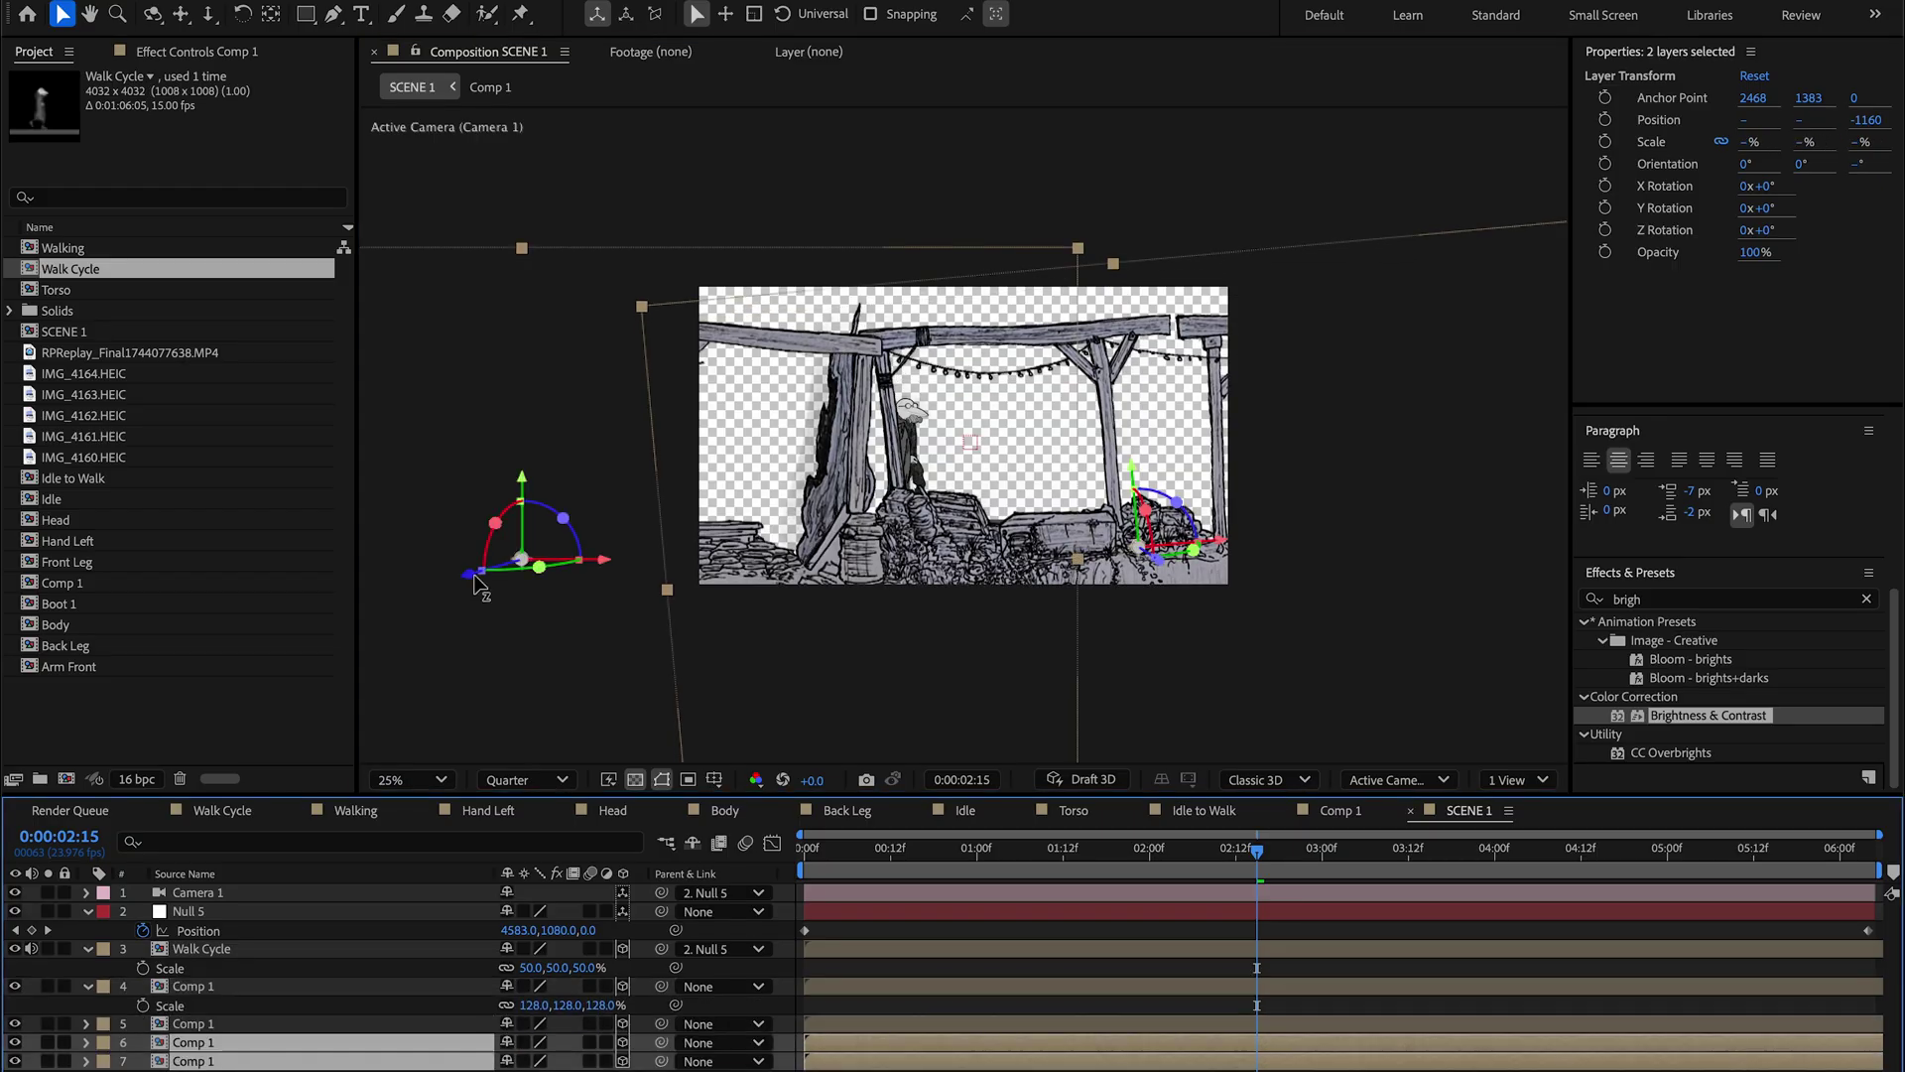
left_click_drag(474, 576, 1189, 485)
left_click(1195, 685)
left_click_drag(1154, 855, 861, 863)
Step: Apply Brightness & Contrast to the front Comp 1 layer, lowering the brightness and raising the contrast
left_click(194, 987)
double_click(1701, 715)
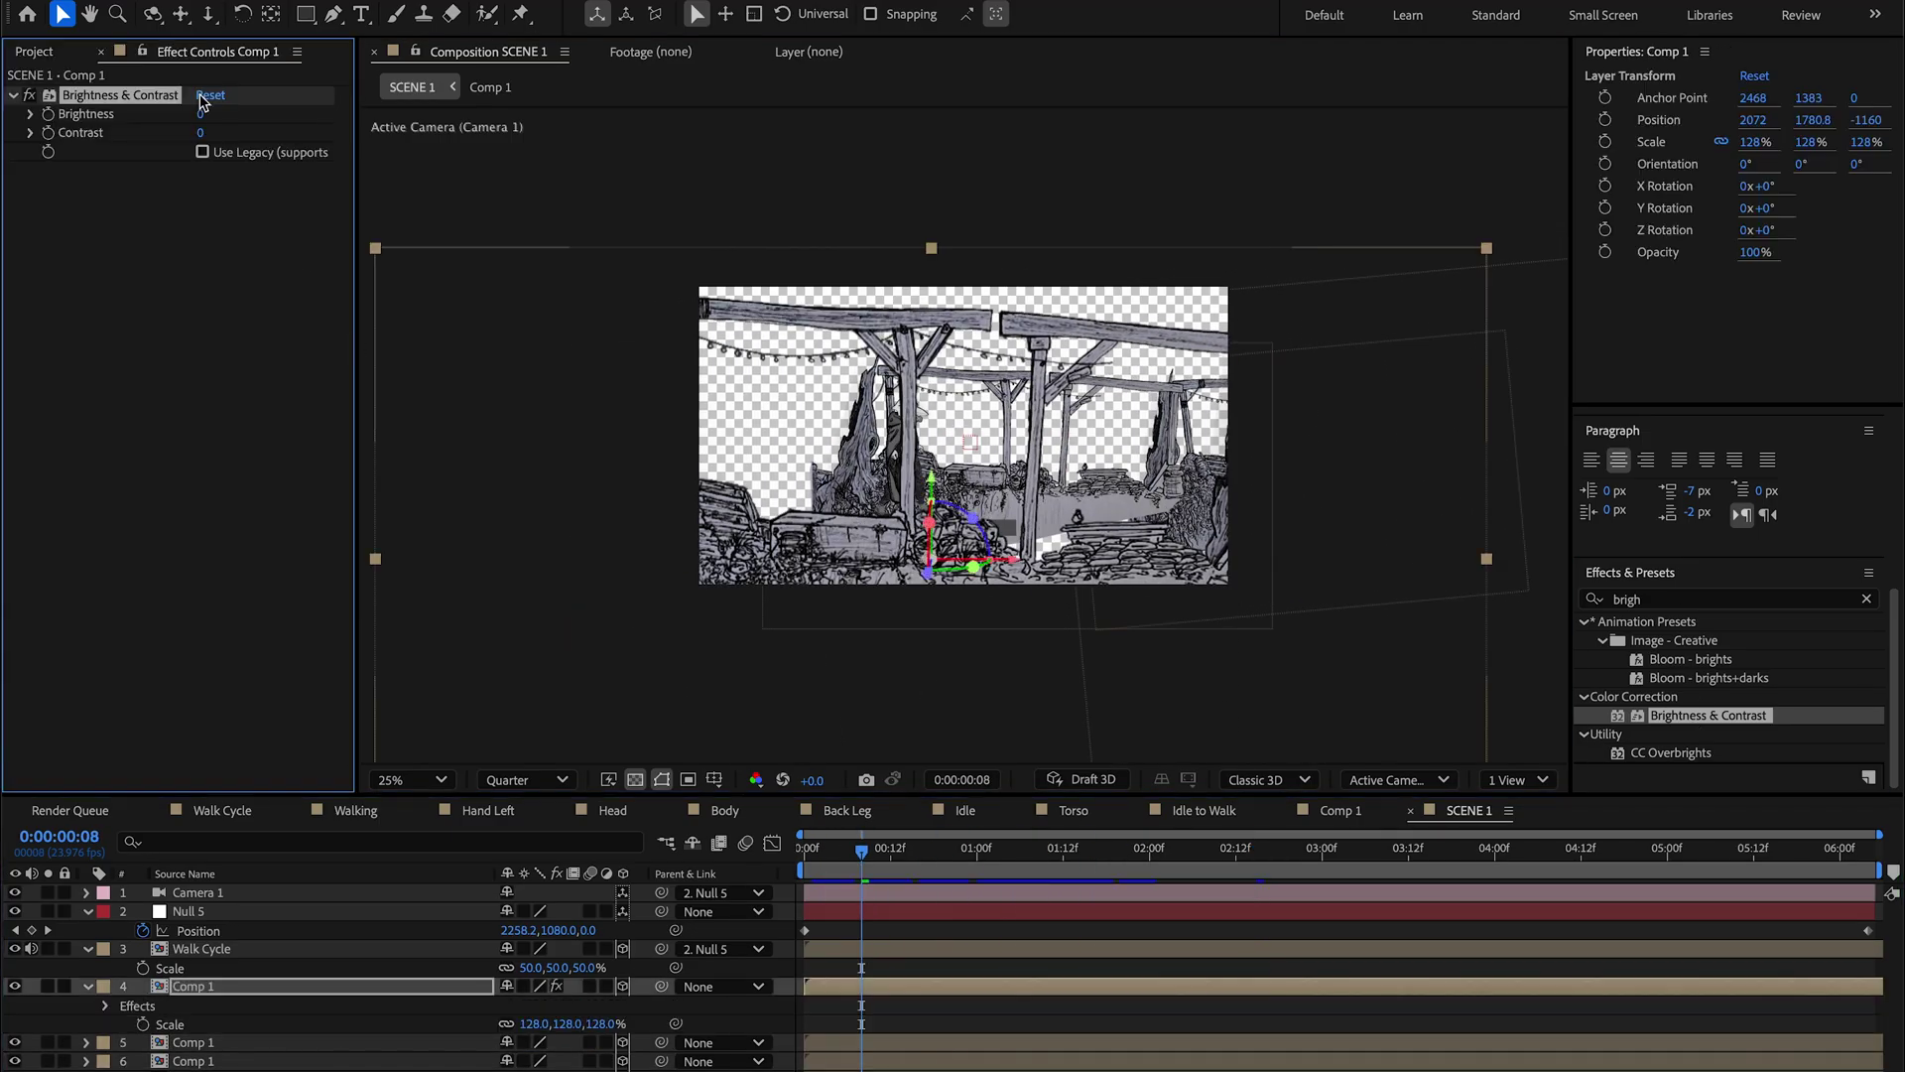
left_click_drag(201, 113, 5, 124)
left_click_drag(203, 135, 296, 145)
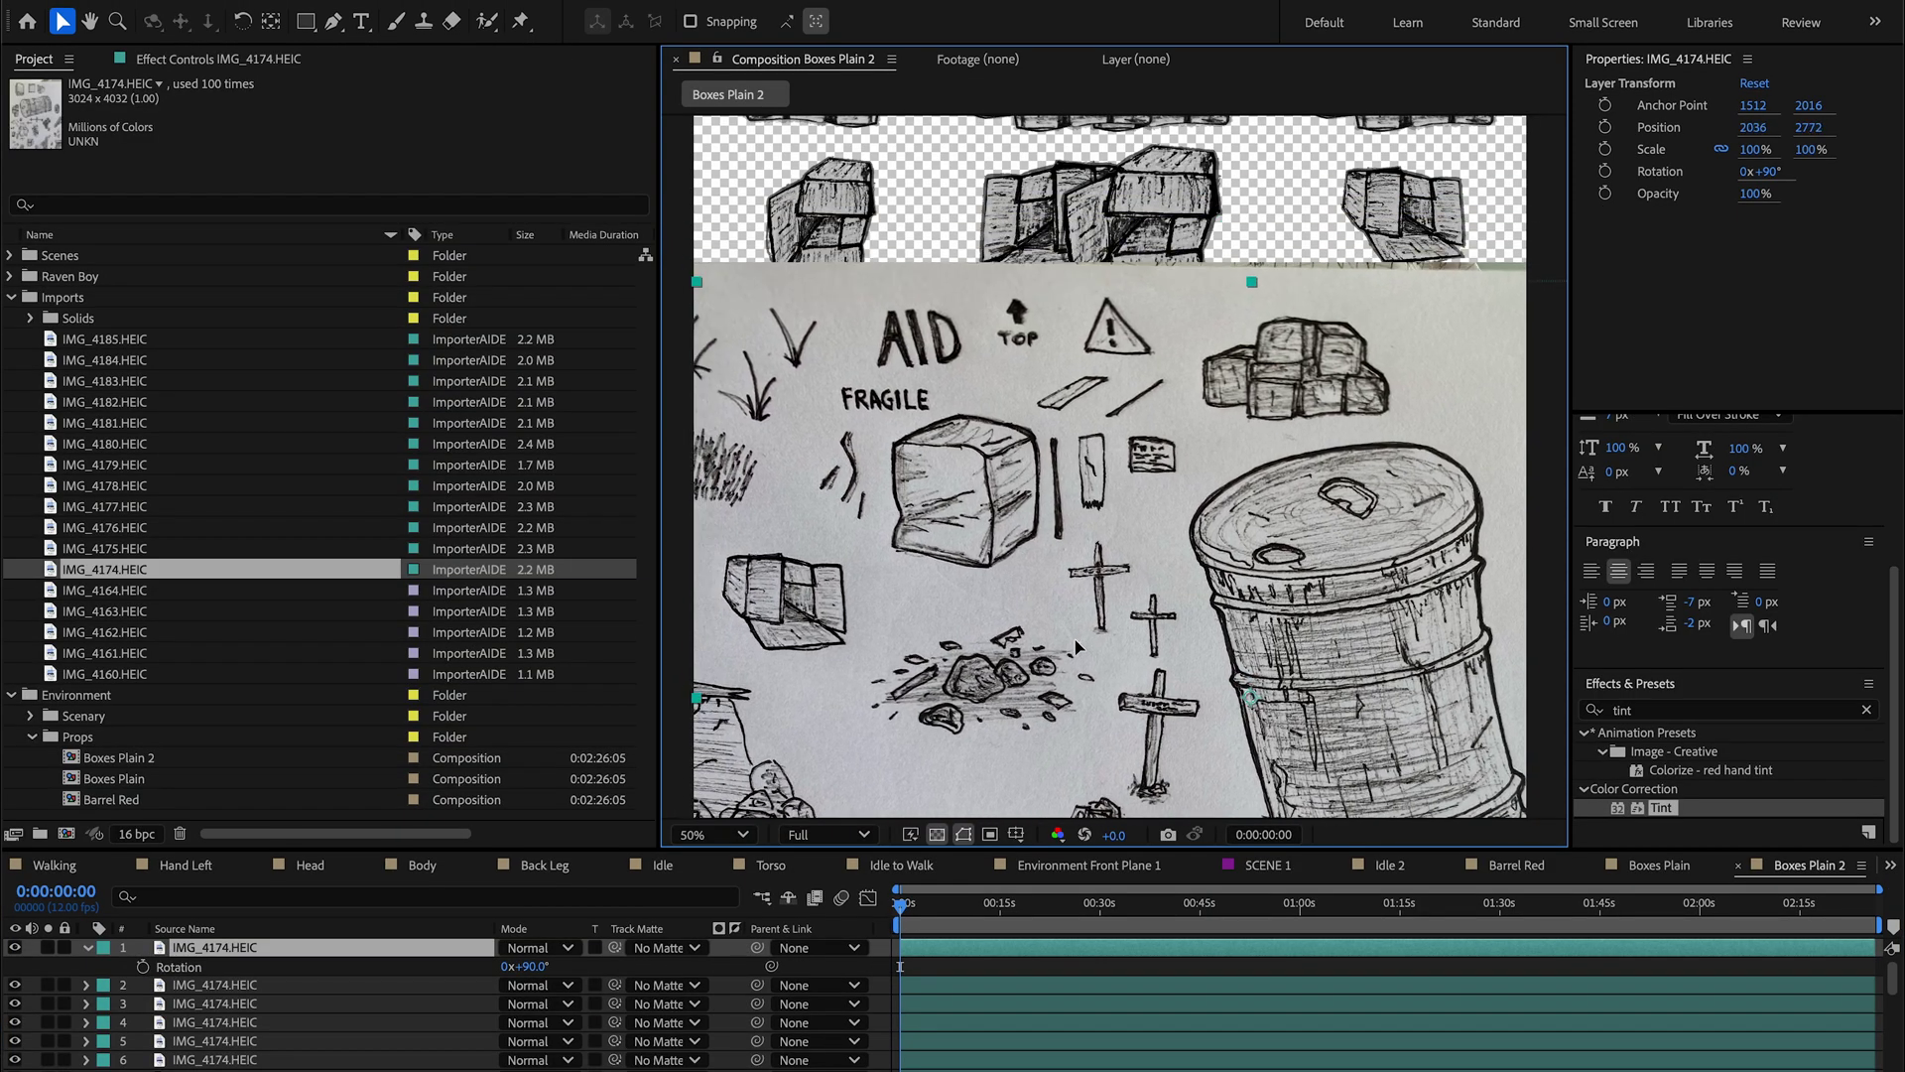
Step: Shift the IMG_4174 drawing sheet down in Boxes Plain 2 and apply a Linear Color Key to it
left_click_drag(1075, 646, 1078, 661)
left_click(1650, 710)
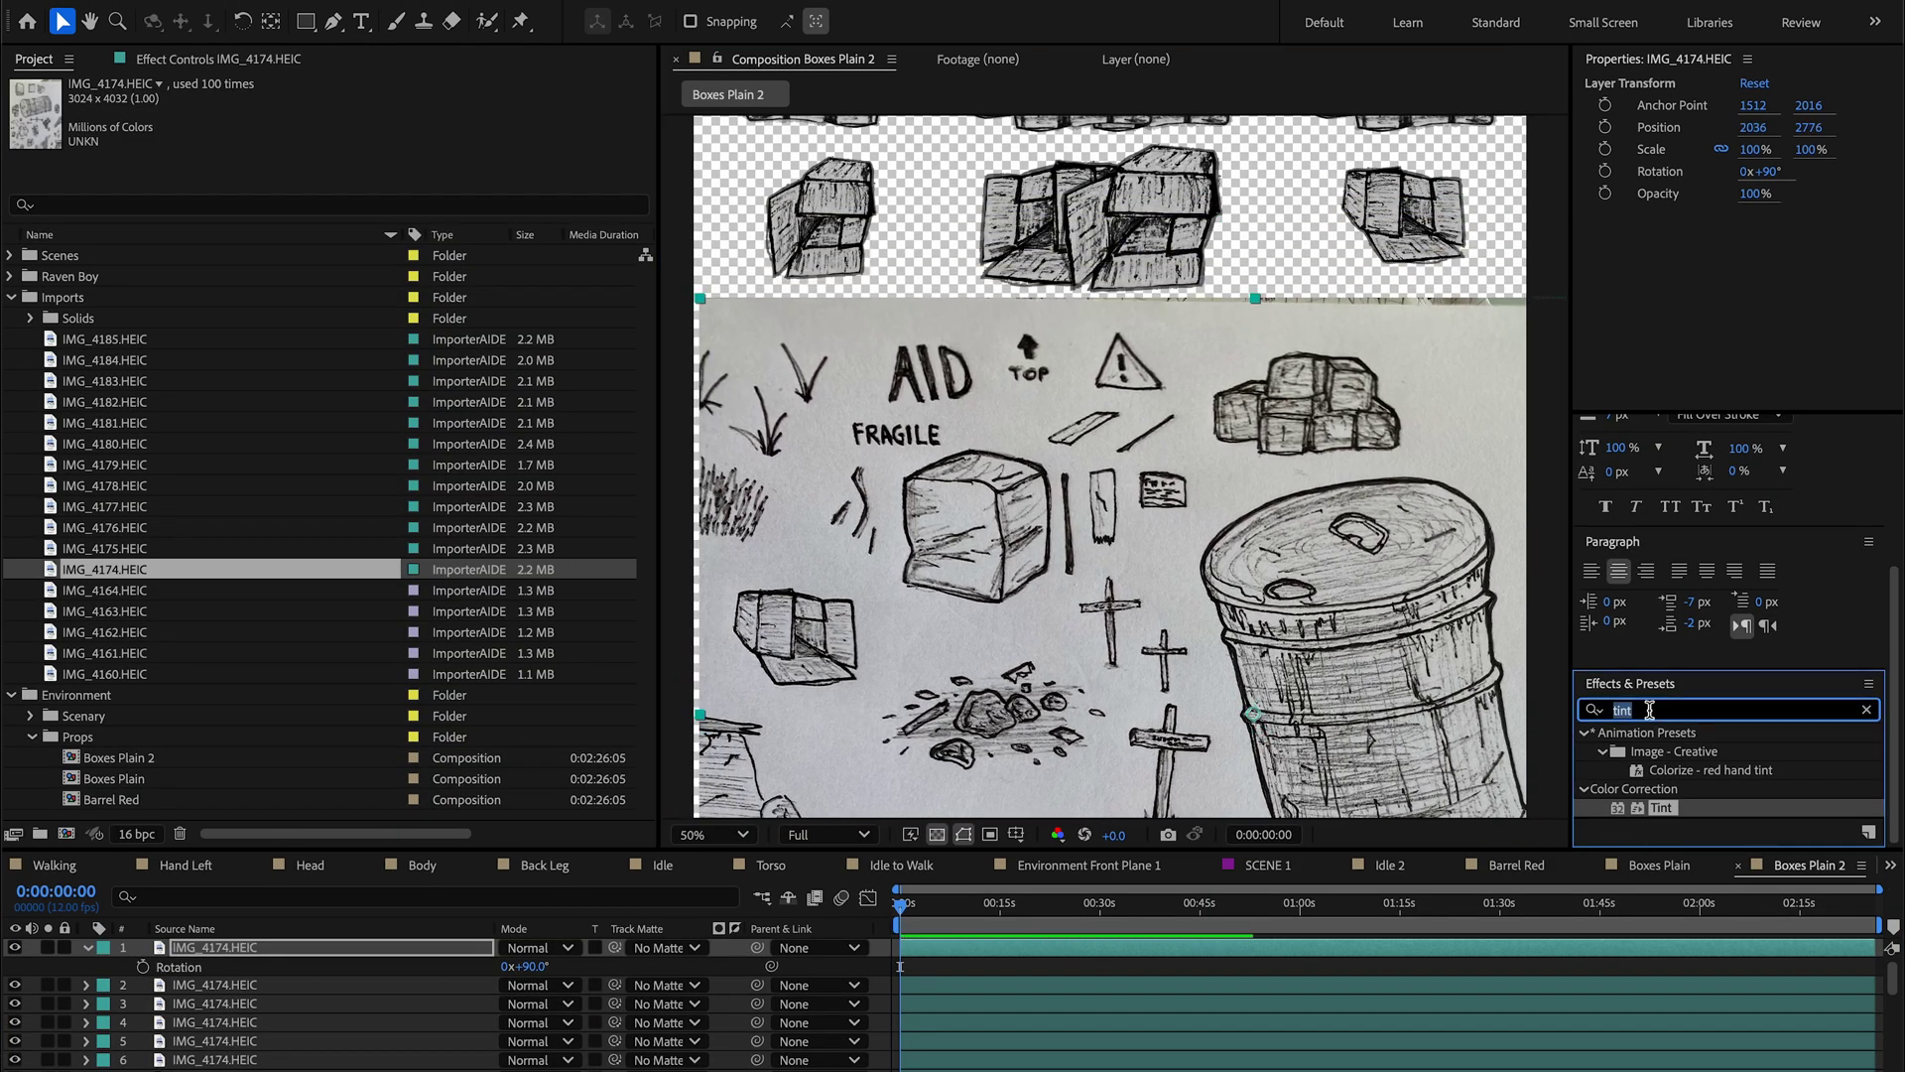
type("key")
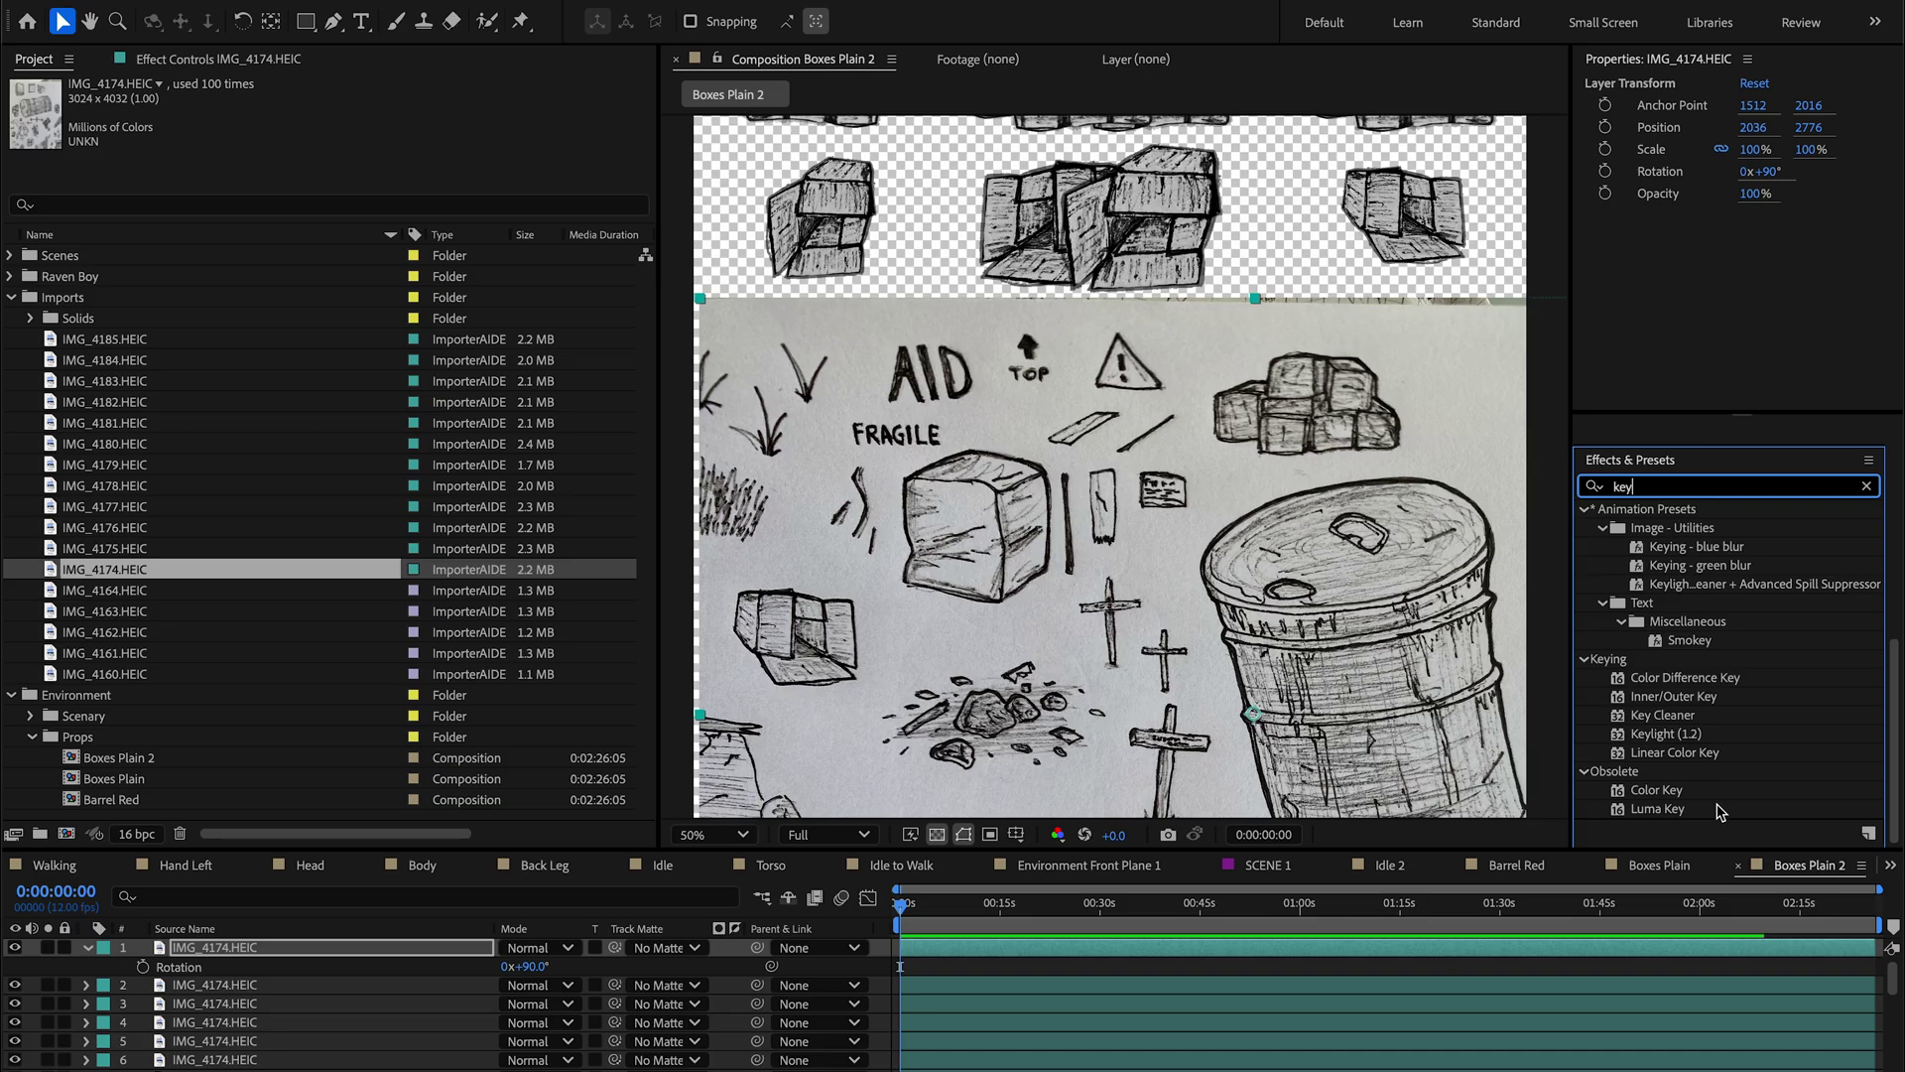
double_click(1693, 755)
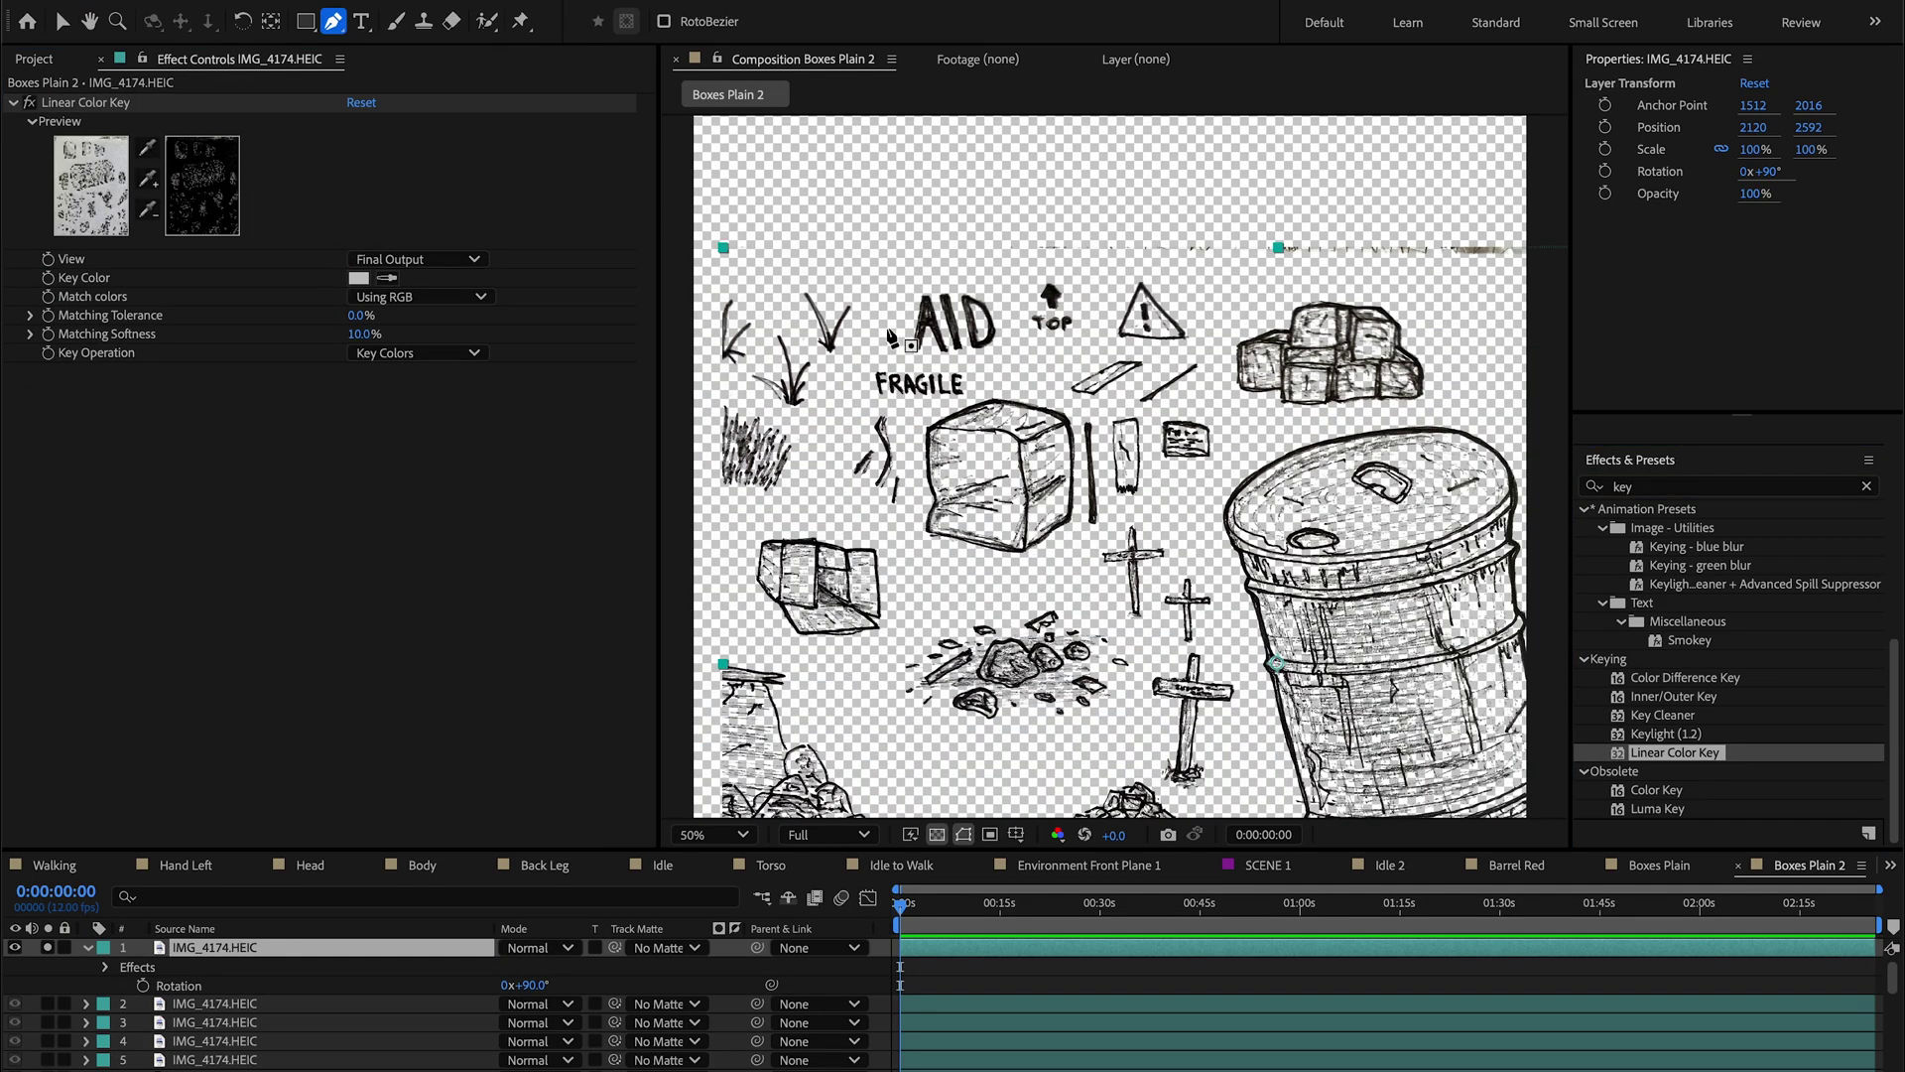
Step: Duplicate the keyed IMG_4174 layer and mask the AID lettering, TOP arrow and warning triangle on separate copies
key("super+d")
left_click(915, 282)
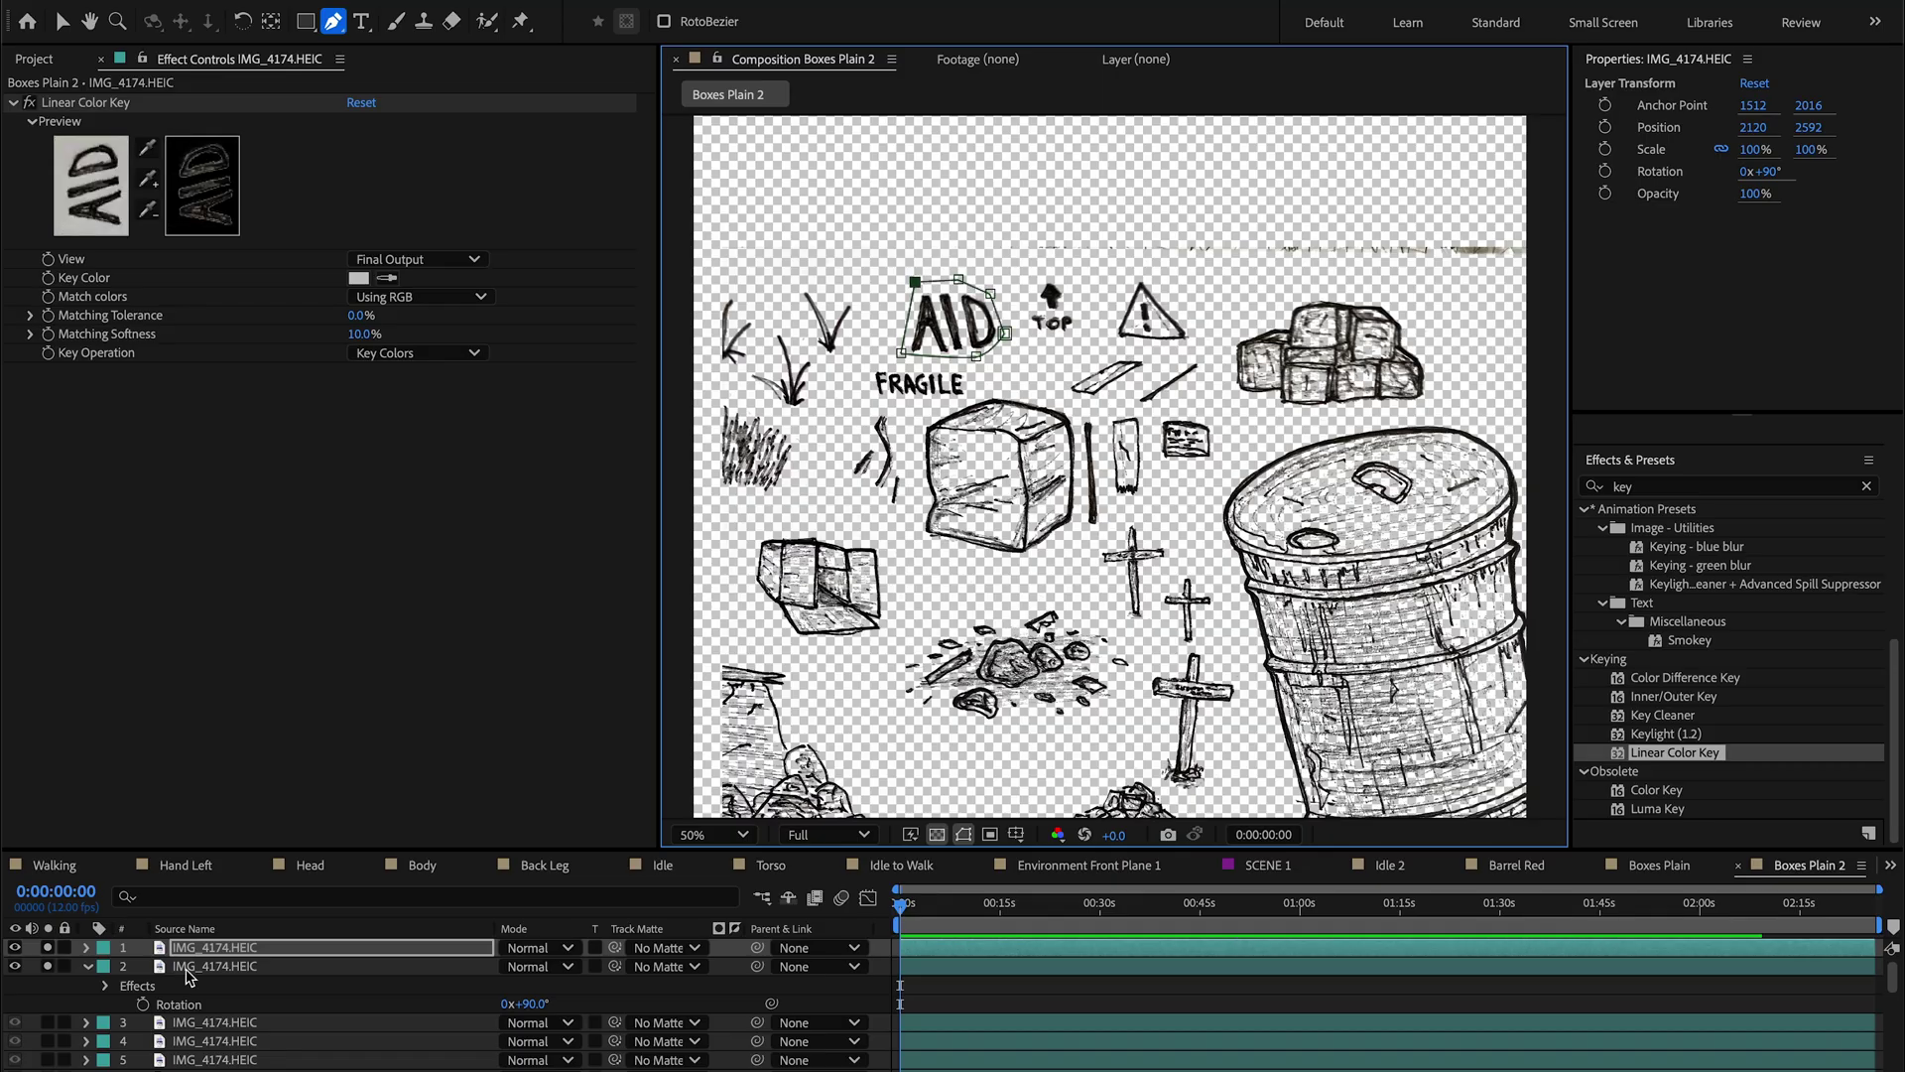
key("ctrl+Down")
key("ctrl+v")
key("ctrl+Down")
key("ctrl+v")
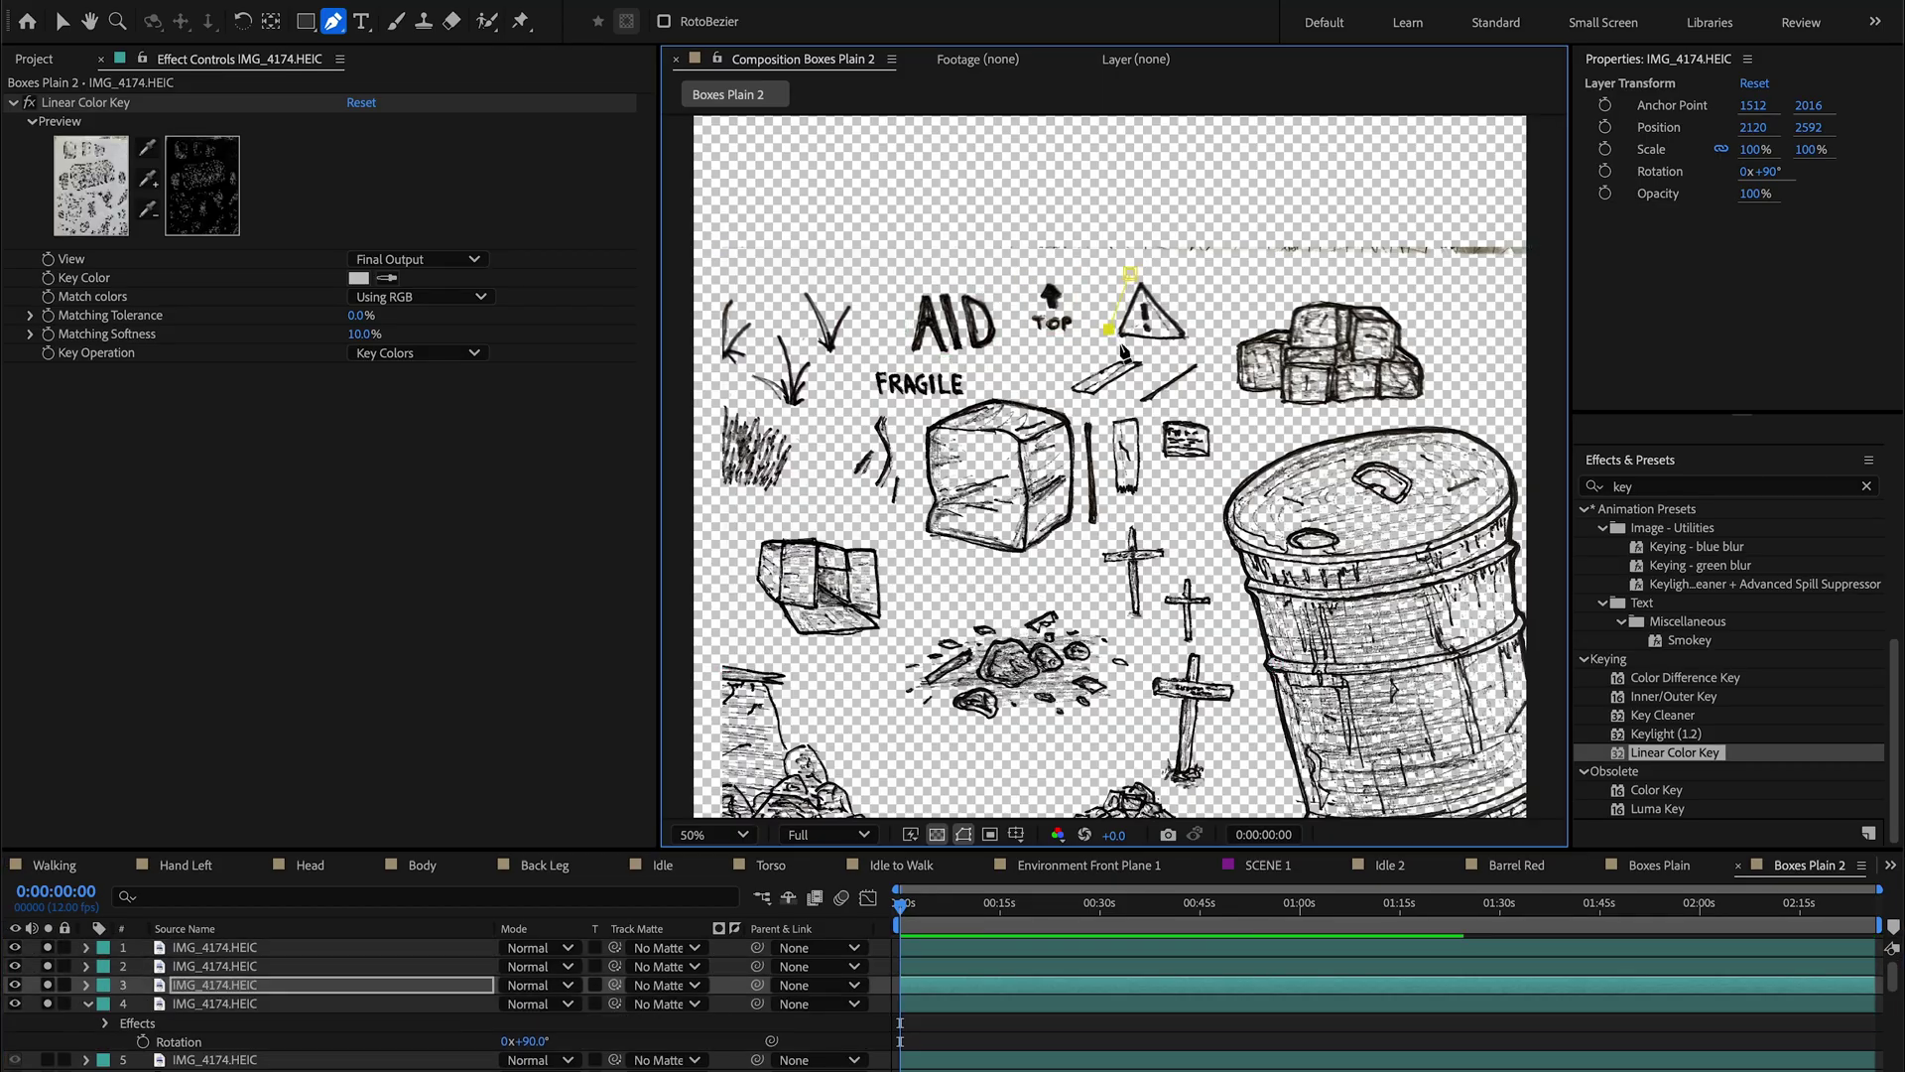
Step: Mask the FRAGILE lettering, the crack marks and the thin vertical pole on separate copies of the keyed layer
key("ctrl+Down")
key("ctrl+v")
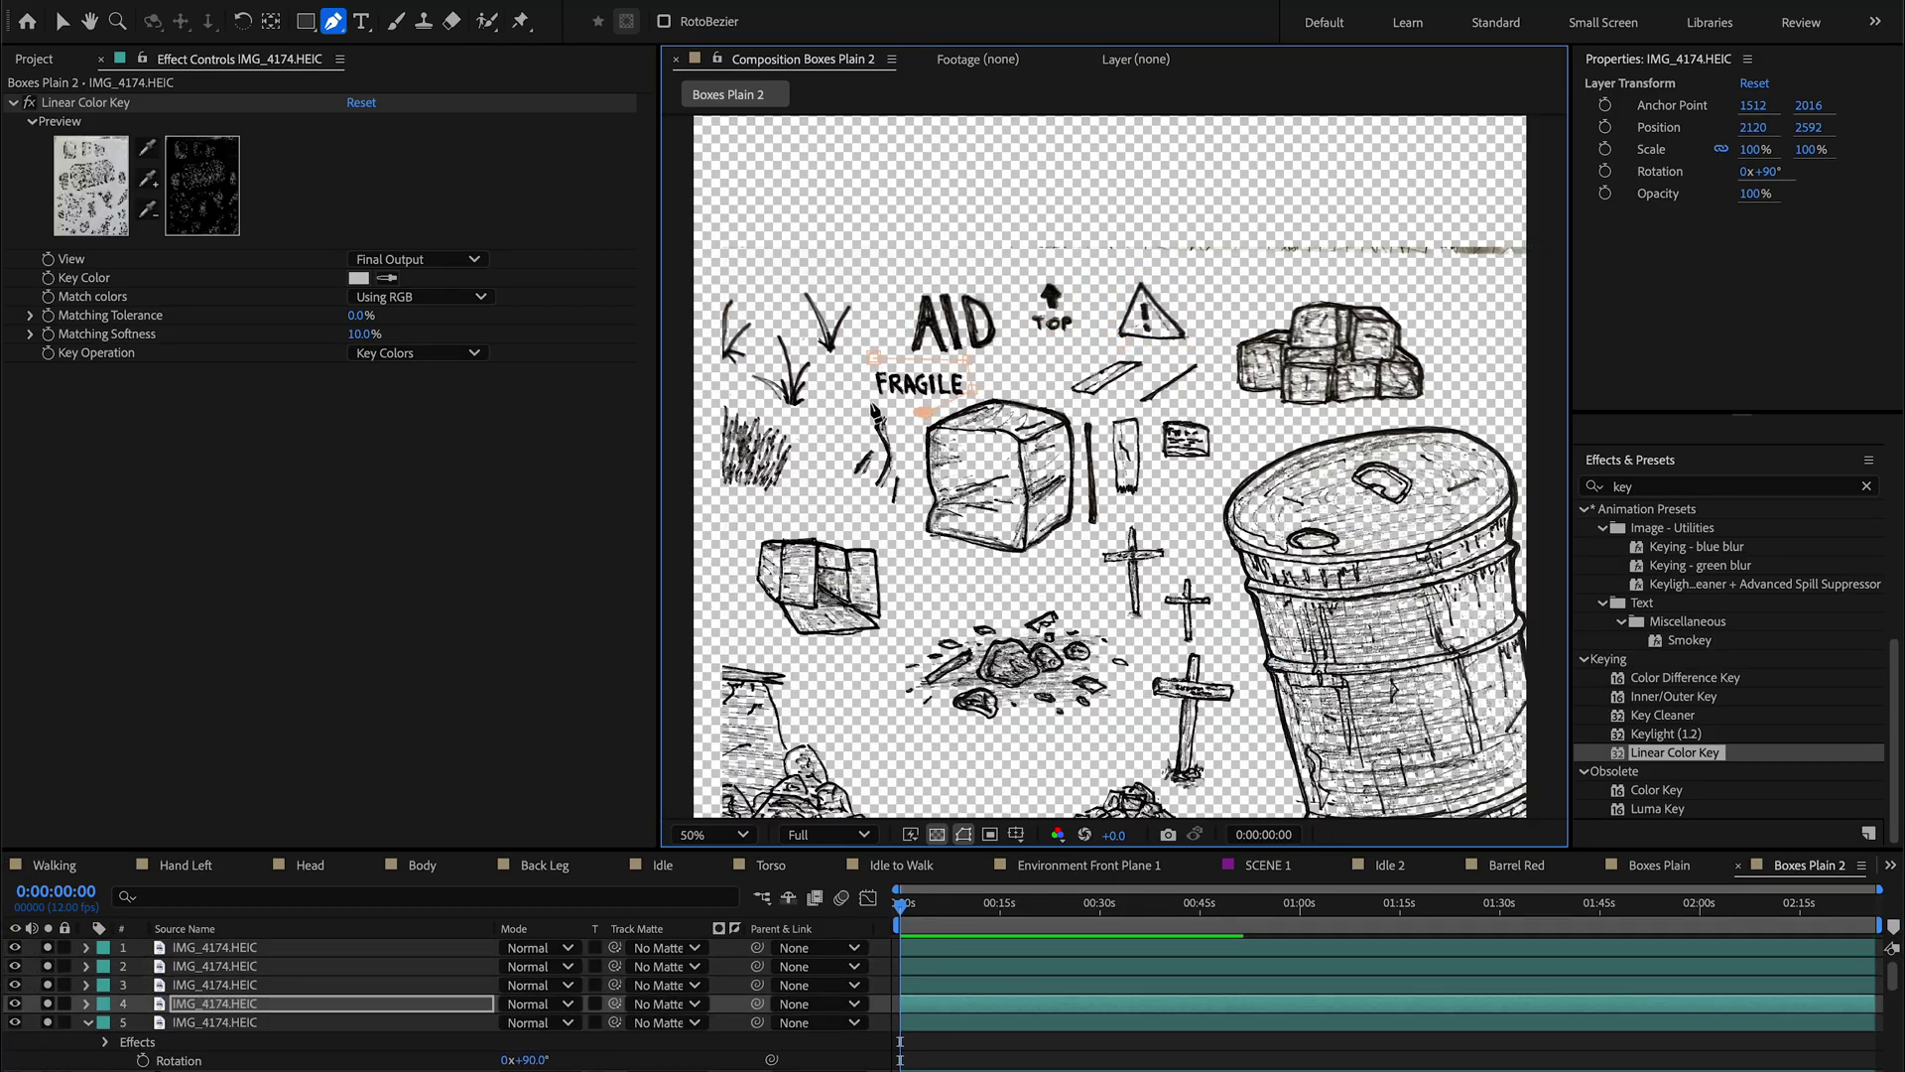
key("ctrl+Down")
key("ctrl+v")
key("ctrl+Down")
key("ctrl+v")
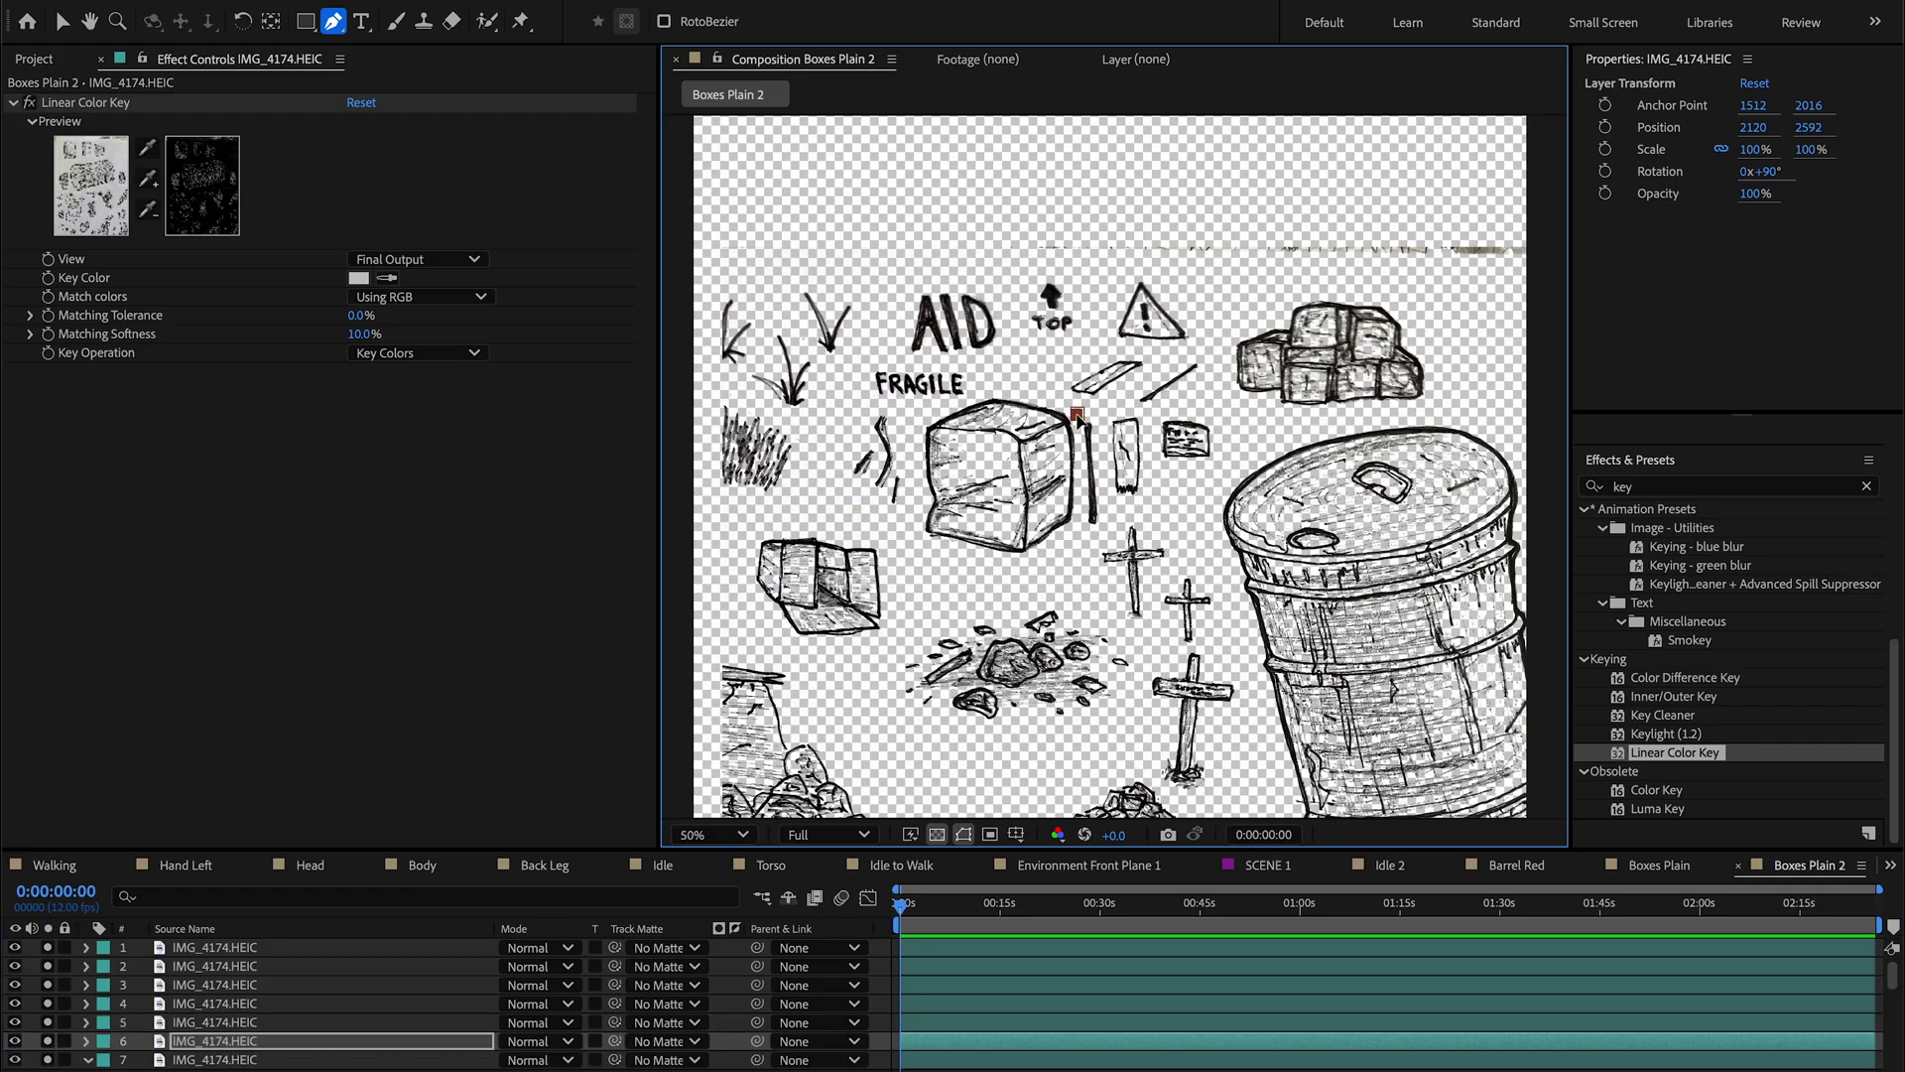
Step: Mask the planks, the diagonal stick and the small written sign on further separate copies of the keyed layer
key("ctrl+Down")
key("ctrl+v")
key("ctrl+Down")
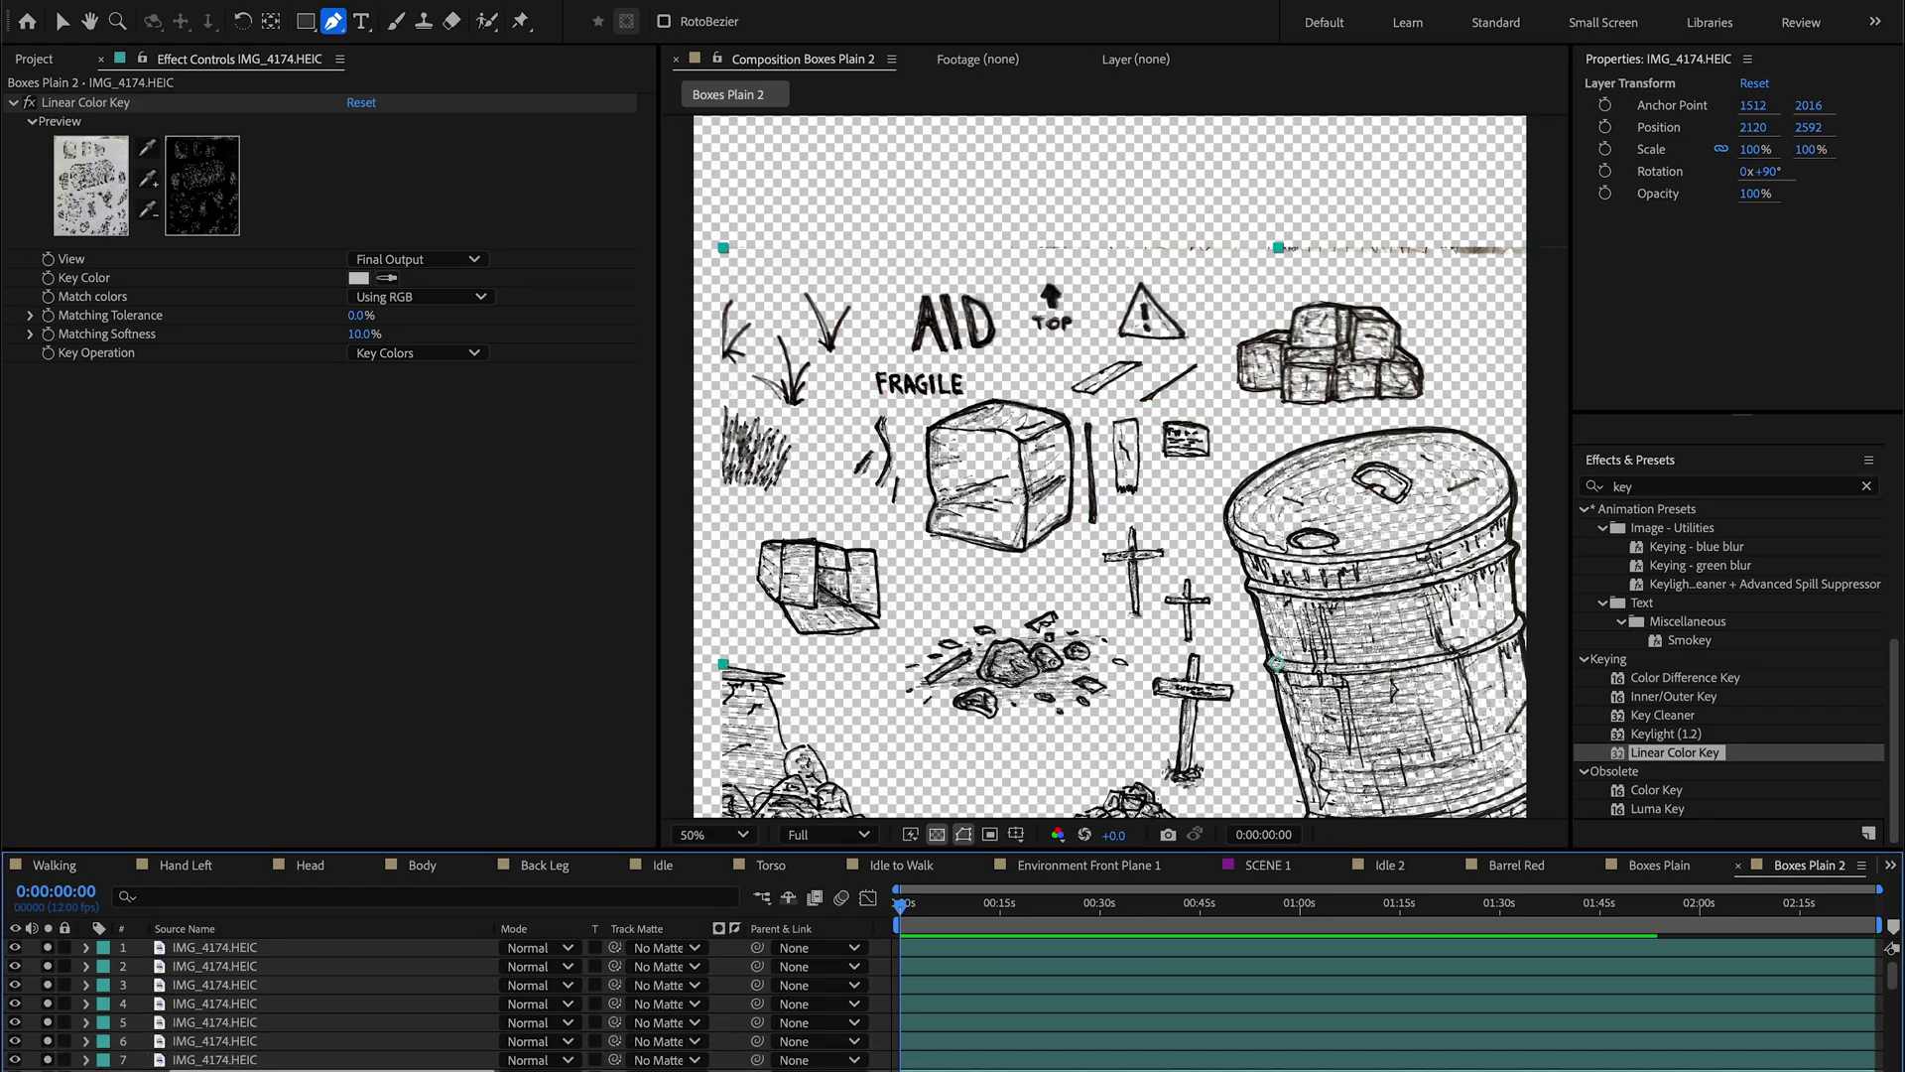
key("ctrl+v")
key("ctrl+Down")
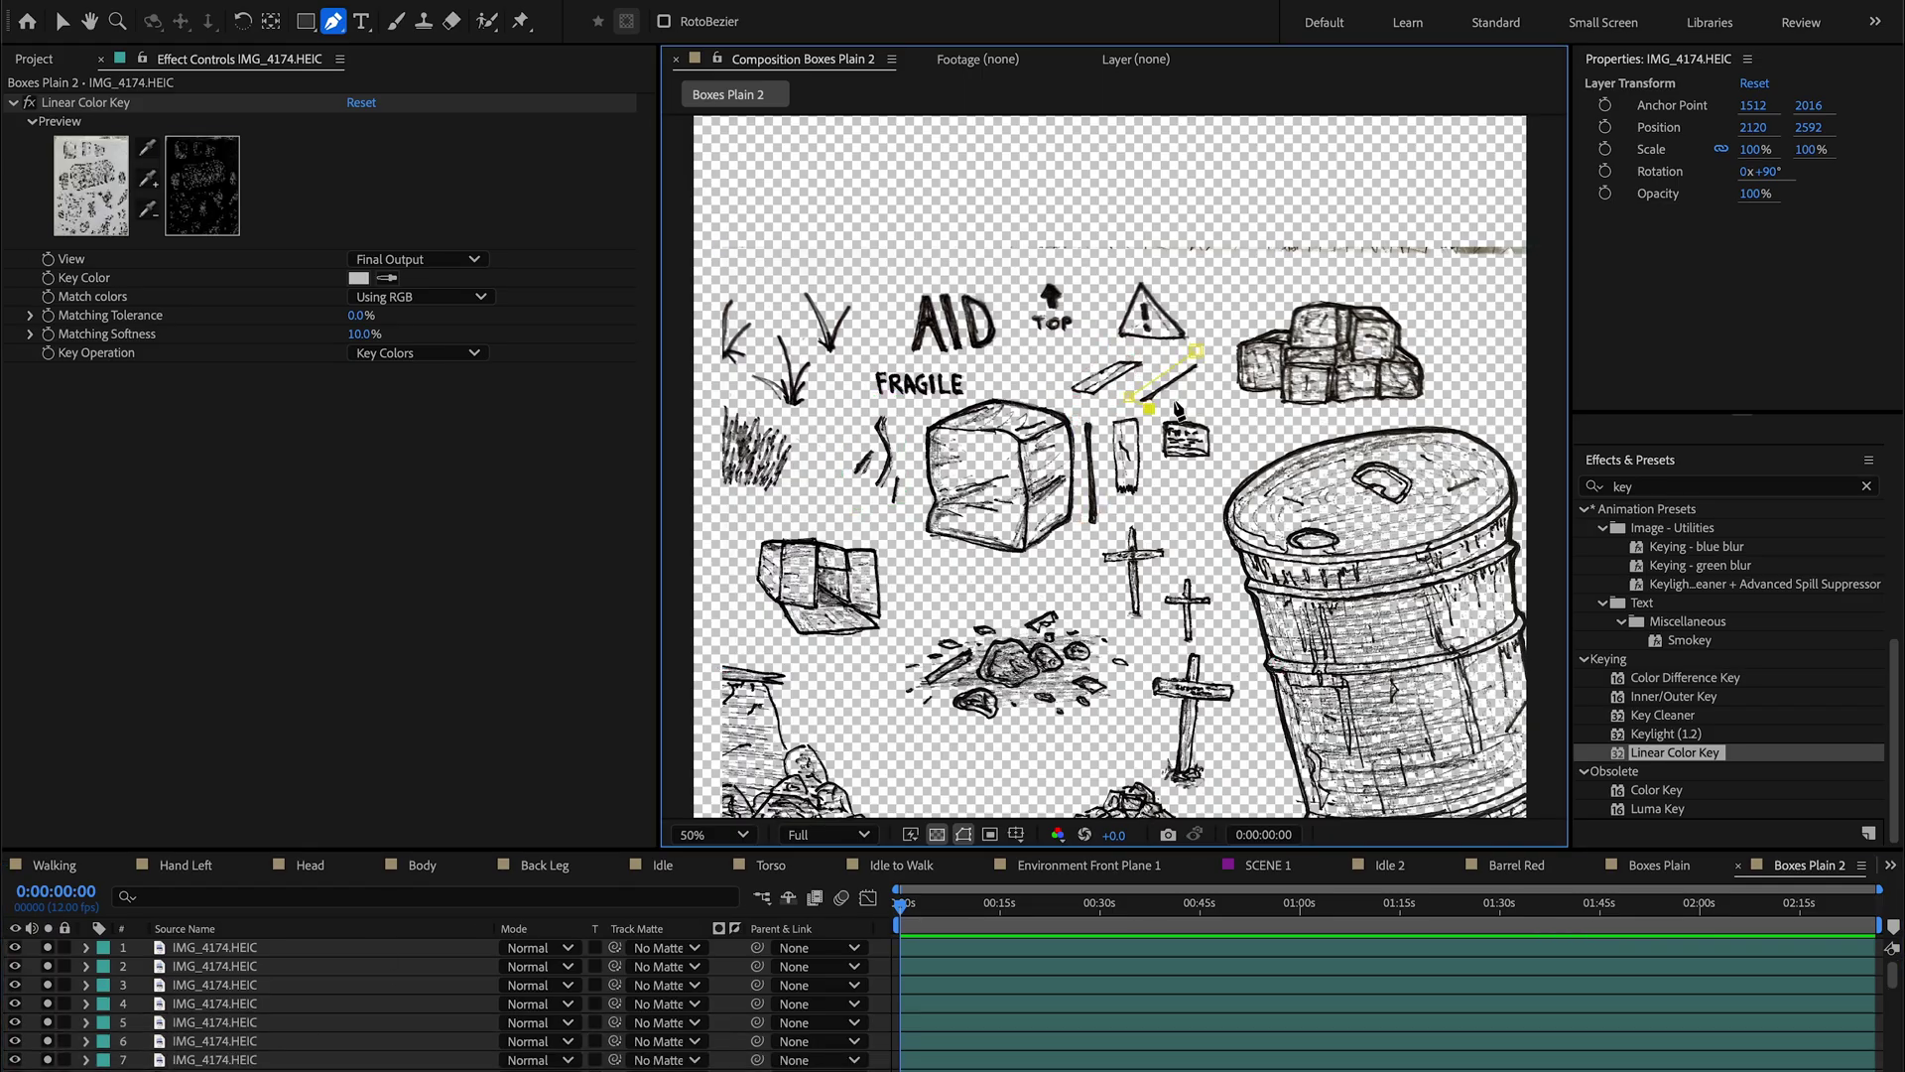
key("ctrl+v")
left_click(62, 22)
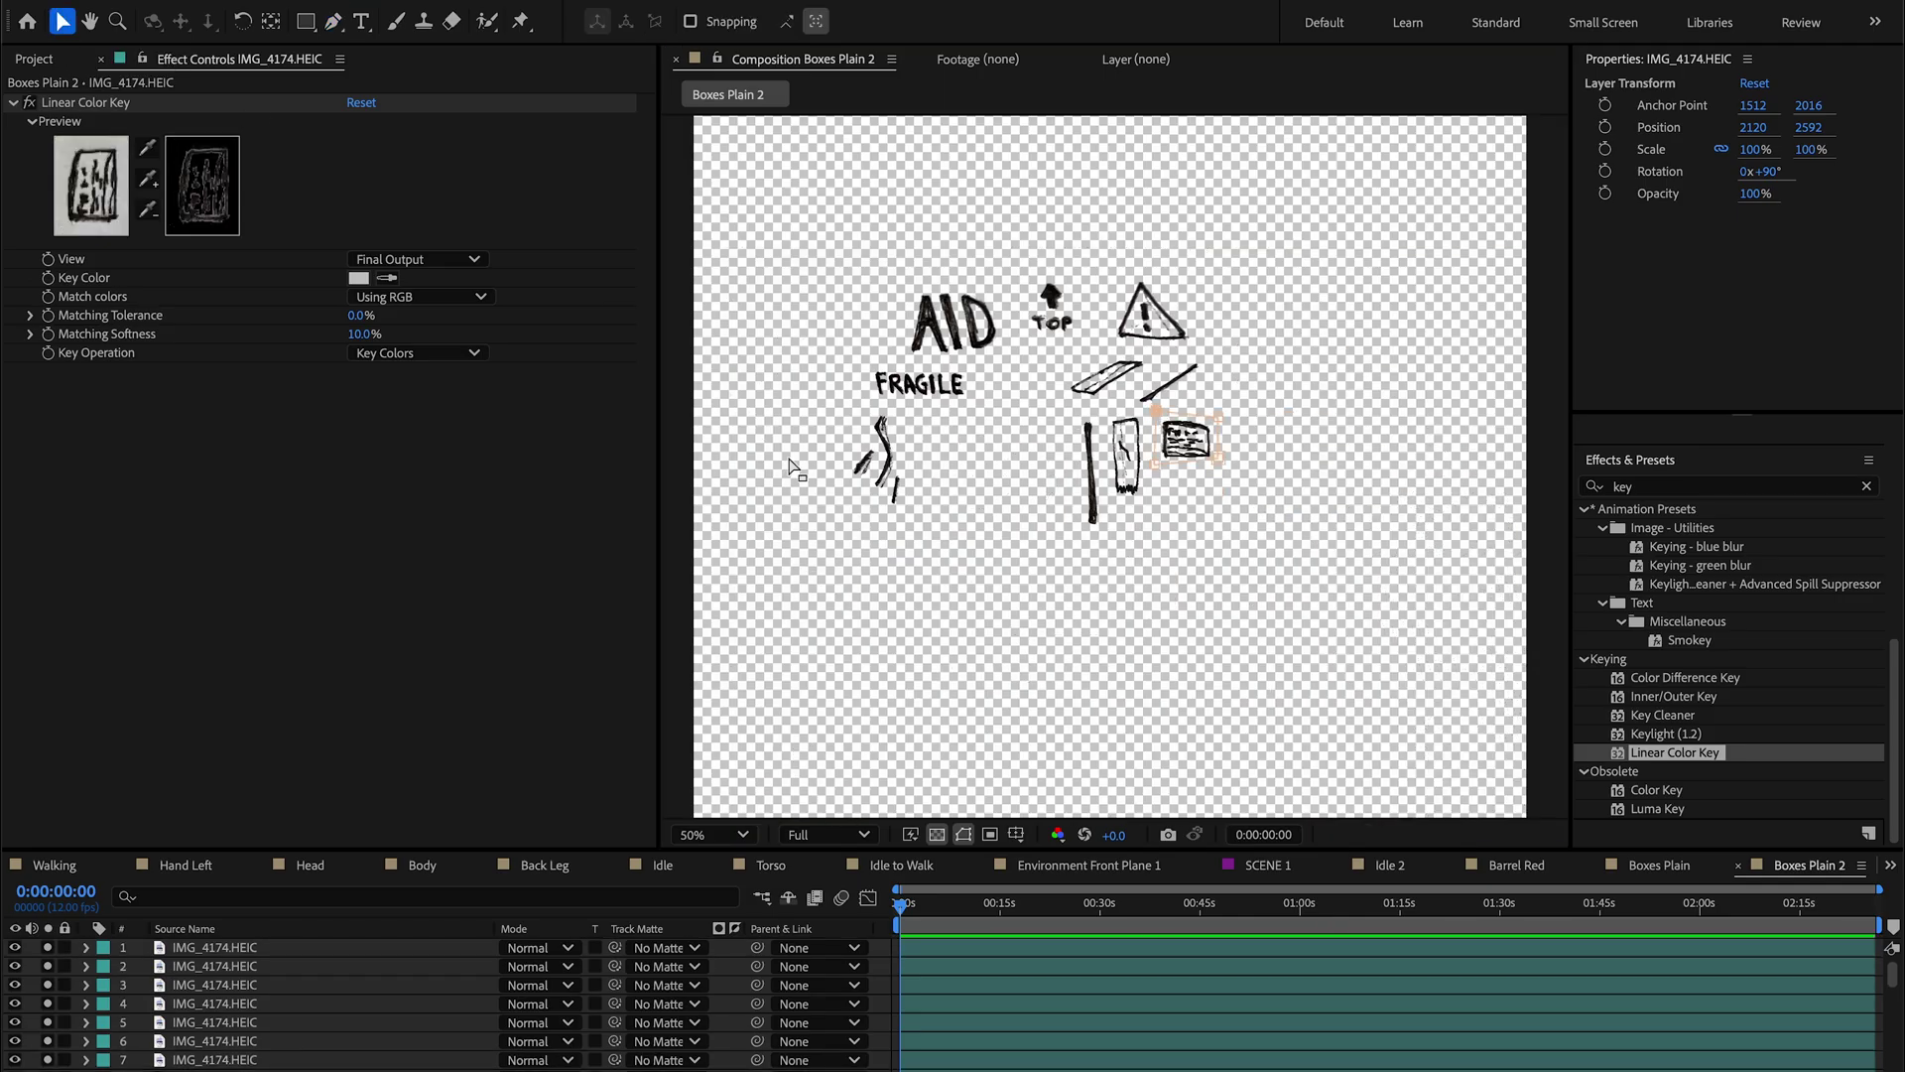
Step: Turn off solo on the keyed drawing layers and spread the lettering and marks around the upper part of the box sheet
left_click(220, 950, "shift")
left_click(49, 948)
key(".")
left_click_drag(1151, 427, 1249, 278)
left_click(1040, 352)
left_click_drag(1032, 341, 913, 279)
left_click_drag(987, 428, 826, 348)
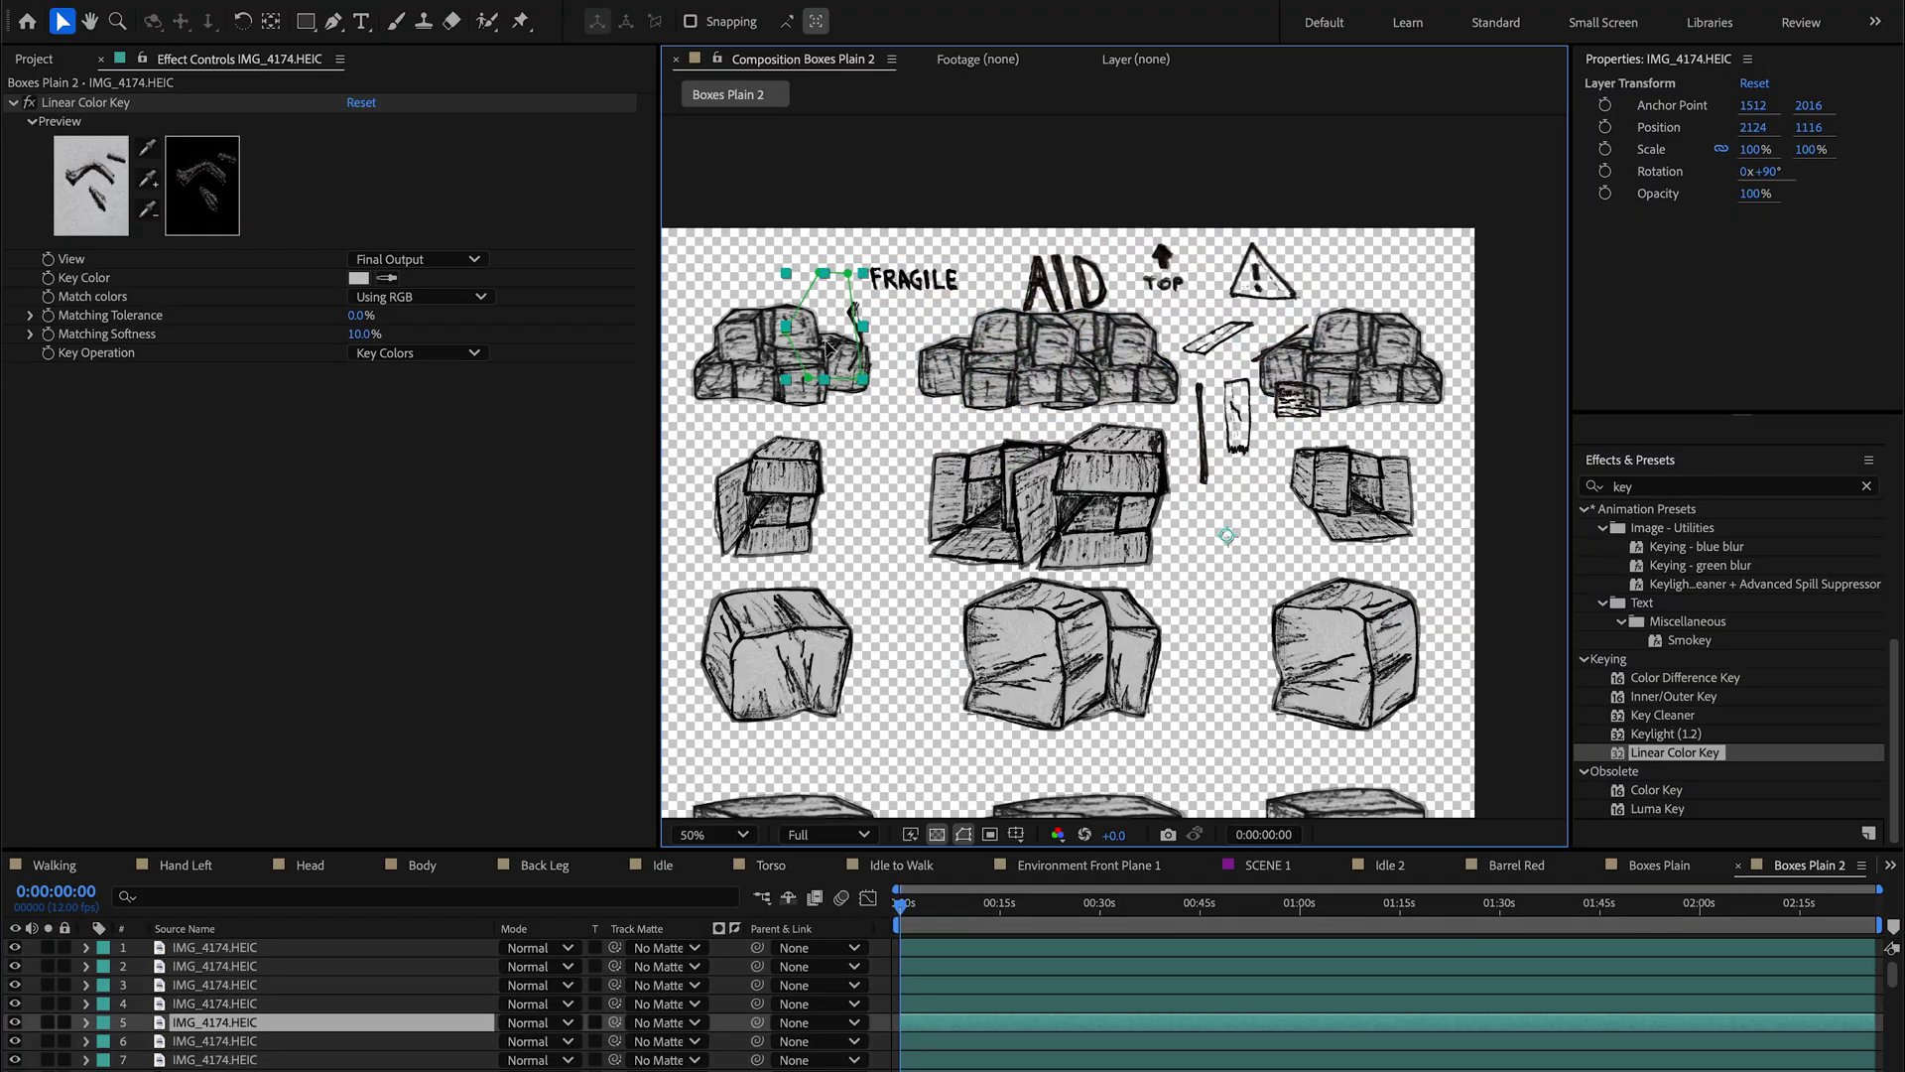
left_click(1067, 283)
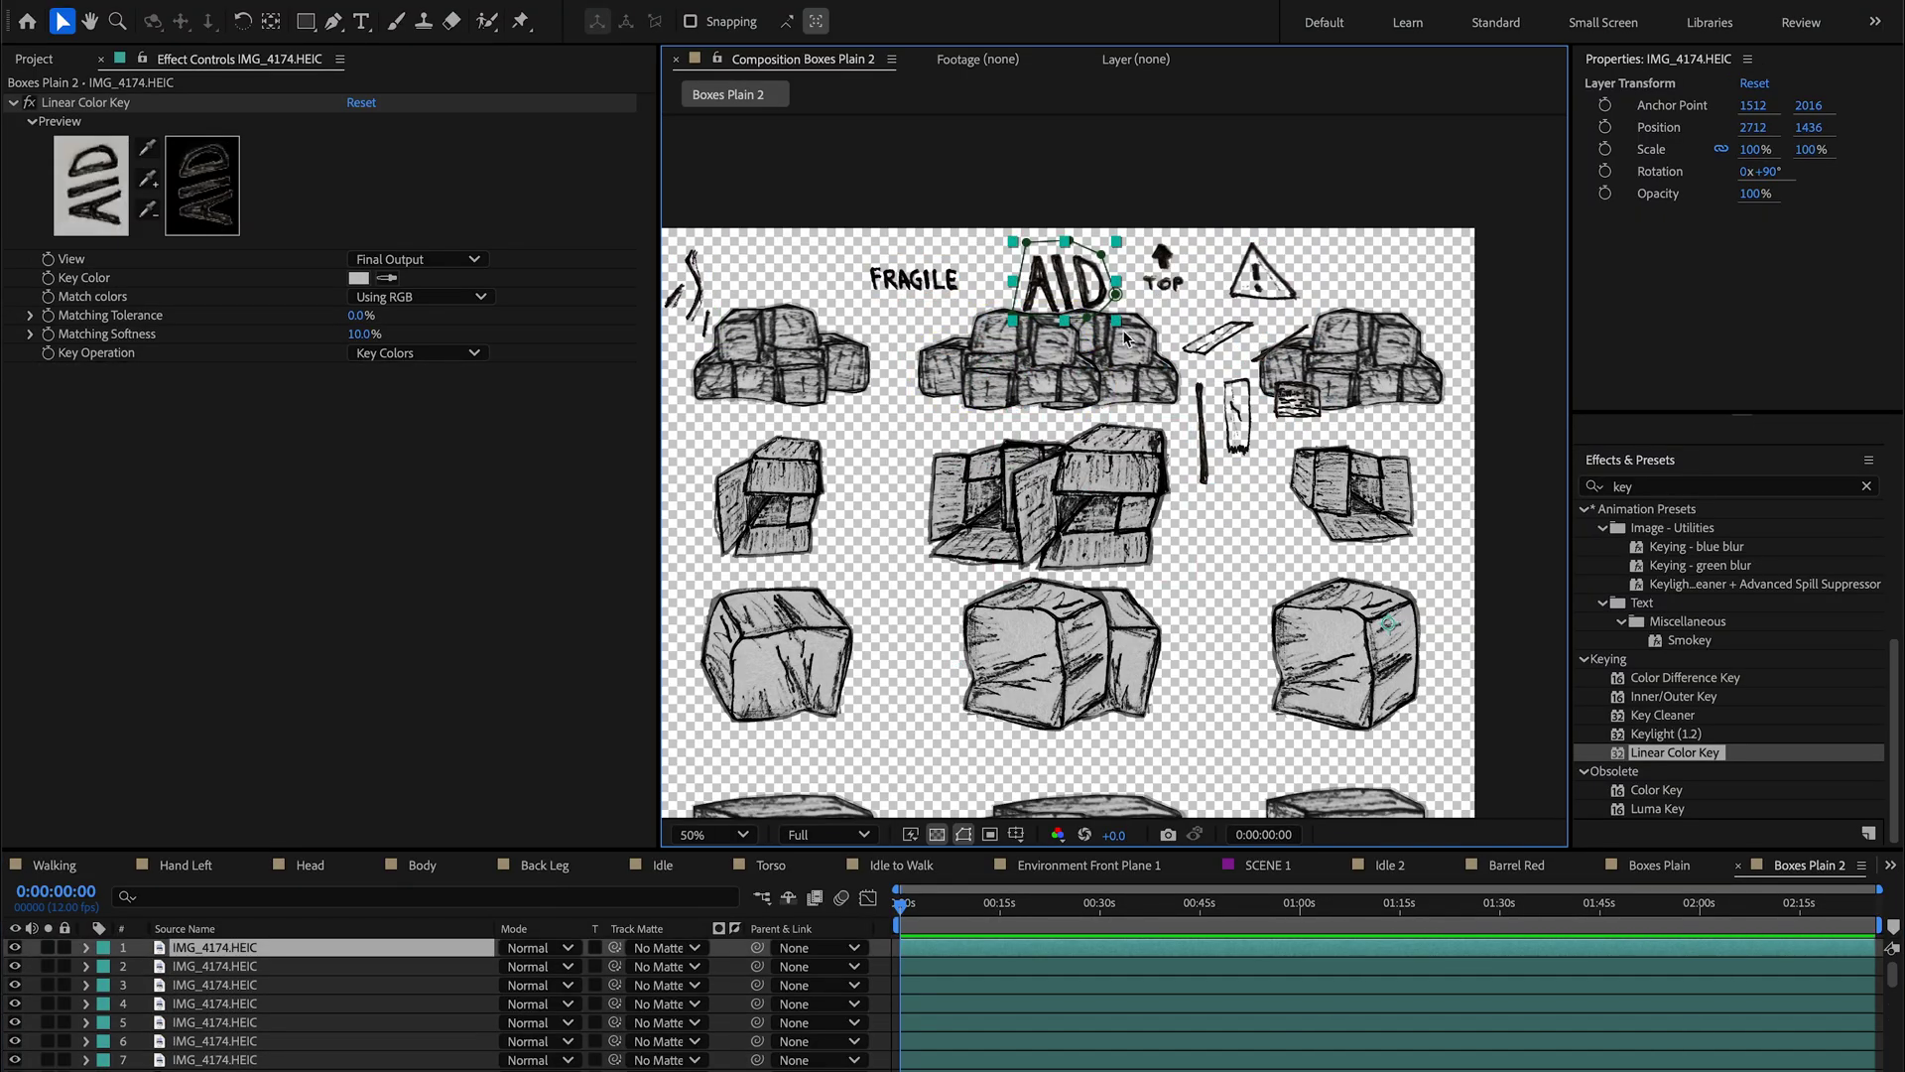
Step: Place the vertical pole on the front of the large box in the third row's middle pair and stretch it taller
mouse_move(1203, 416)
left_mouse_down()
mouse_move(1127, 608)
mouse_move(1015, 645)
left_mouse_up()
scroll(1020, 671, "up", 4)
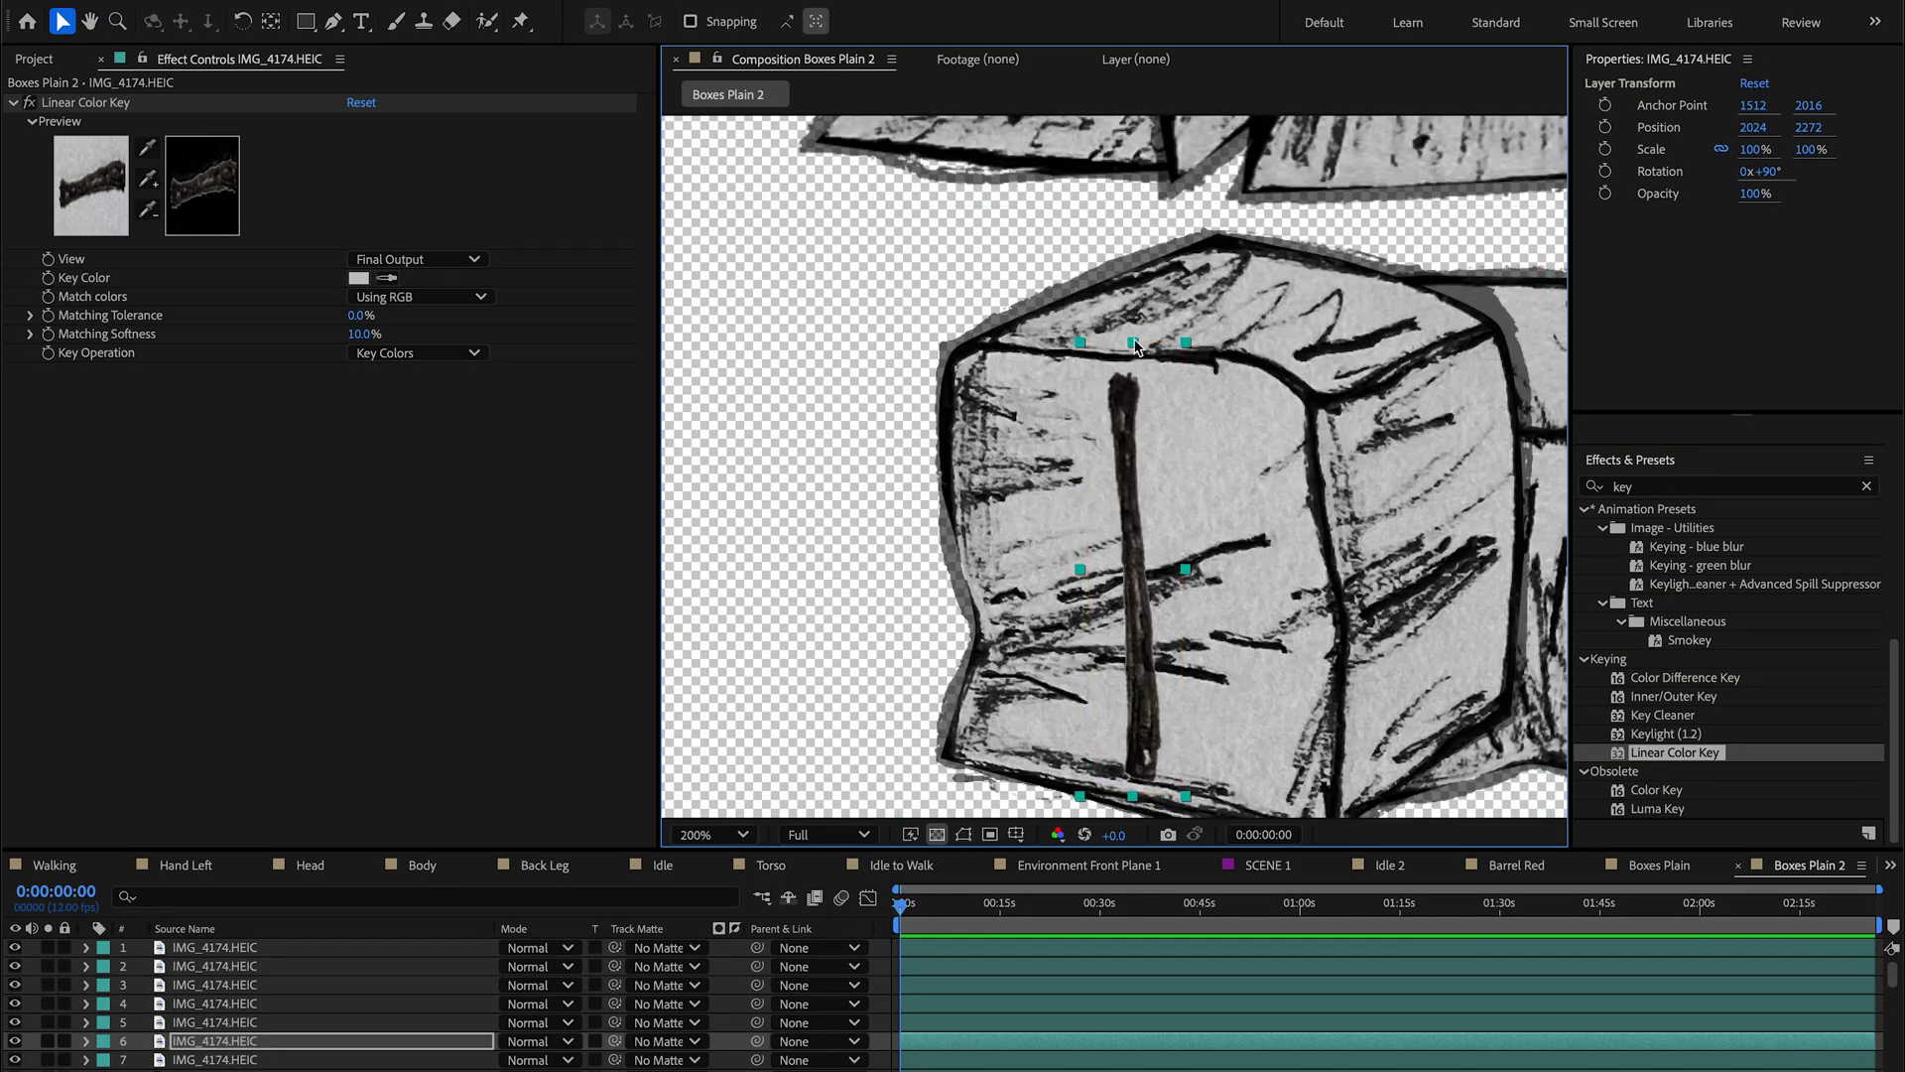
left_click_drag(1133, 343, 1133, 319)
scroll(1116, 466, "down", 4)
scroll(1118, 479, "up", 4)
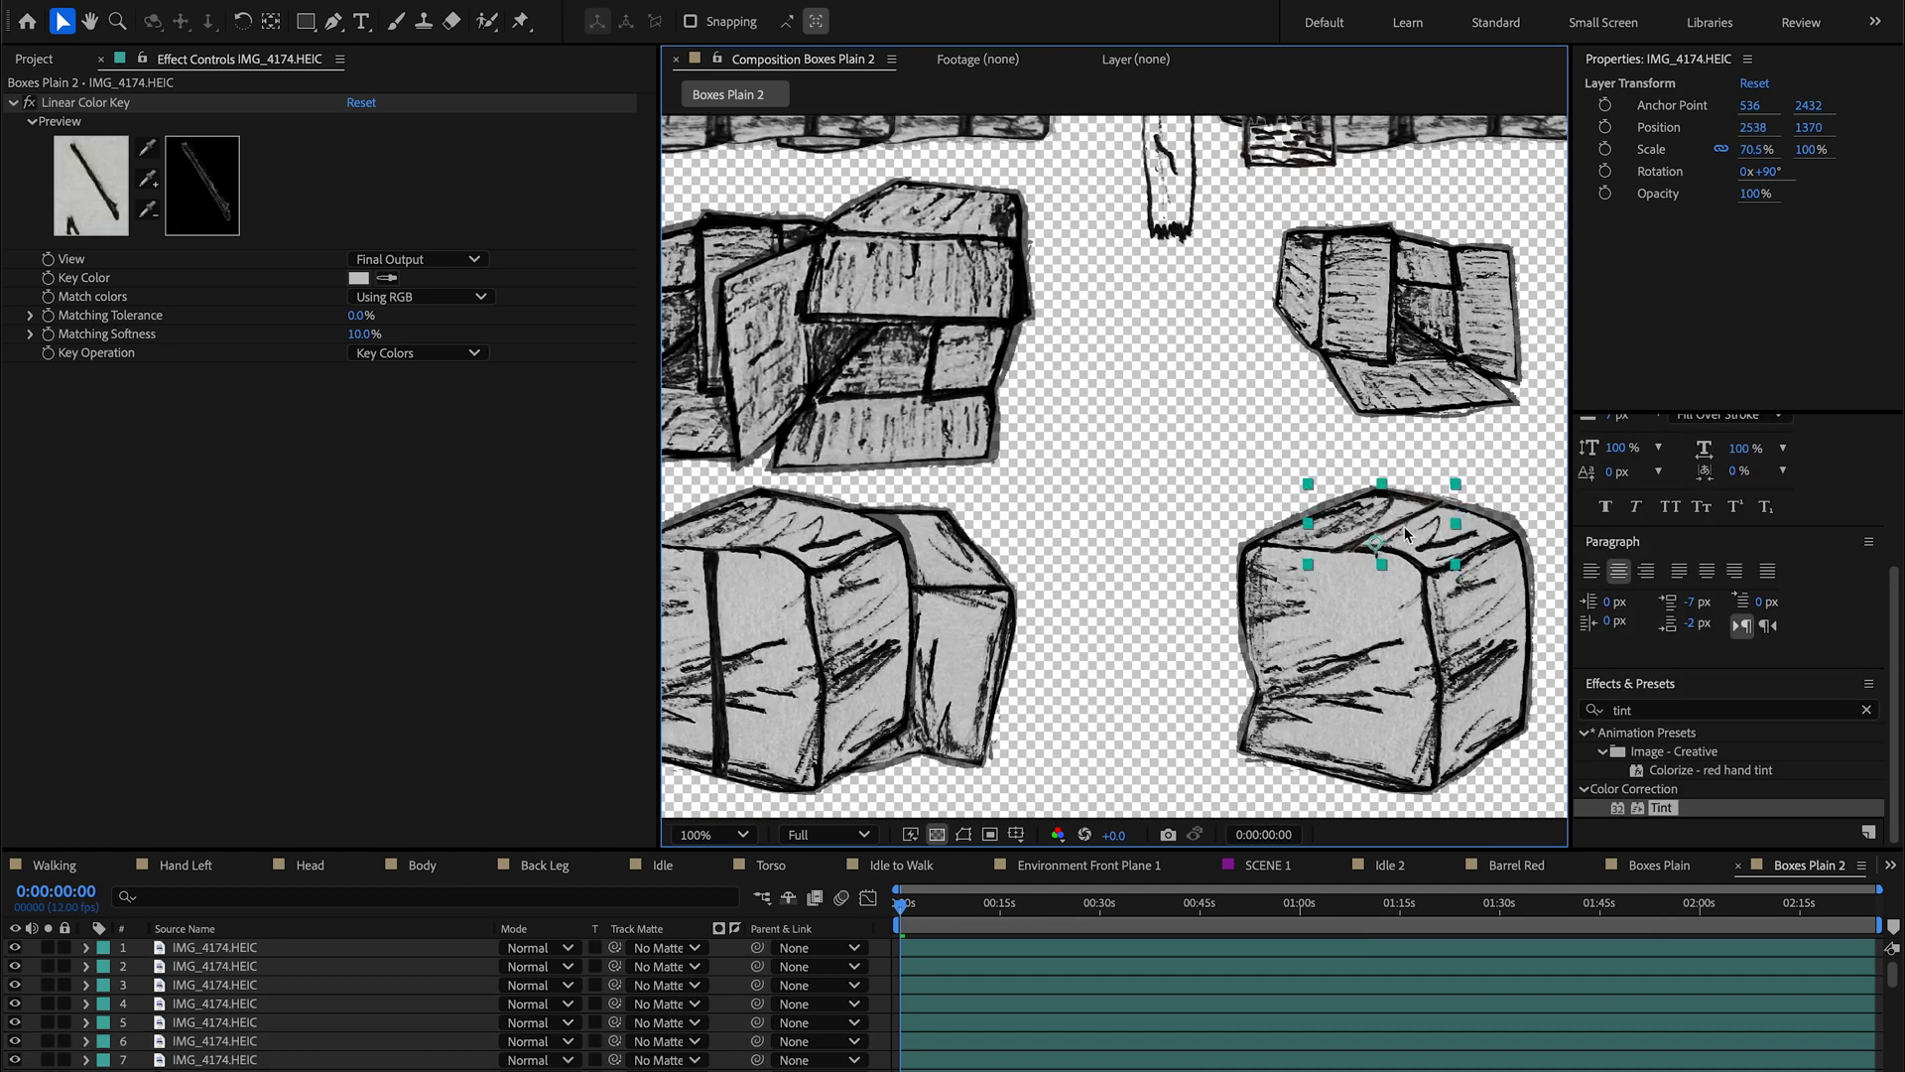
Step: Fit the stick and planks onto the third row's right-hand box, scaling the slanted plank to 84.2% by 94.1%
scroll(1404, 534, "down", 2)
left_click(1392, 513)
left_click_drag(1340, 316, 906, 367)
scroll(1481, 574, "up", 1)
left_click_drag(1404, 448, 1382, 464)
left_click(1277, 549)
scroll(1260, 595, "down", 3)
scroll(1191, 585, "up", 3)
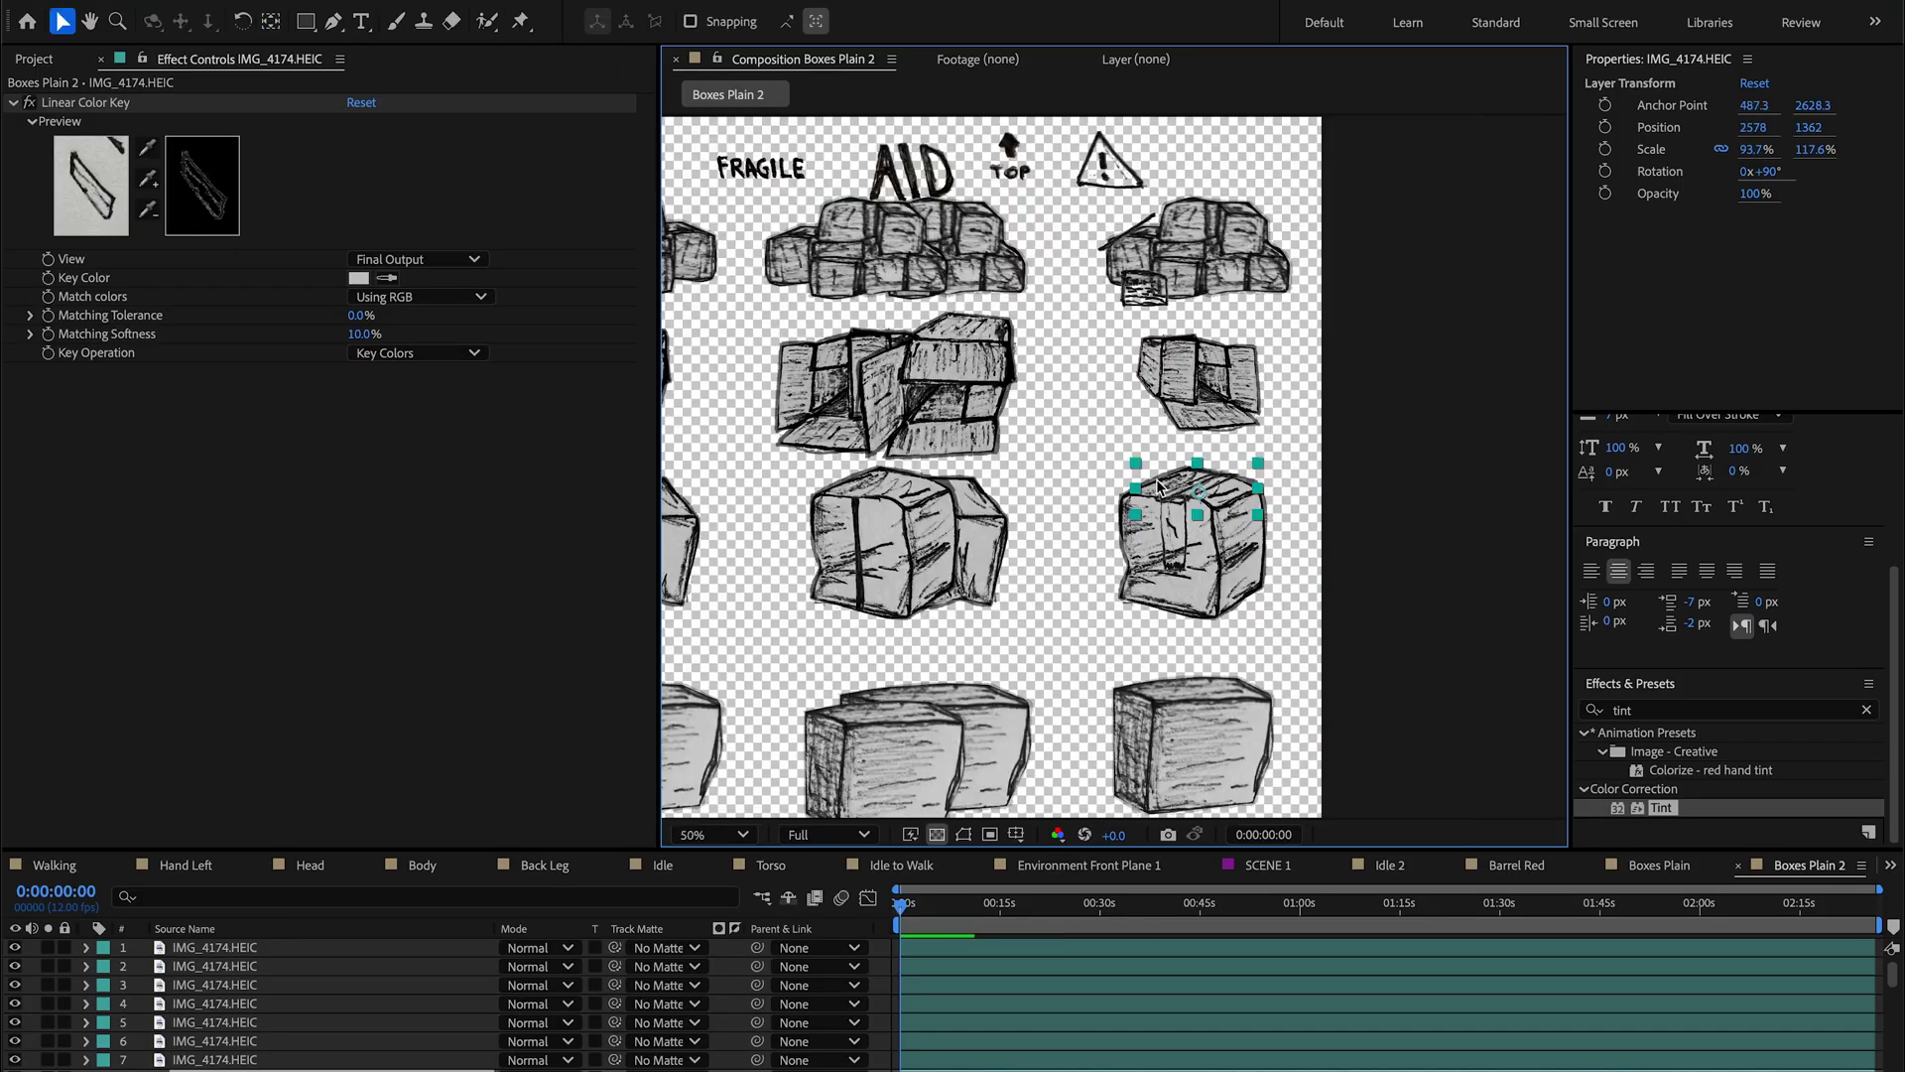
scroll(1269, 638, "down", 1)
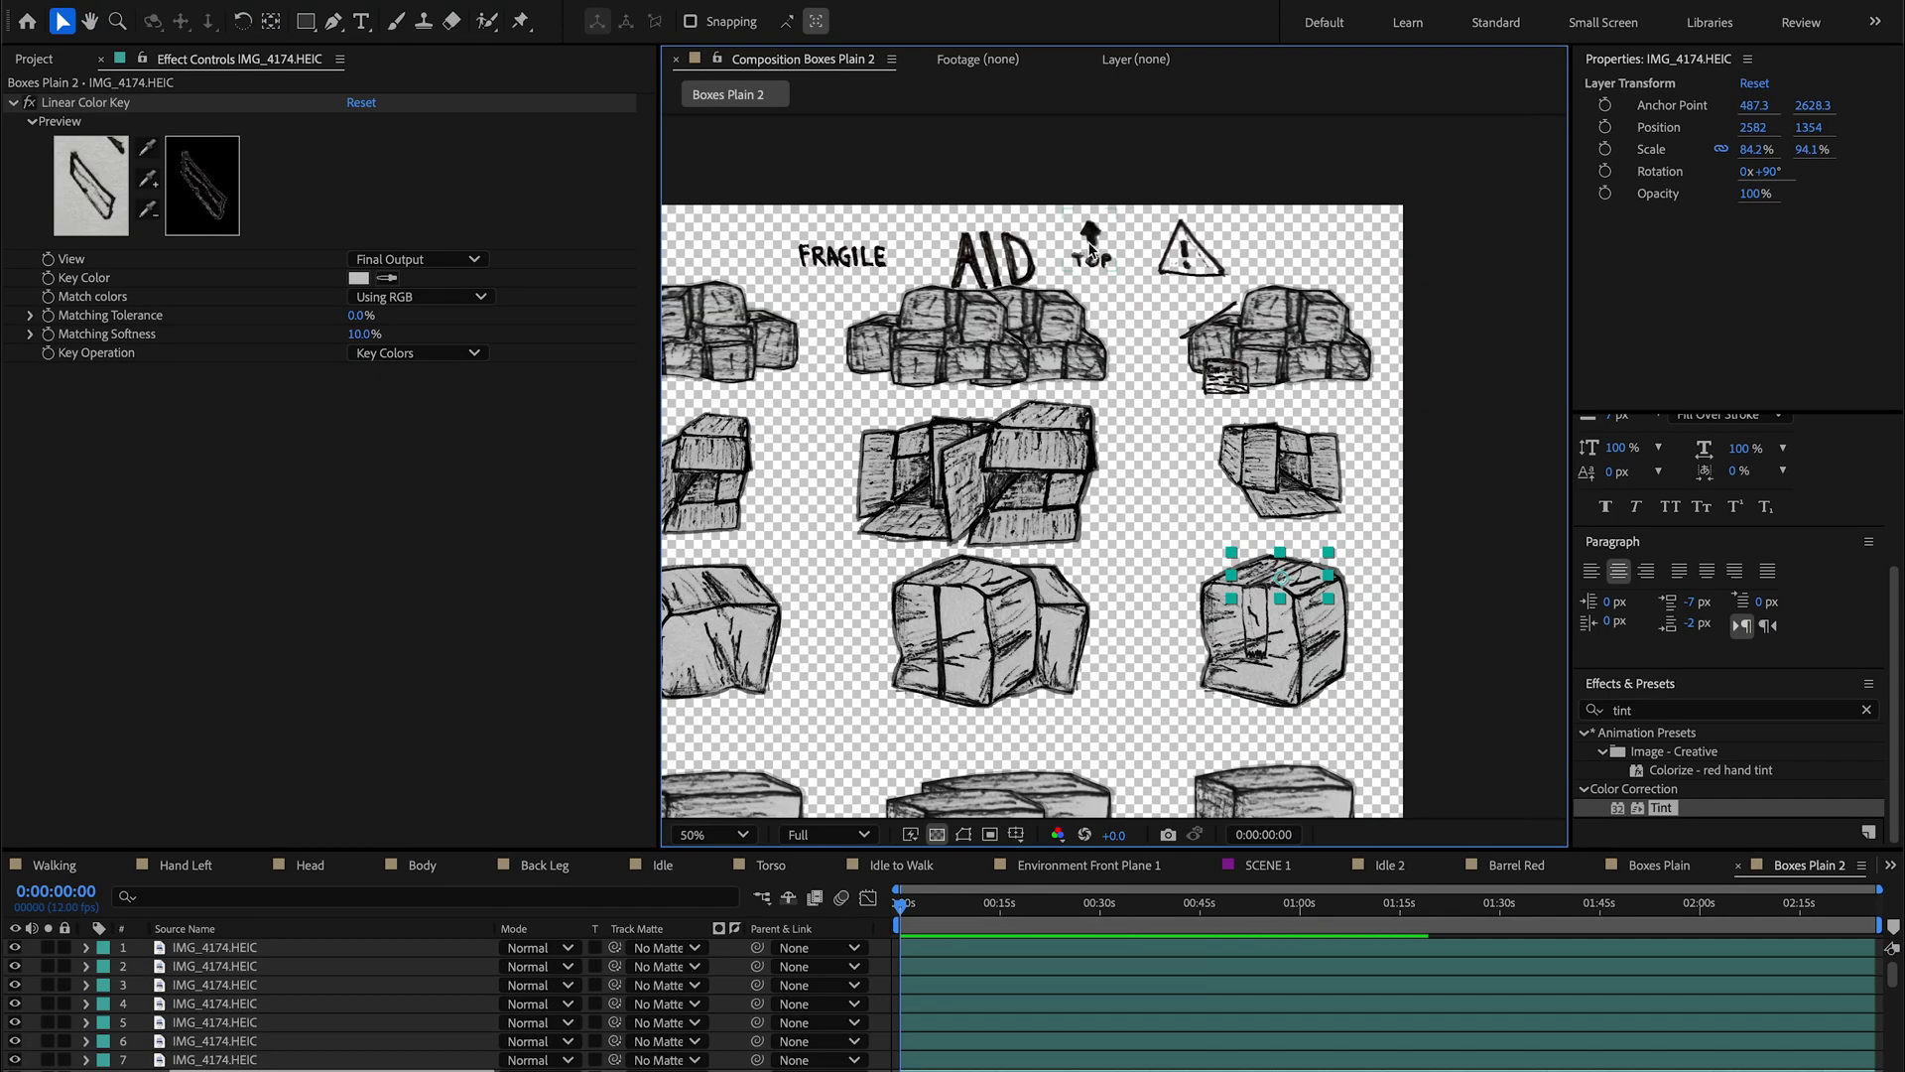
Step: Place the TOP arrow on the fourth row's right-hand box and the warning triangle, scaled to 26.7% by 23.3%, on its shaded side
left_click_drag(1131, 397, 1131, 304)
left_click_drag(1100, 177, 1258, 732)
left_click_drag(1180, 181, 1319, 725)
scroll(1320, 727, "down", 2)
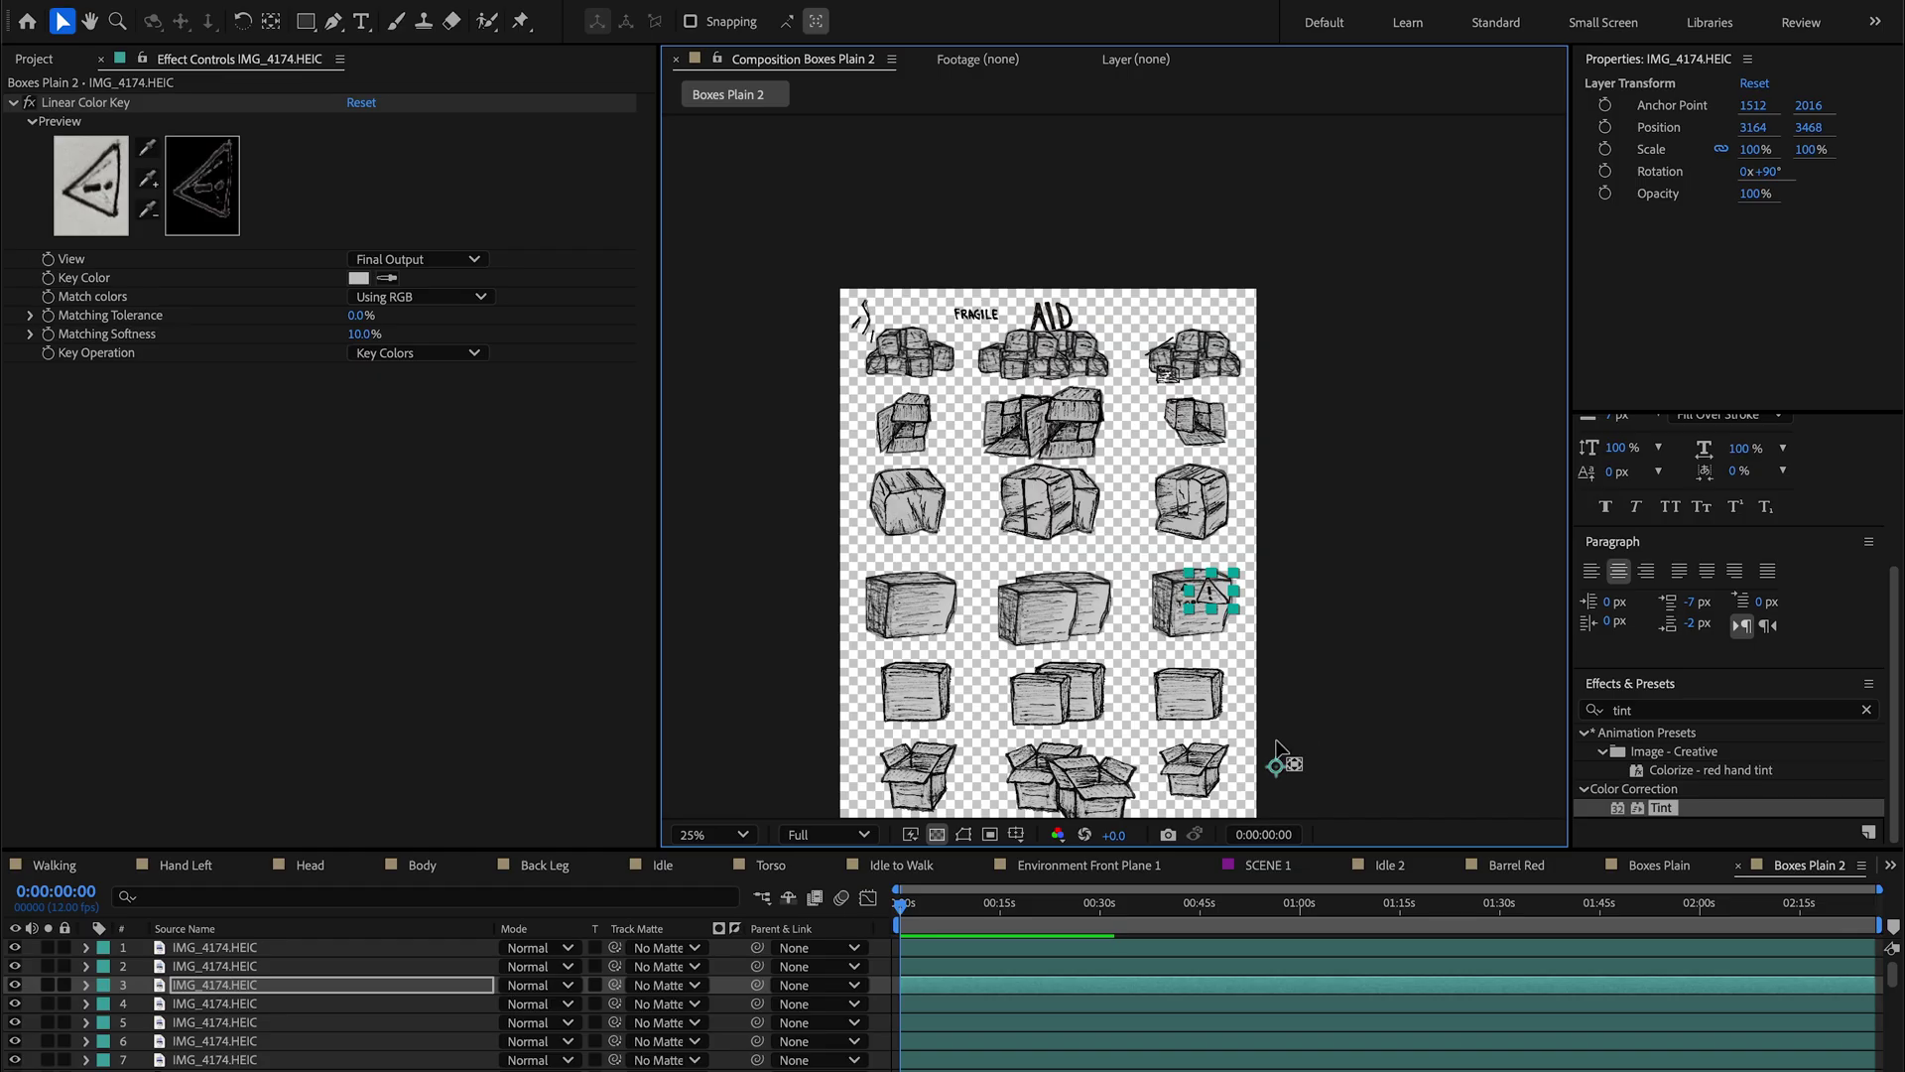
scroll(1275, 764, "up", 2)
scroll(1300, 723, "up", 2)
left_click_drag(1089, 475, 958, 508)
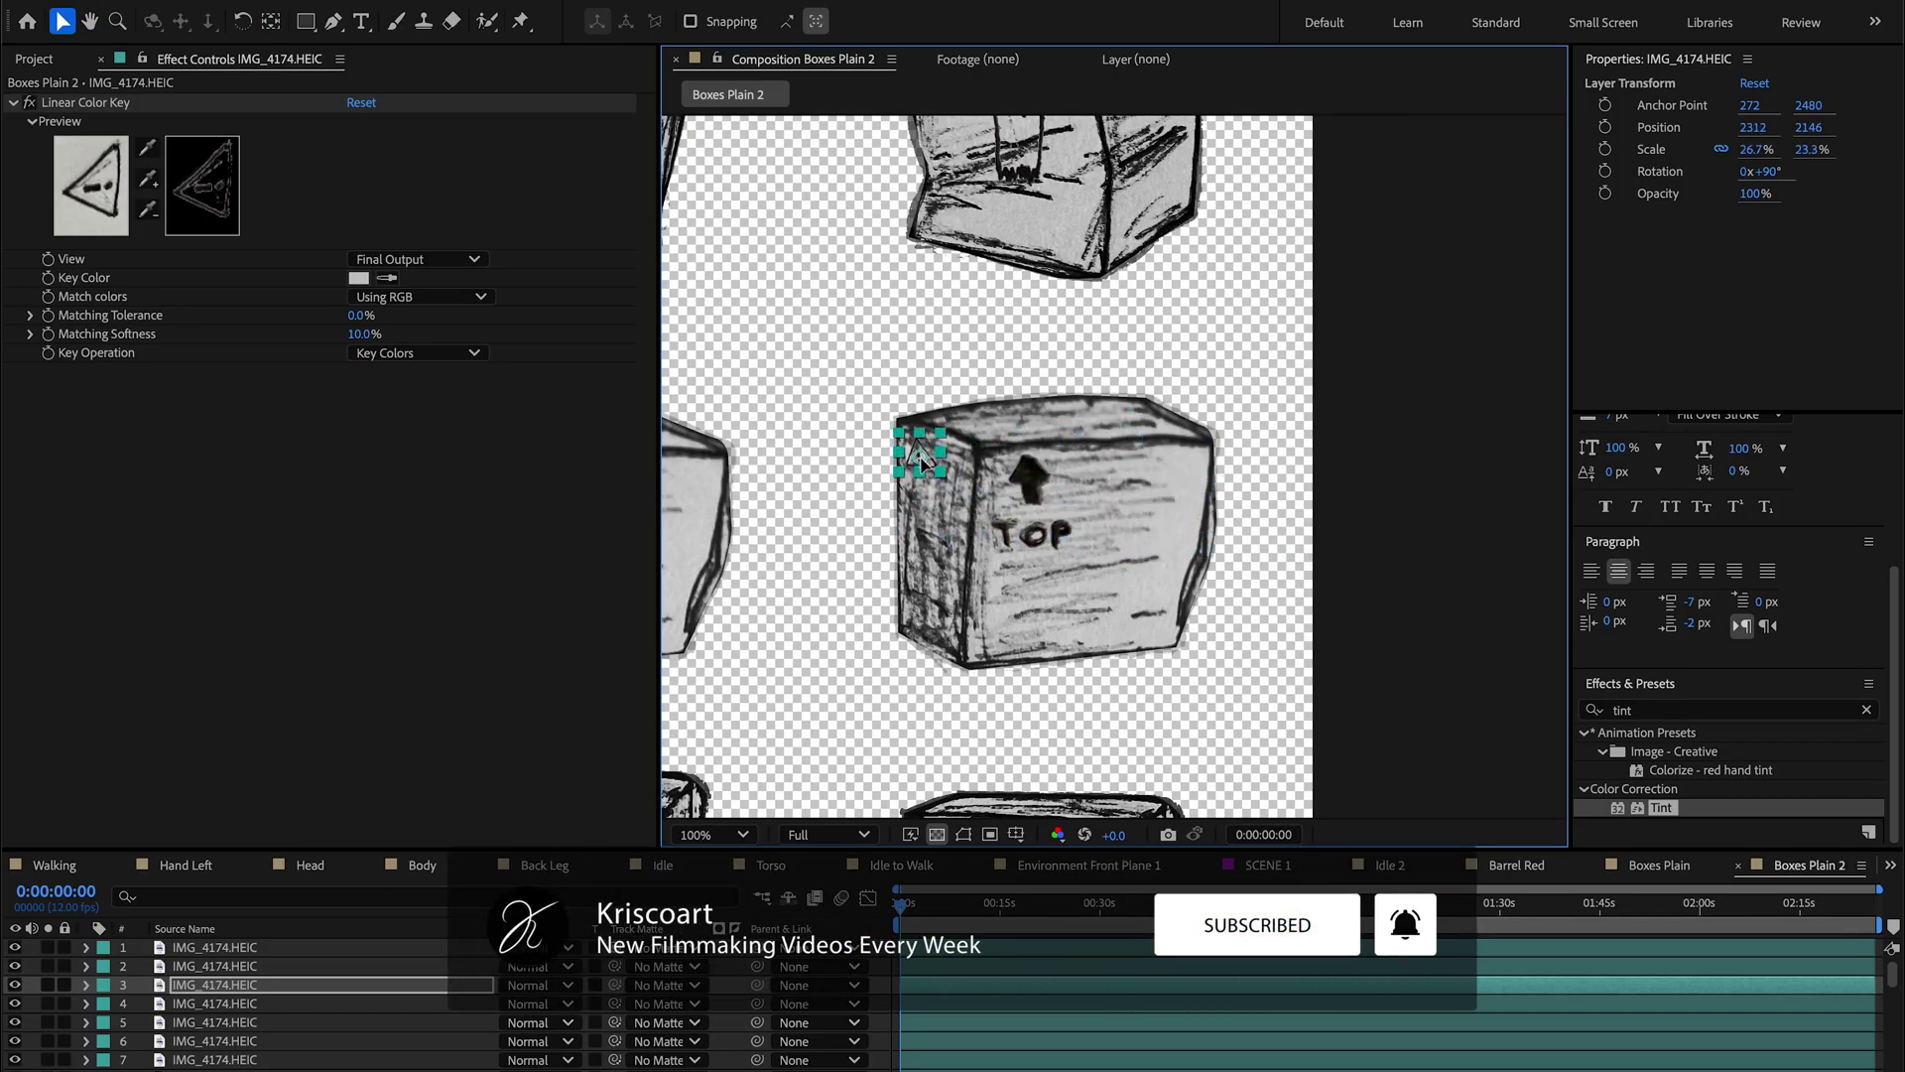
left_click(1030, 484)
Step: Move the AID lettering onto the front of the third row's left-hand box
scroll(1030, 484, "down", 1)
left_click_drag(1030, 484, 1310, 789)
left_click_drag(1058, 229, 787, 632)
Step: Place the FRAGILE lettering on the fourth row's left-hand box, recentre its anchor point and shrink it to fit the front
left_click(893, 238)
scroll(1079, 278, "down", 2)
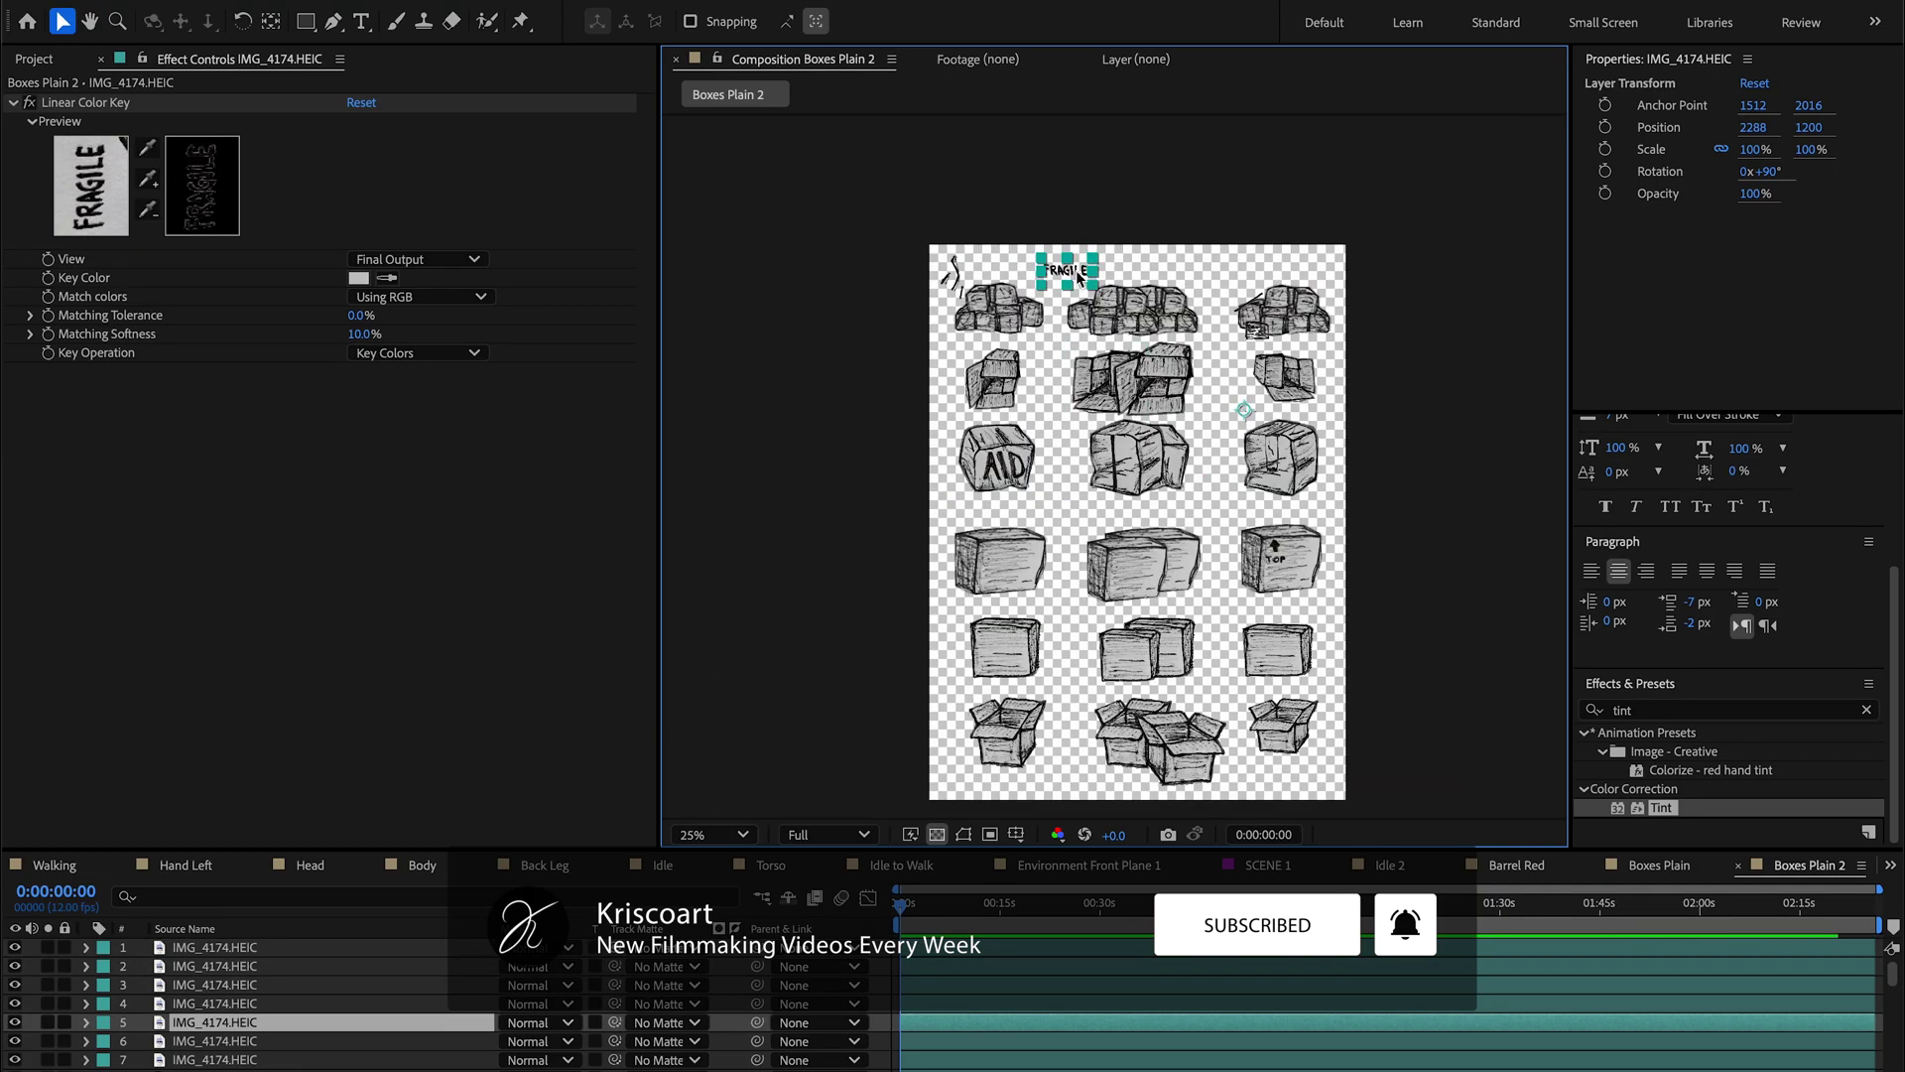
scroll(1016, 549, "up", 2)
scroll(958, 653, "down", 2)
key("y")
left_click_drag(1189, 687, 1013, 554)
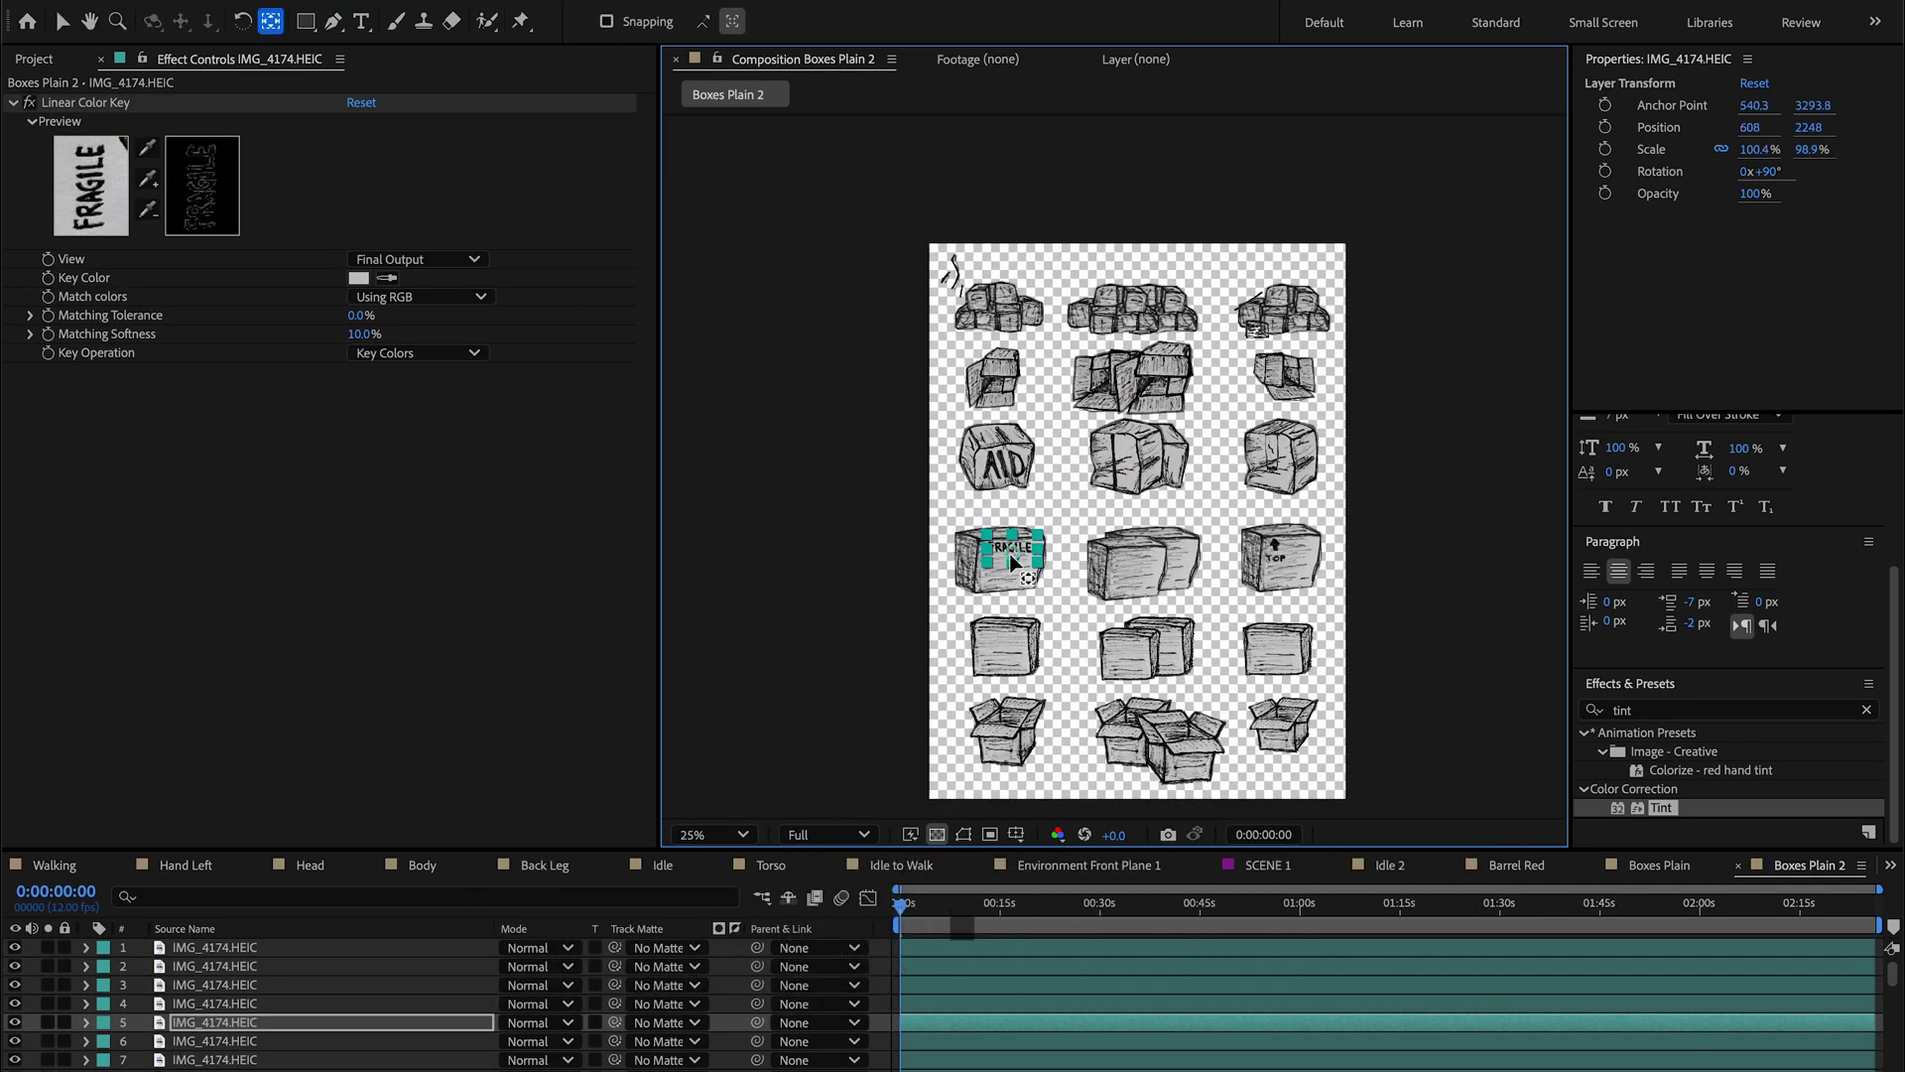
key("v")
scroll(1013, 556, "up", 3)
left_click_drag(1013, 433, 1025, 443)
scroll(1055, 486, "down", 4)
Step: Place a copy of the TOP arrow on the FRAGILE box, rotating it to 96° and shrinking it to fit the shaded side
left_click(782, 511)
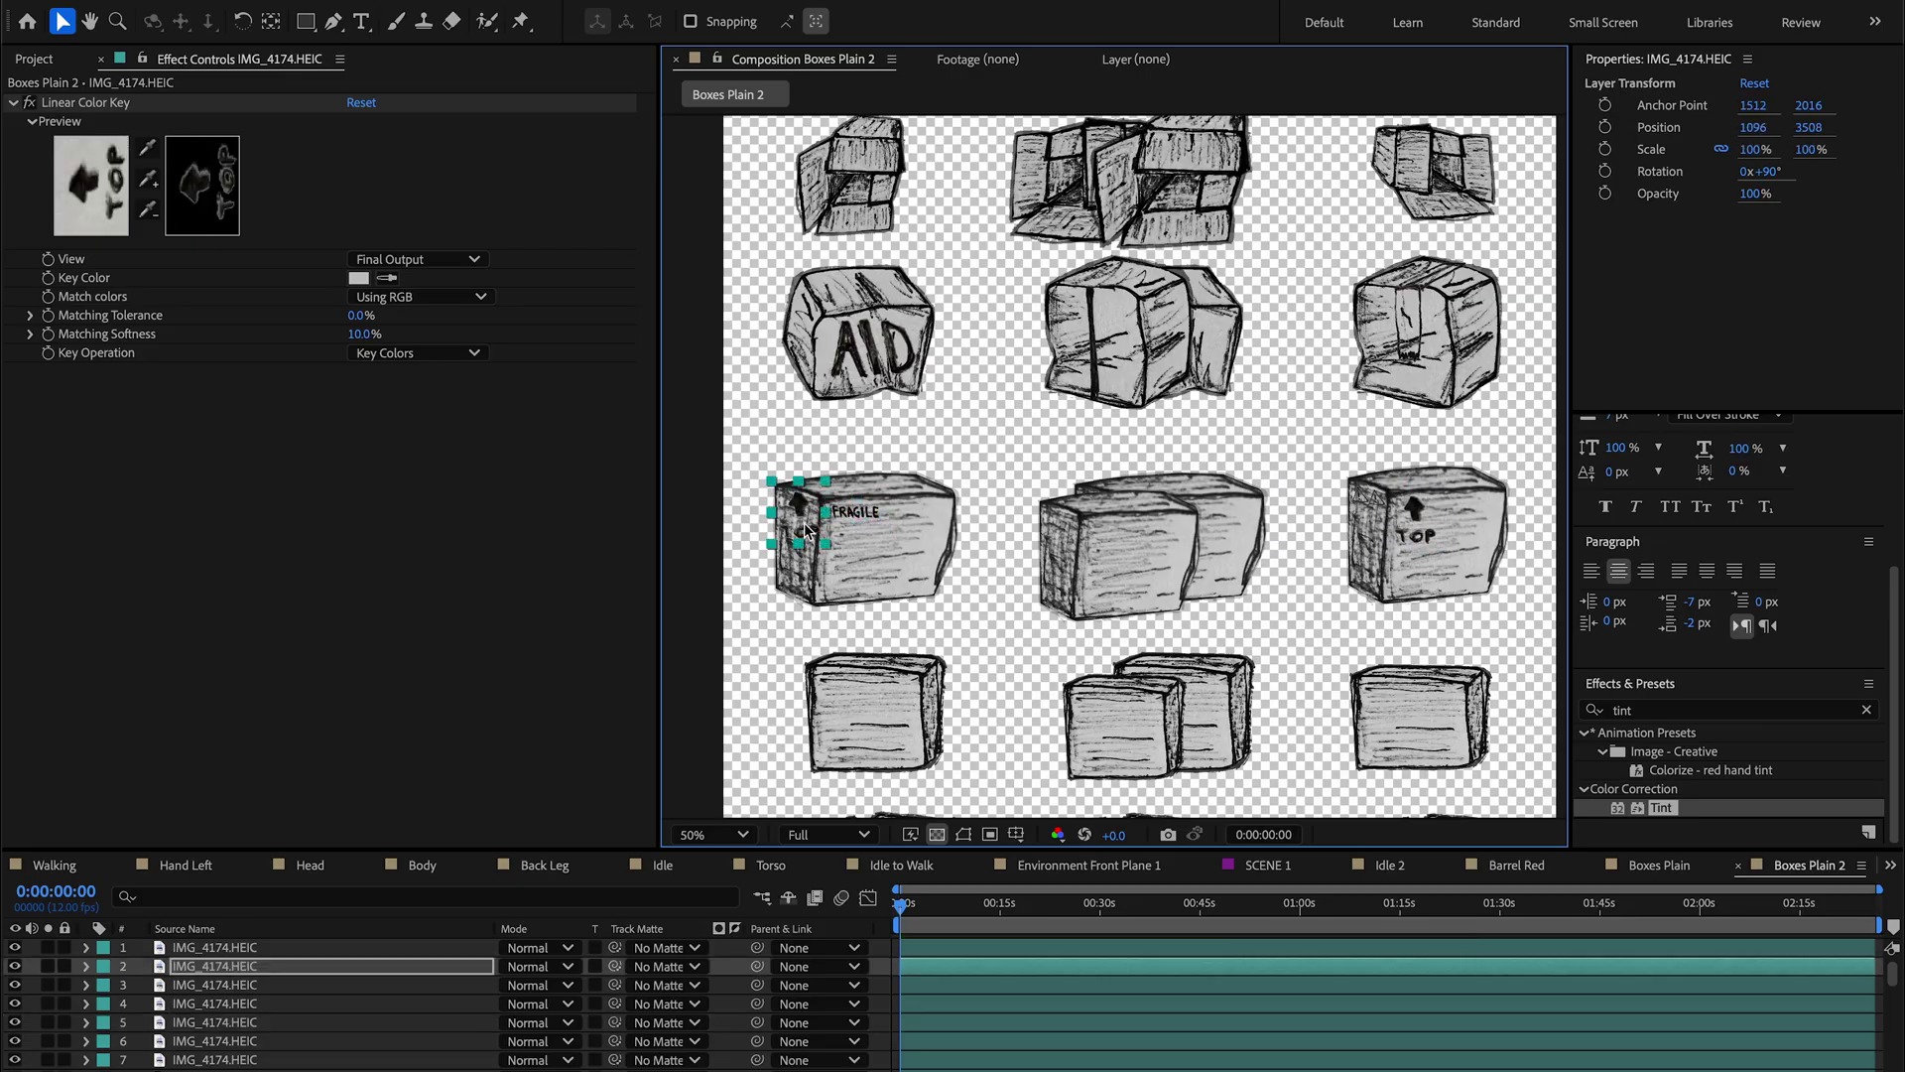
scroll(882, 548, "up", 4)
key("r")
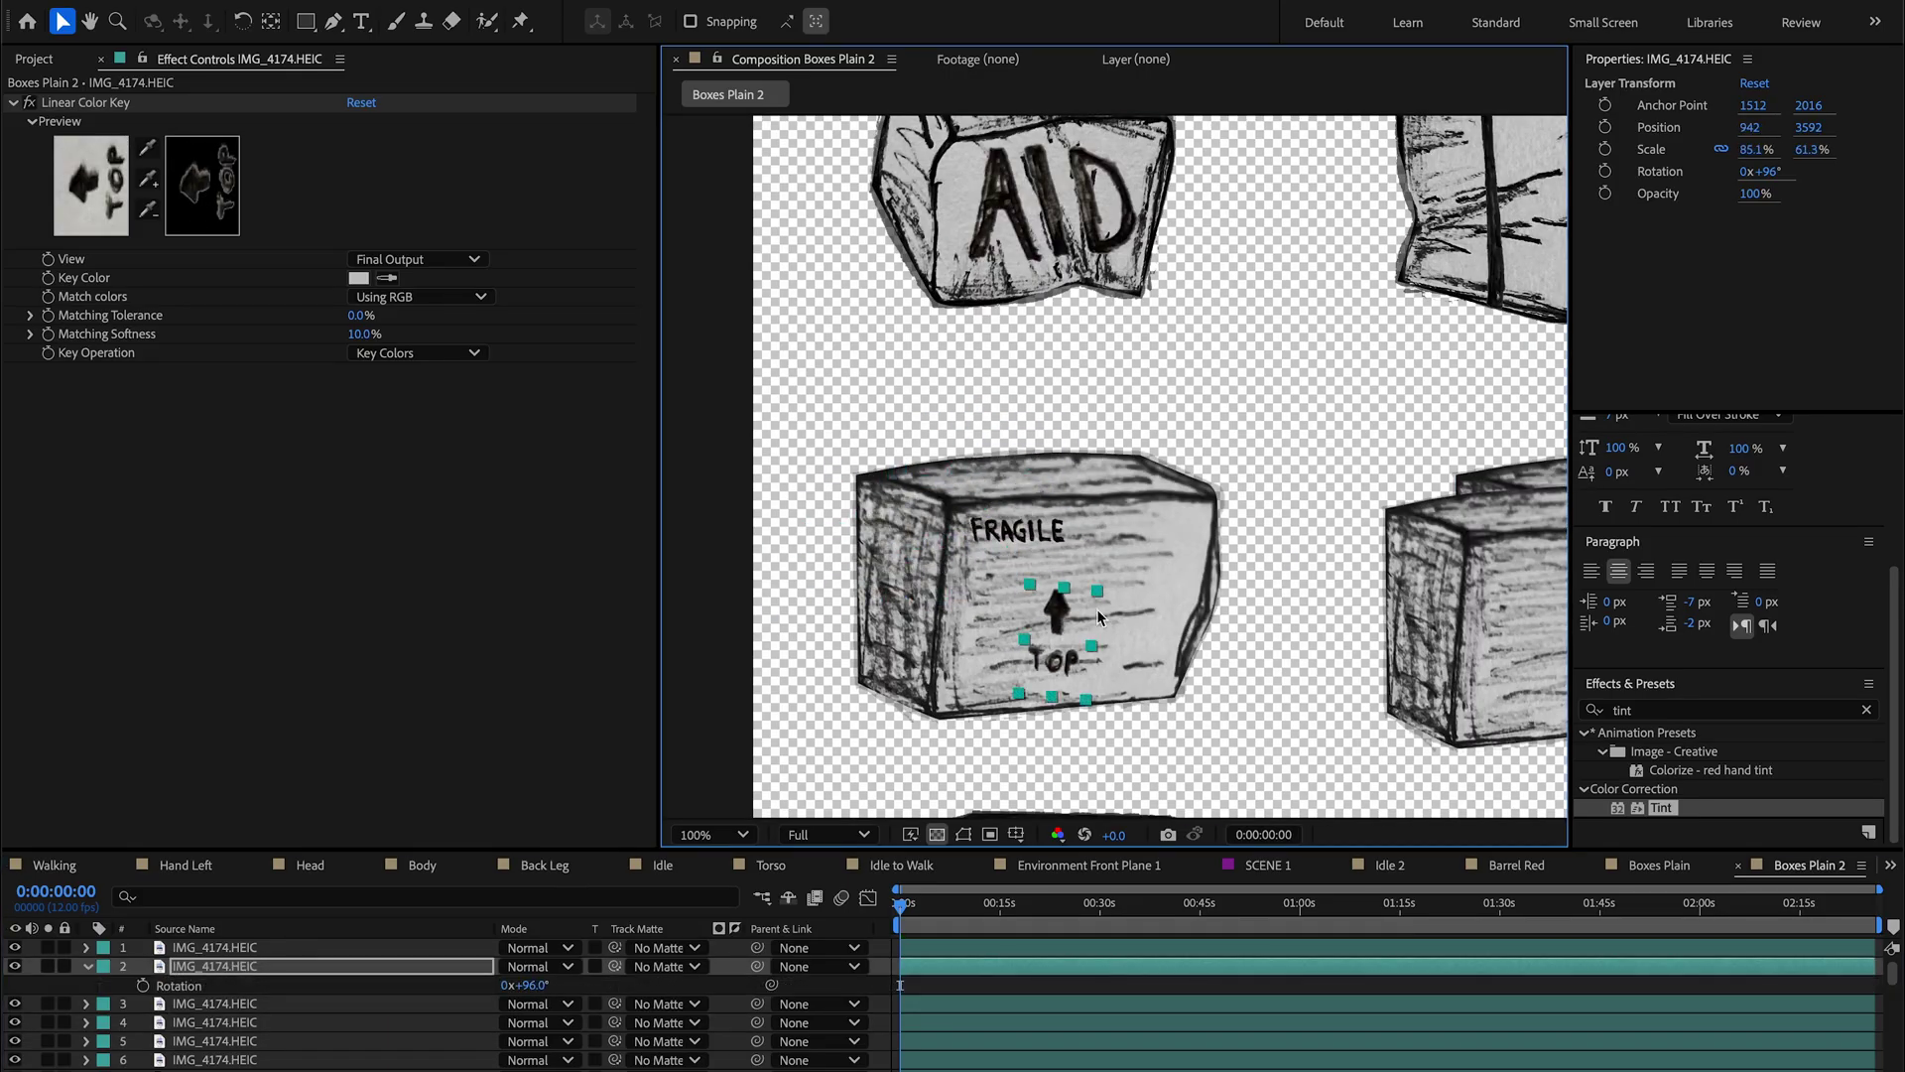
scroll(920, 558, "down", 4)
Step: Place the crack marks on the lower front of the third row's right-hand box at 67.4% by 52.9% scale and 0° rotation
scroll(1385, 541, "up", 2)
left_click(1385, 541)
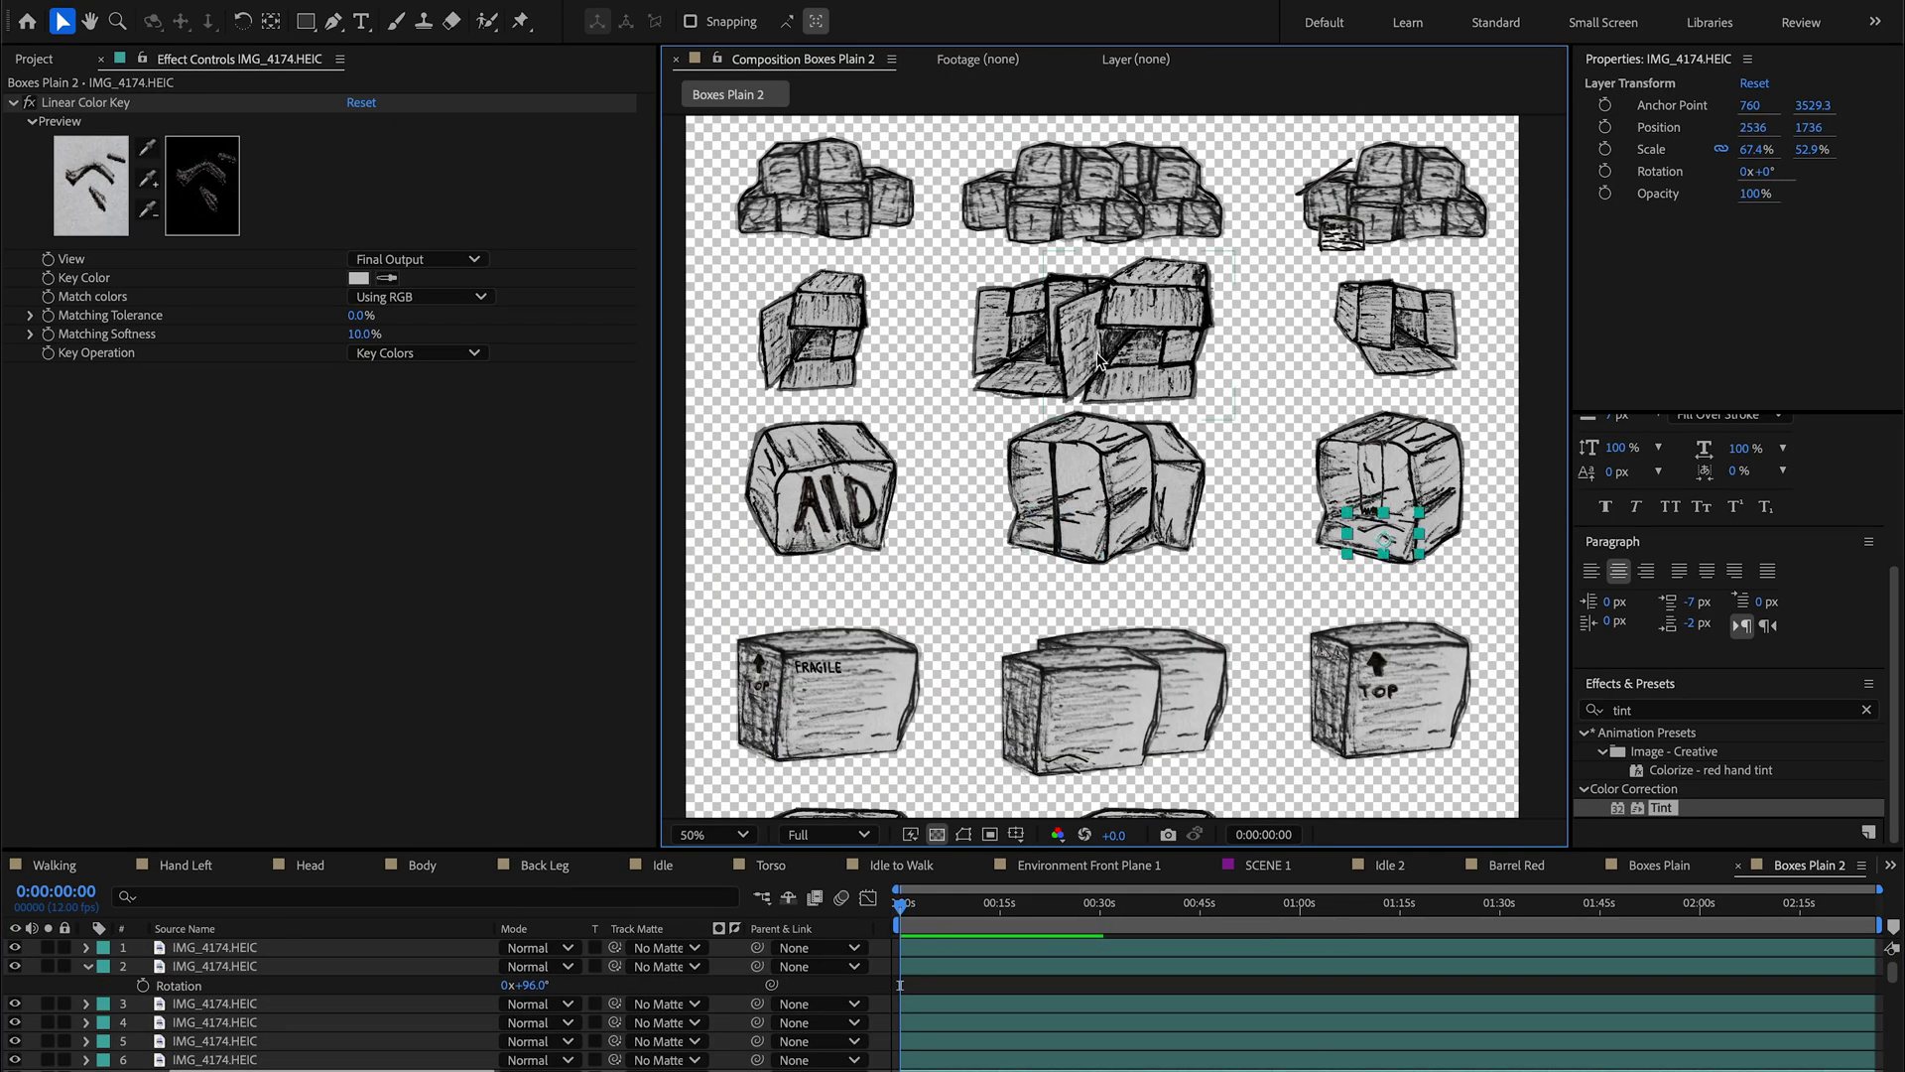
scroll(1097, 360, "down", 2)
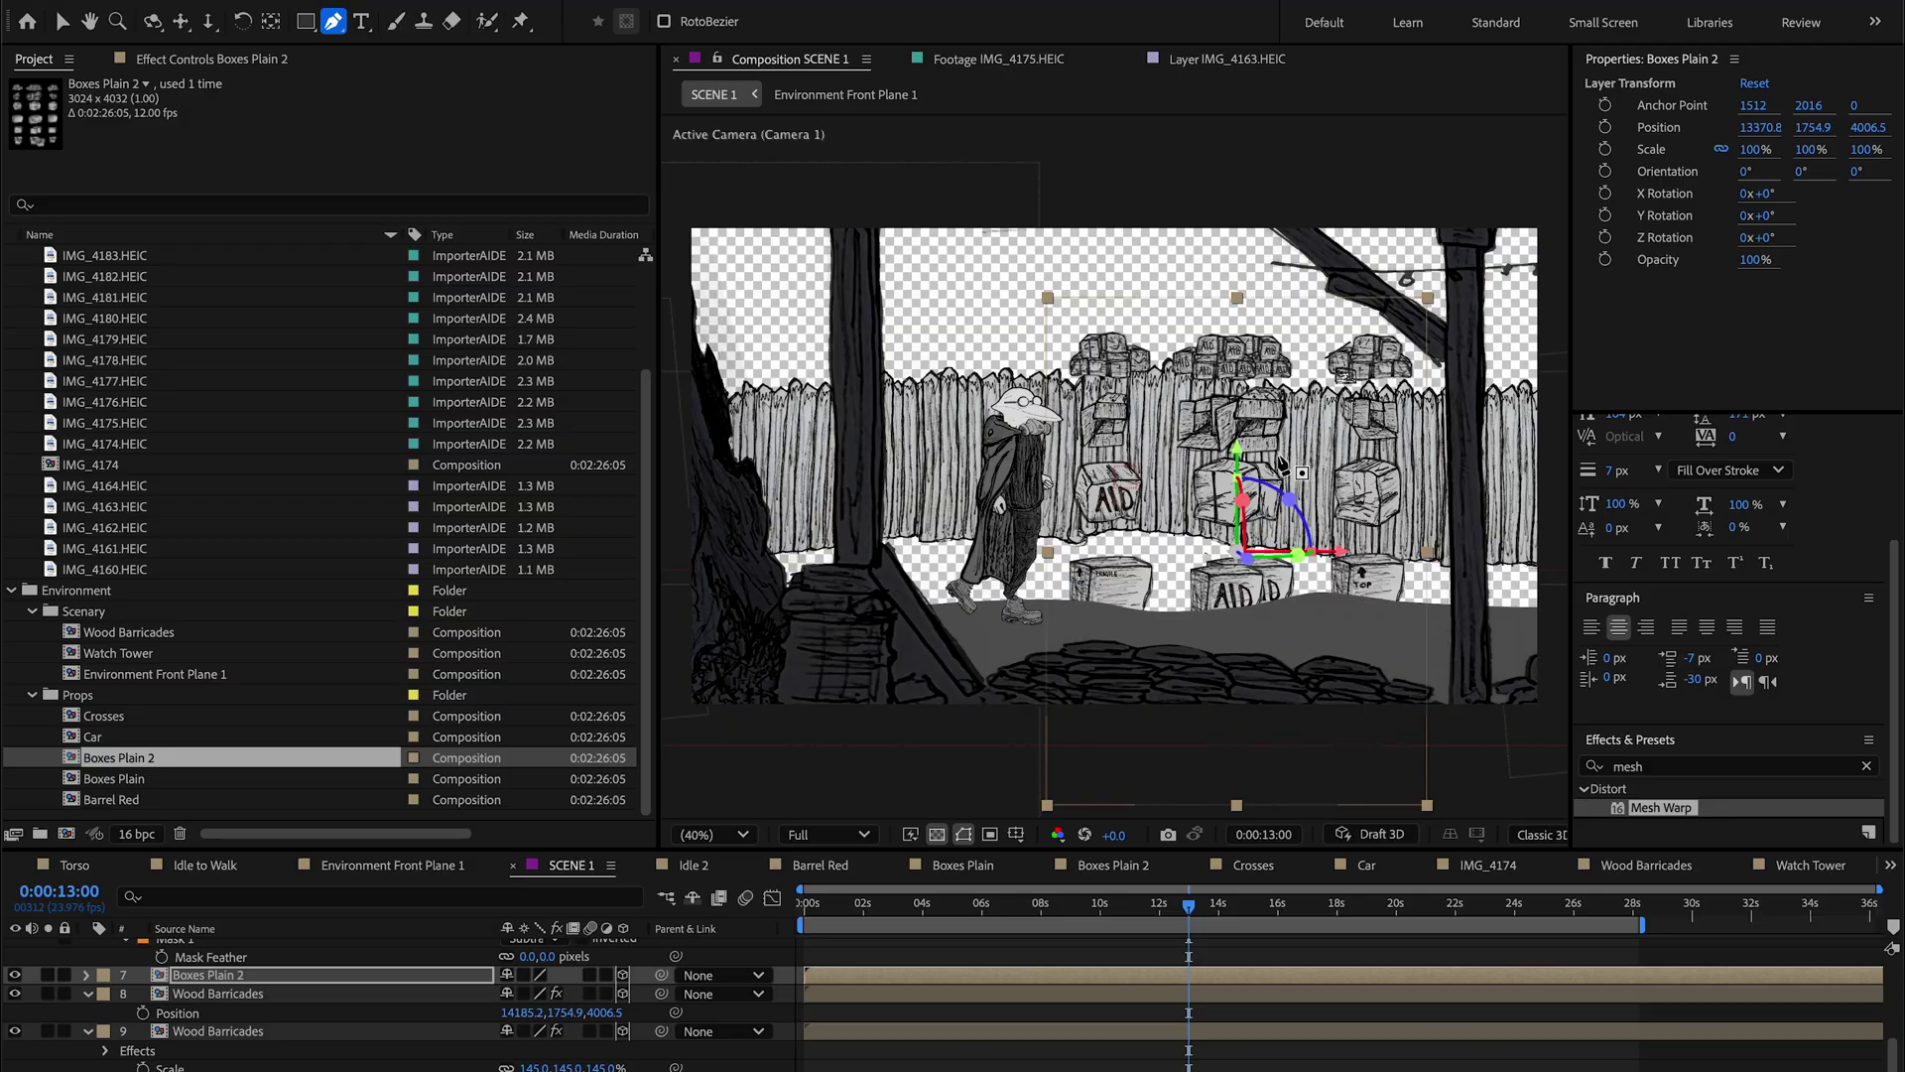
Step: Mask the cracked box pair in SCENE 1's Boxes Plain 2 layer, lower it to the ground and scale it down
scroll(1282, 463, "up", 2)
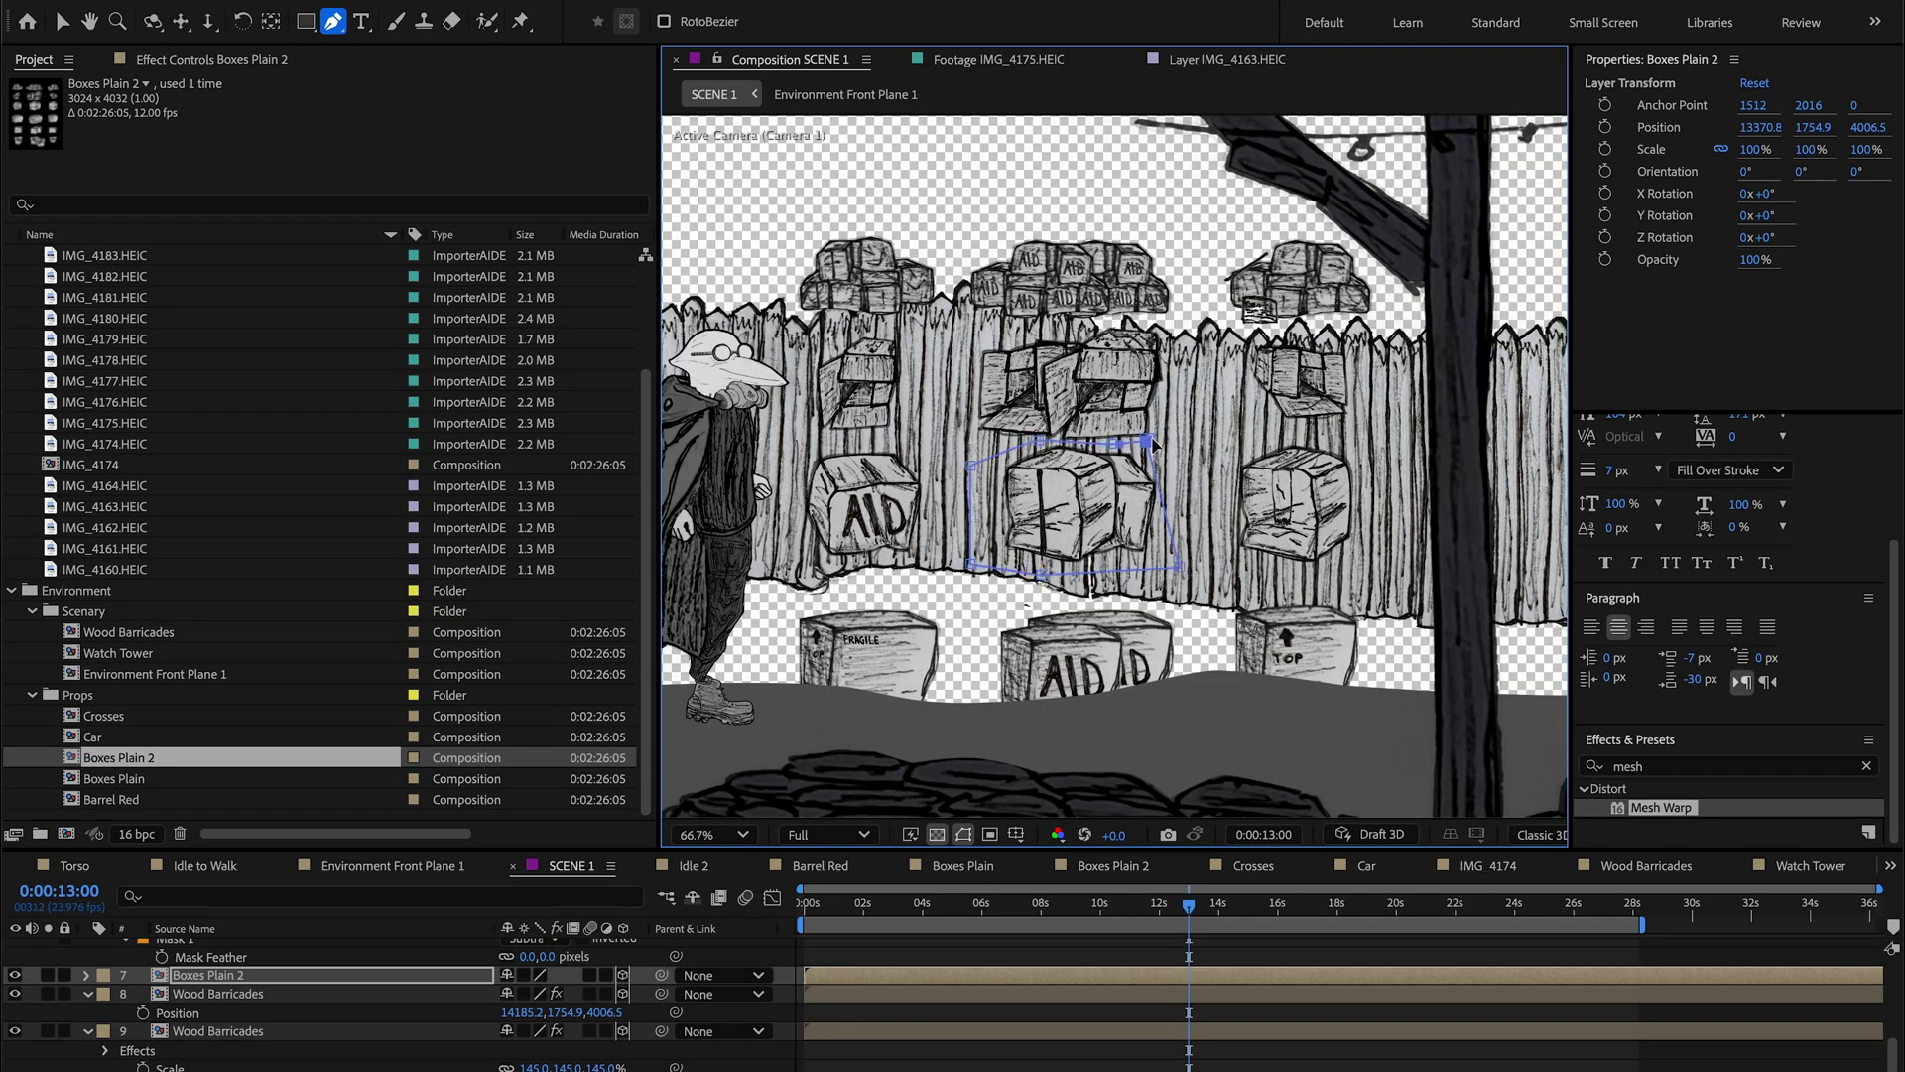
key("v")
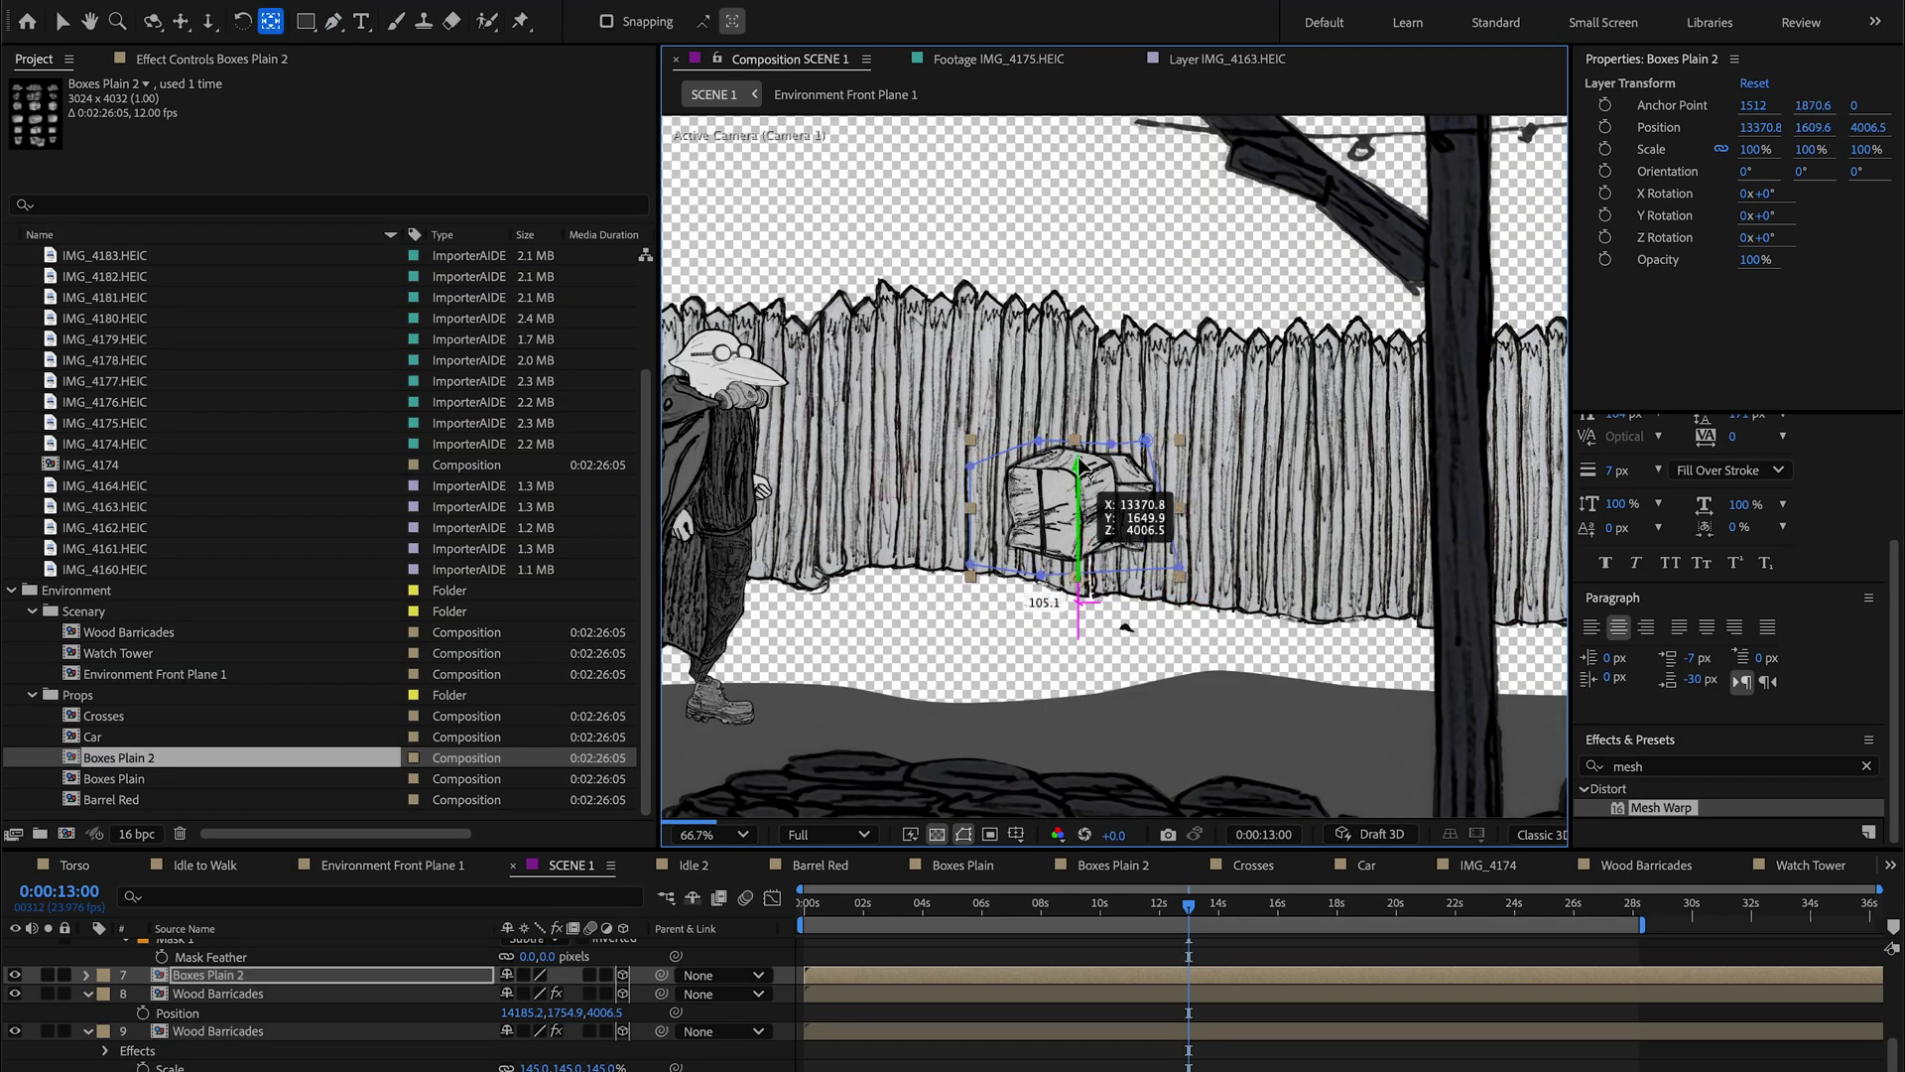
left_click_drag(1085, 417, 1127, 637)
key("s")
left_click_drag(599, 993, 574, 994)
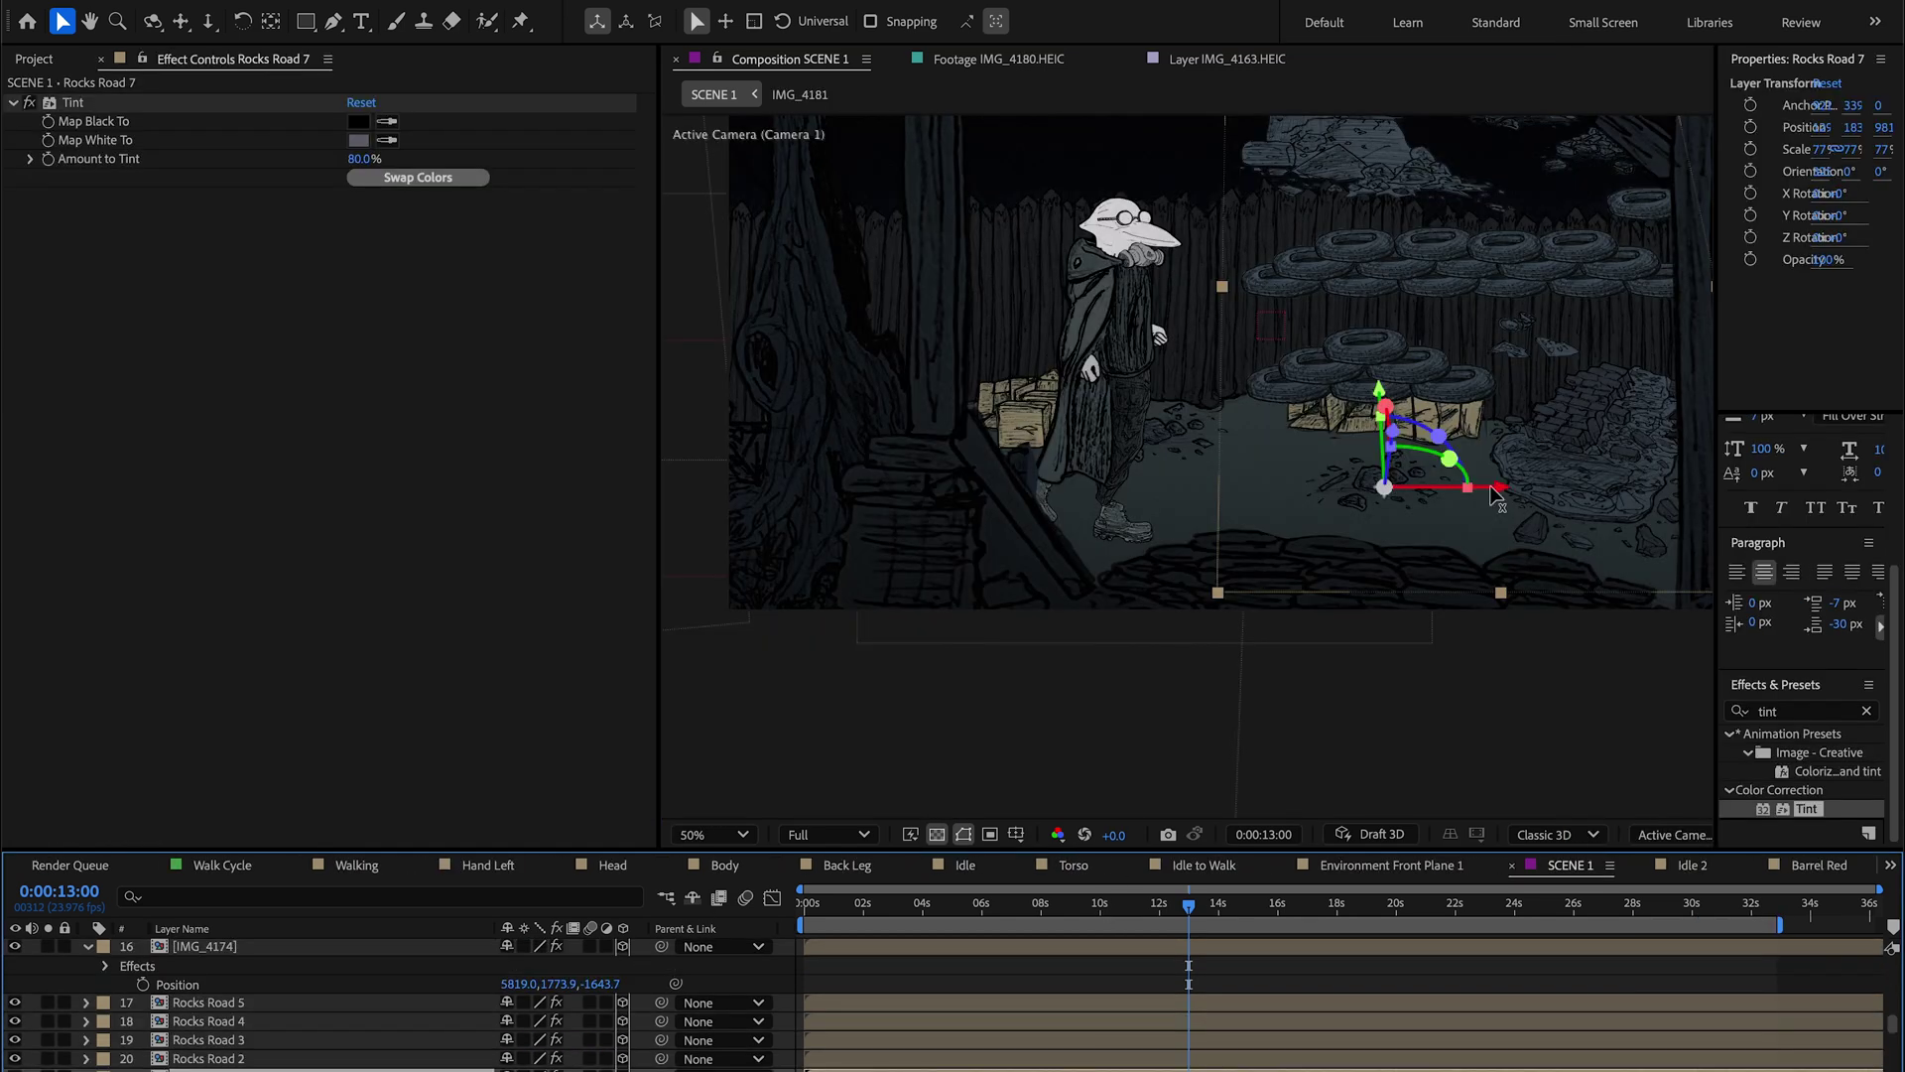
Step: Mask a small rubble pile on the Rocks Road 7 layer and move it down onto the ground near the boxes
left_click_drag(1280, 389, 1281, 652)
left_click(333, 22)
left_click(1551, 298)
left_click(1467, 334)
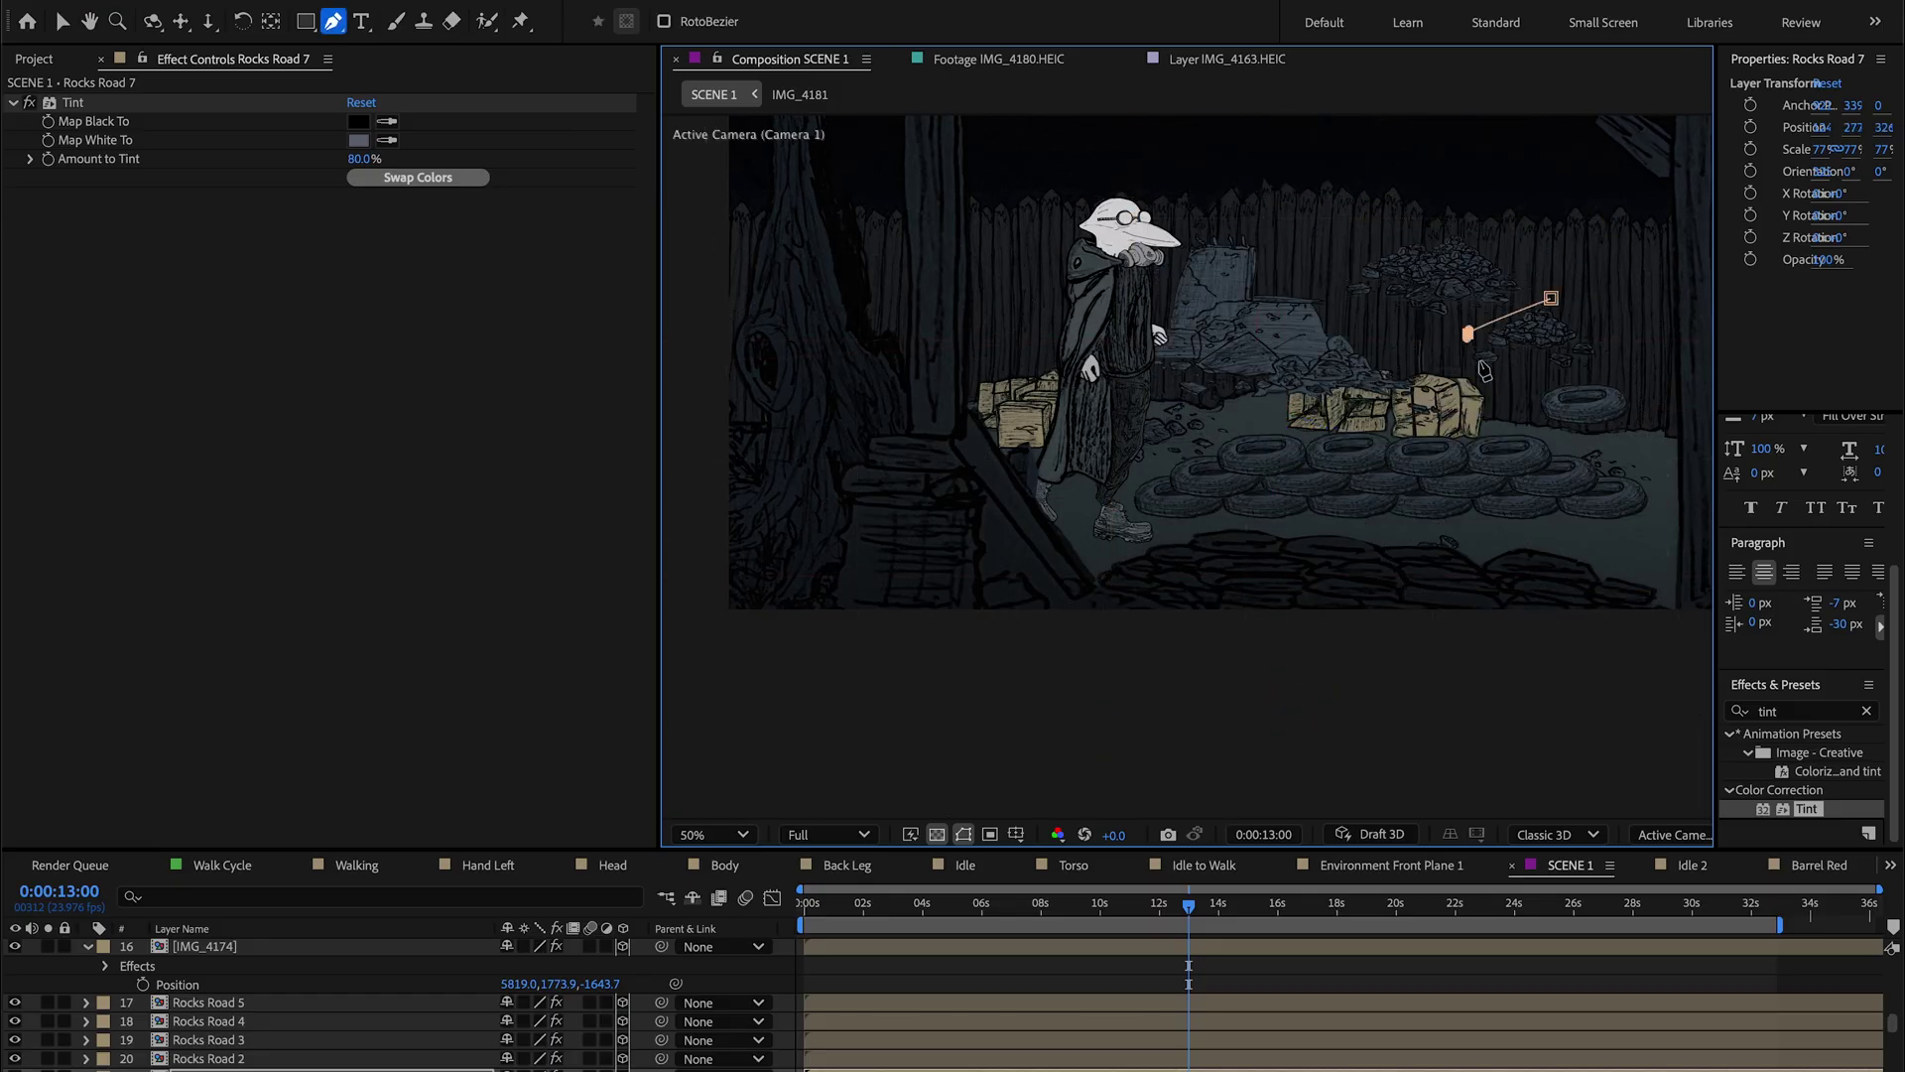
key("v")
key("comma")
key("comma")
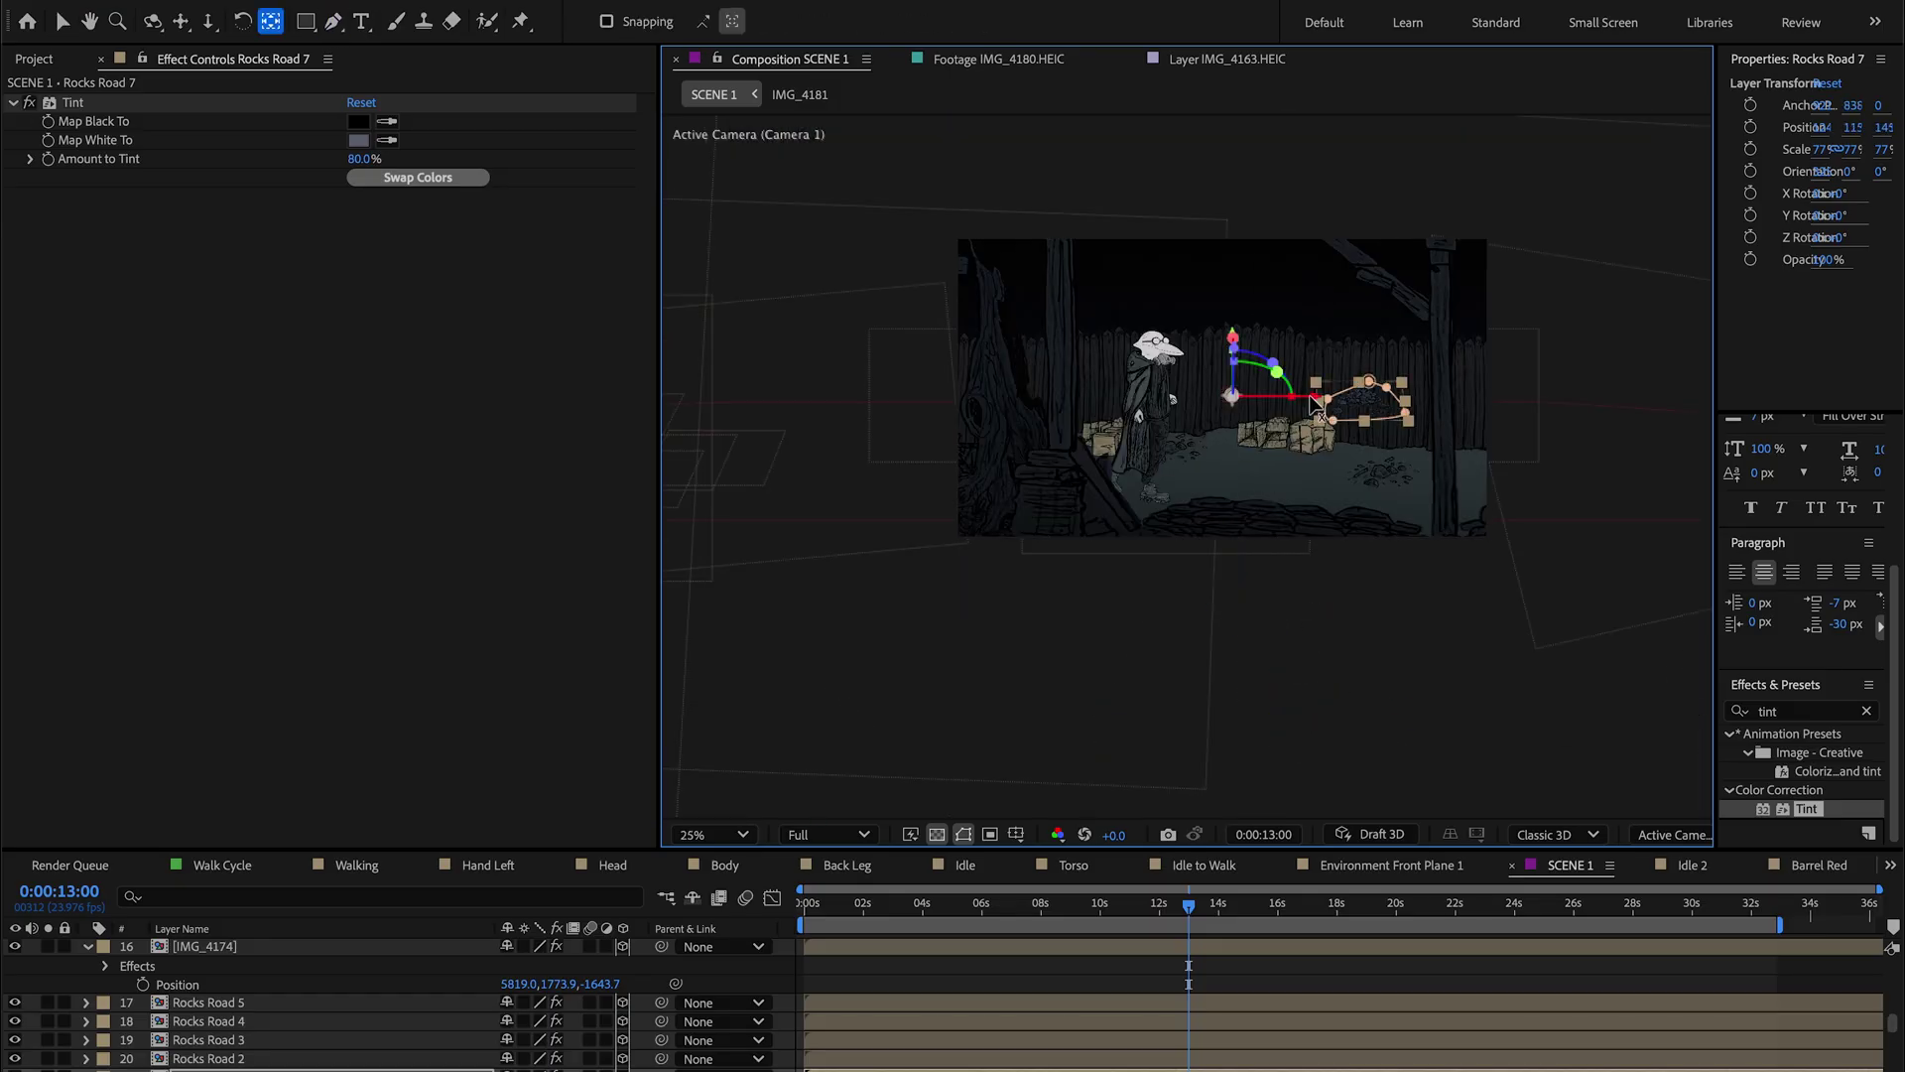
key("period")
key("period")
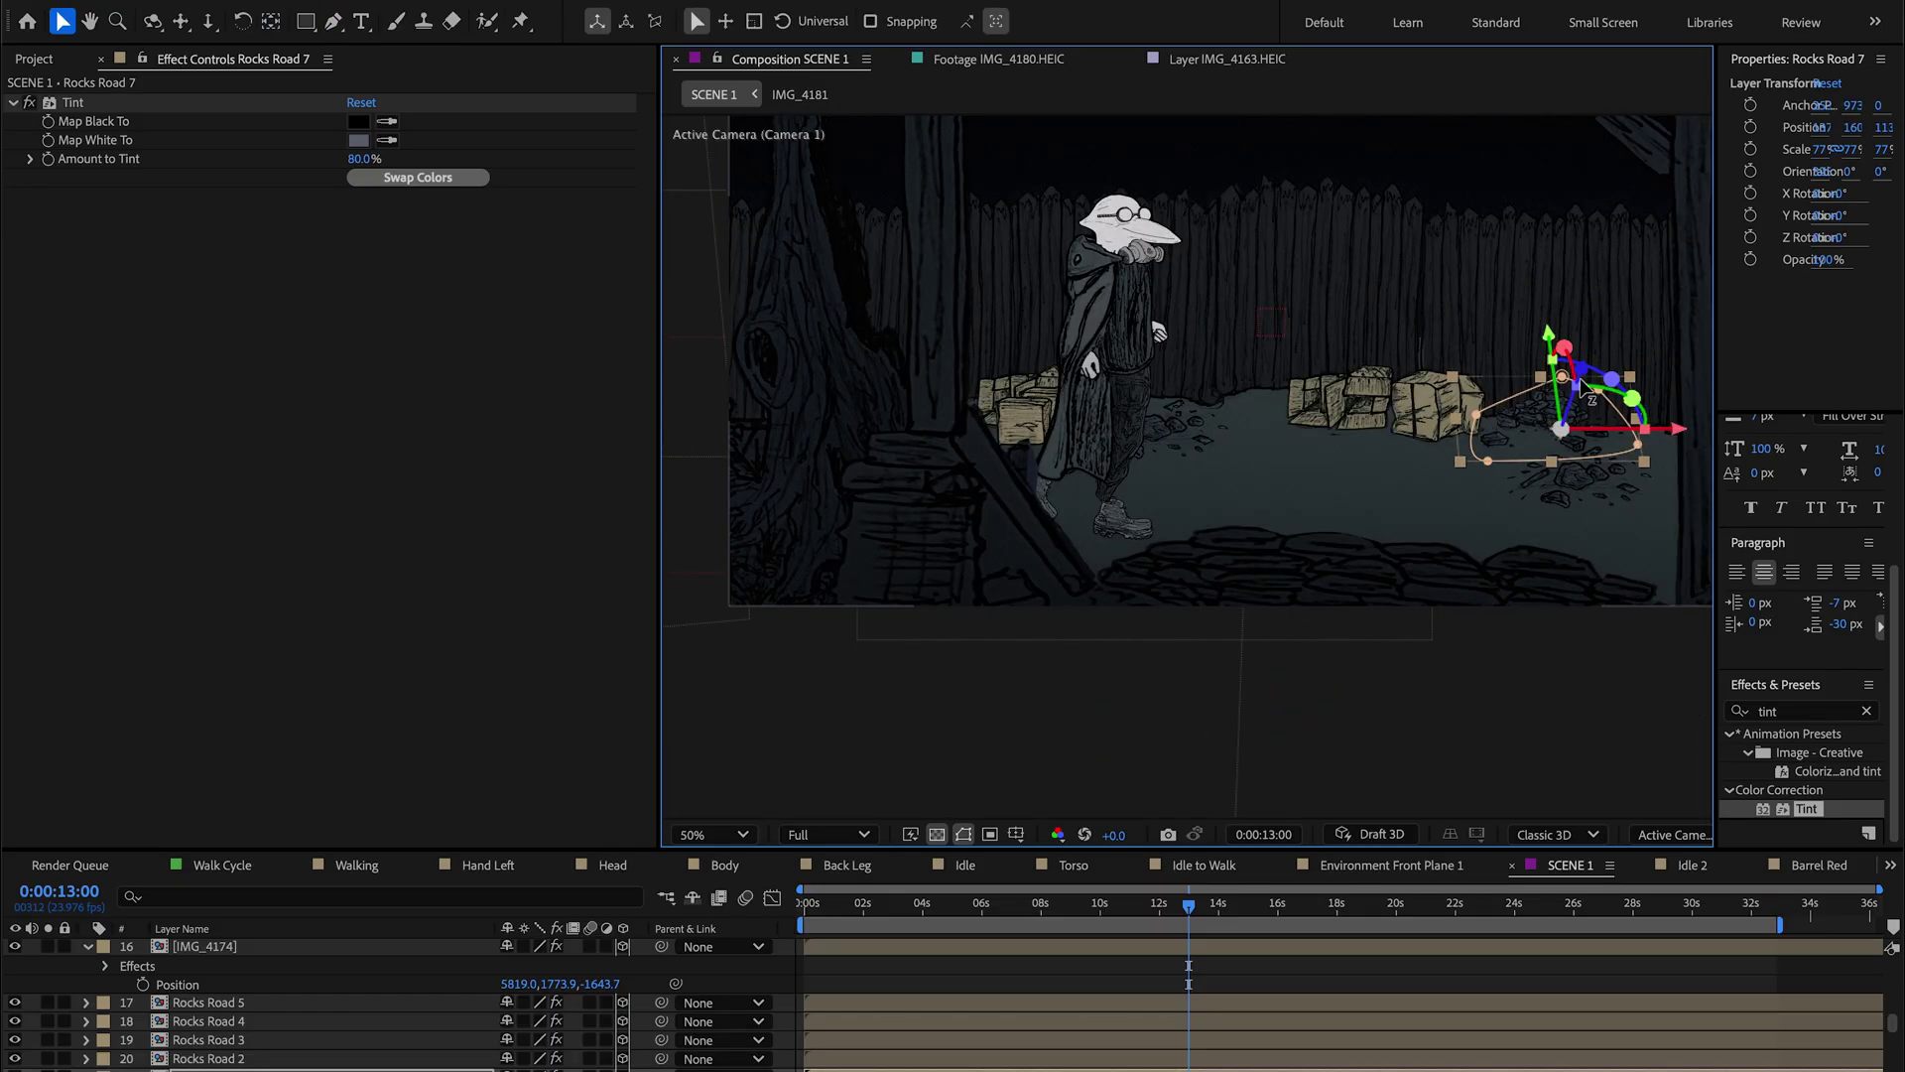
Step: Push the masked rubble pile back against the fence at 144% scale and place a copy of it between the box groups
left_click_drag(606, 1067, 1246, 1061)
left_click_drag(1429, 1058, 1509, 1038)
left_click_drag(1615, 404, 1658, 407)
left_click_drag(541, 1068, 585, 1068)
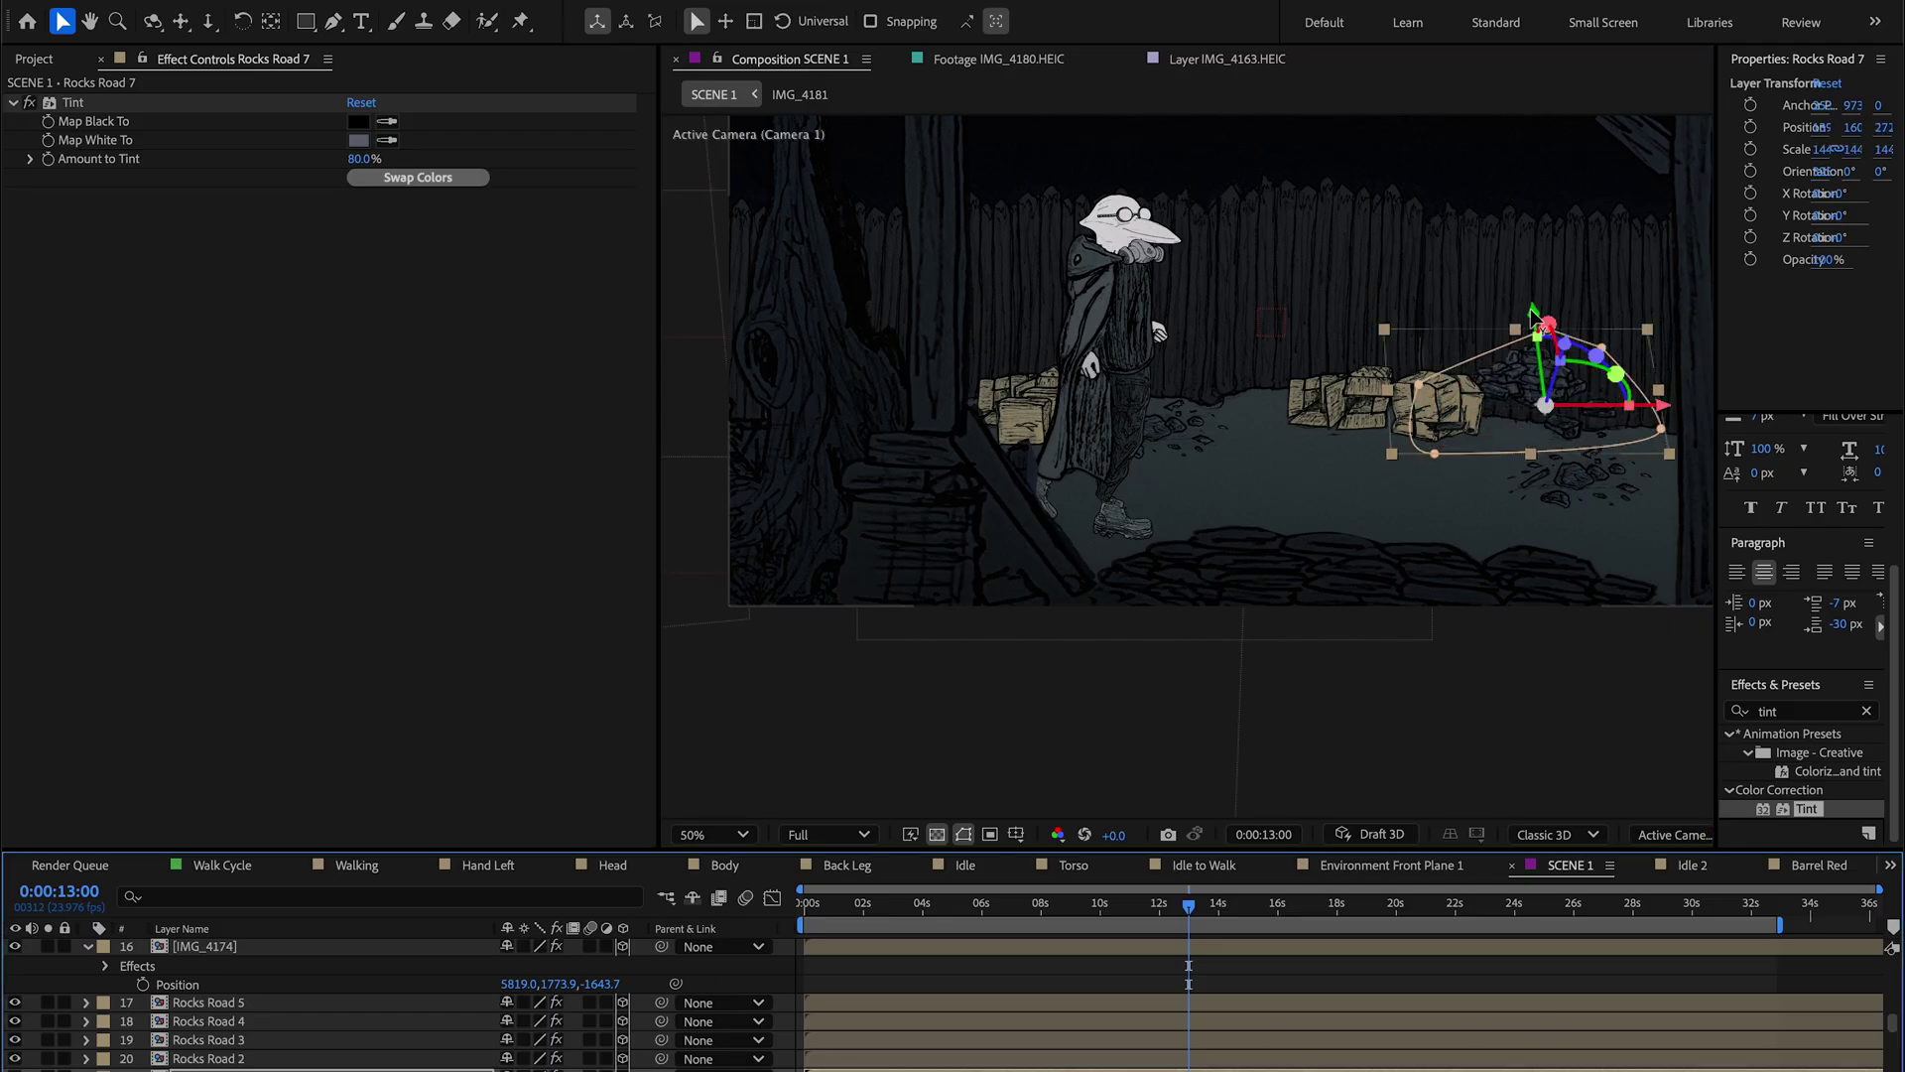
left_click_drag(1533, 316, 1372, 437)
left_click(782, 990)
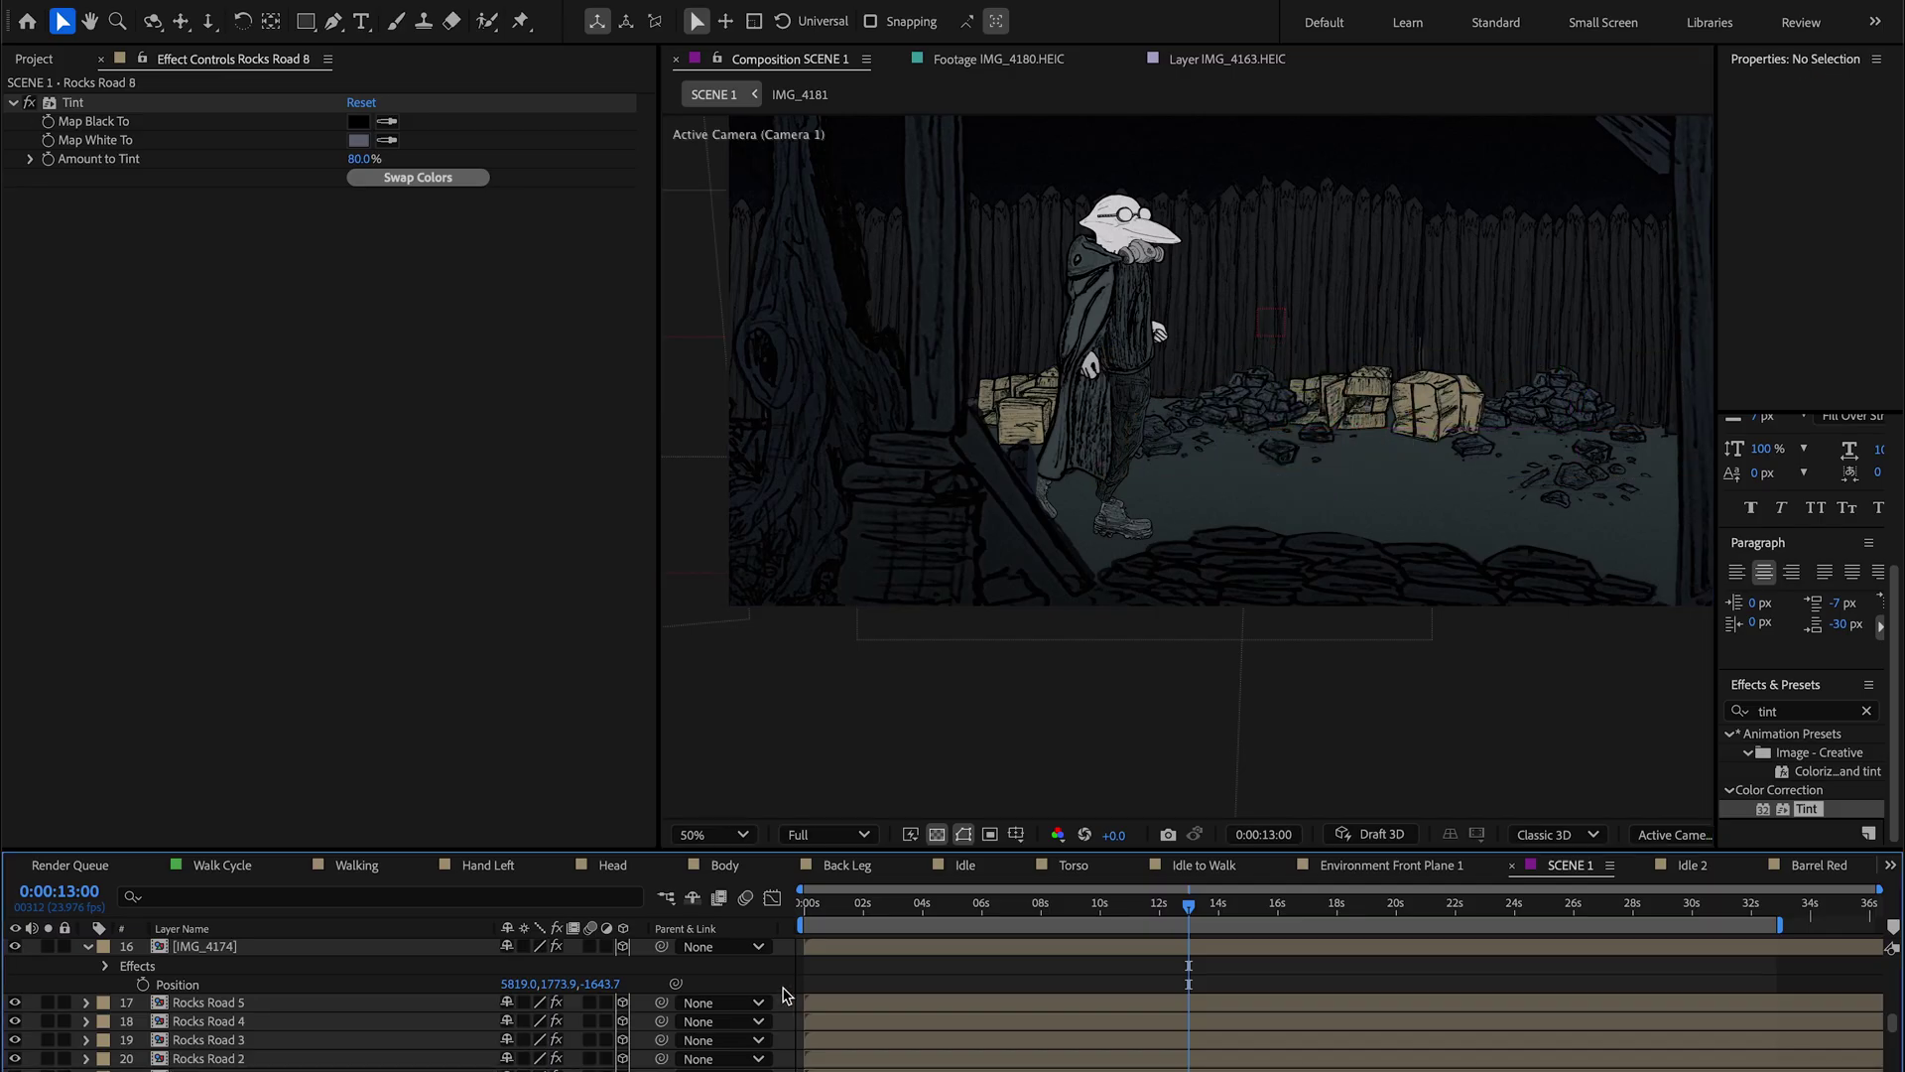
scroll(782, 995, "up", 6)
scroll(234, 1020, "down", 2)
left_click(234, 1020)
scroll(247, 1050, "down", 7)
scroll(247, 1051, "down", 5)
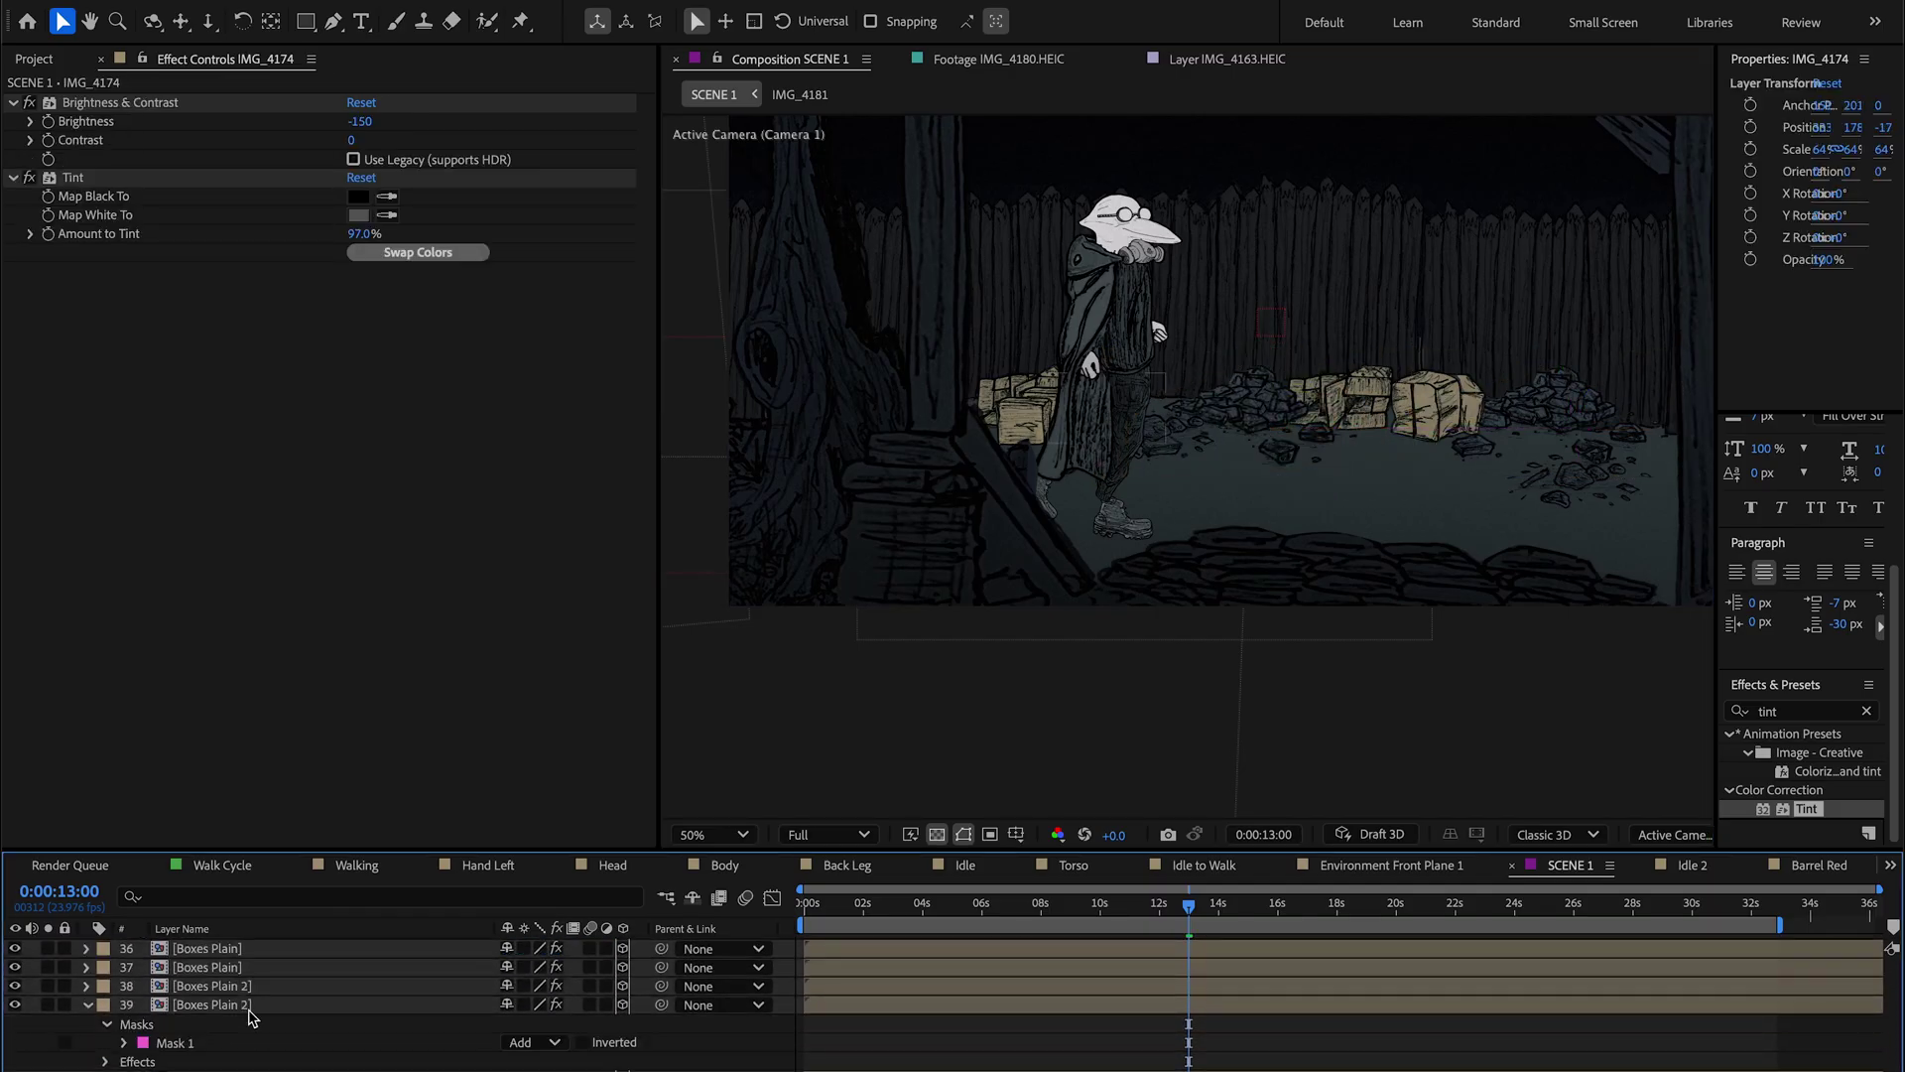
left_click(251, 1006)
left_click(358, 140)
left_click_drag(950, 411, 950, 654)
left_click(1169, 731)
Step: Set the Tint's Map White To colour of the Boxes Plain 2 group beside the central rubble pile to 706B5D
left_click(1335, 402)
left_click(358, 140)
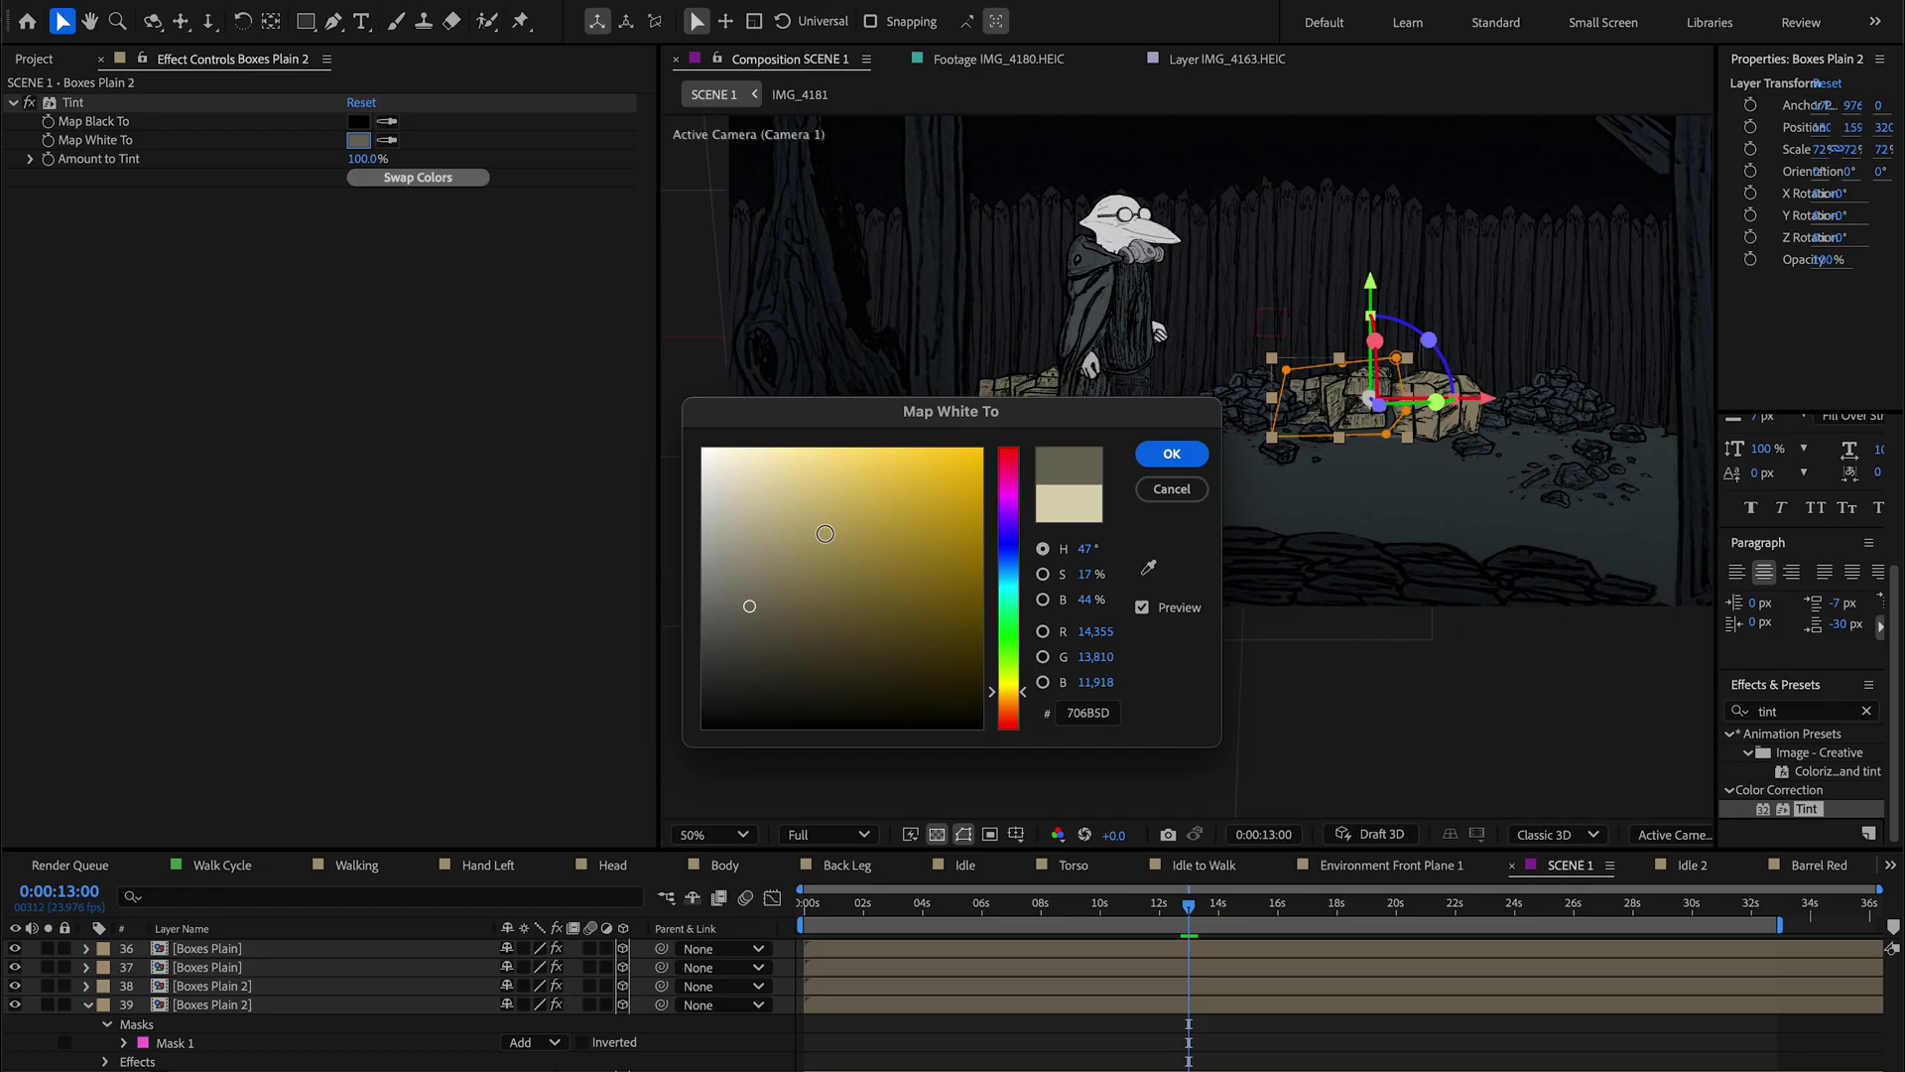
left_click(1171, 455)
left_click(359, 139)
key("Escape")
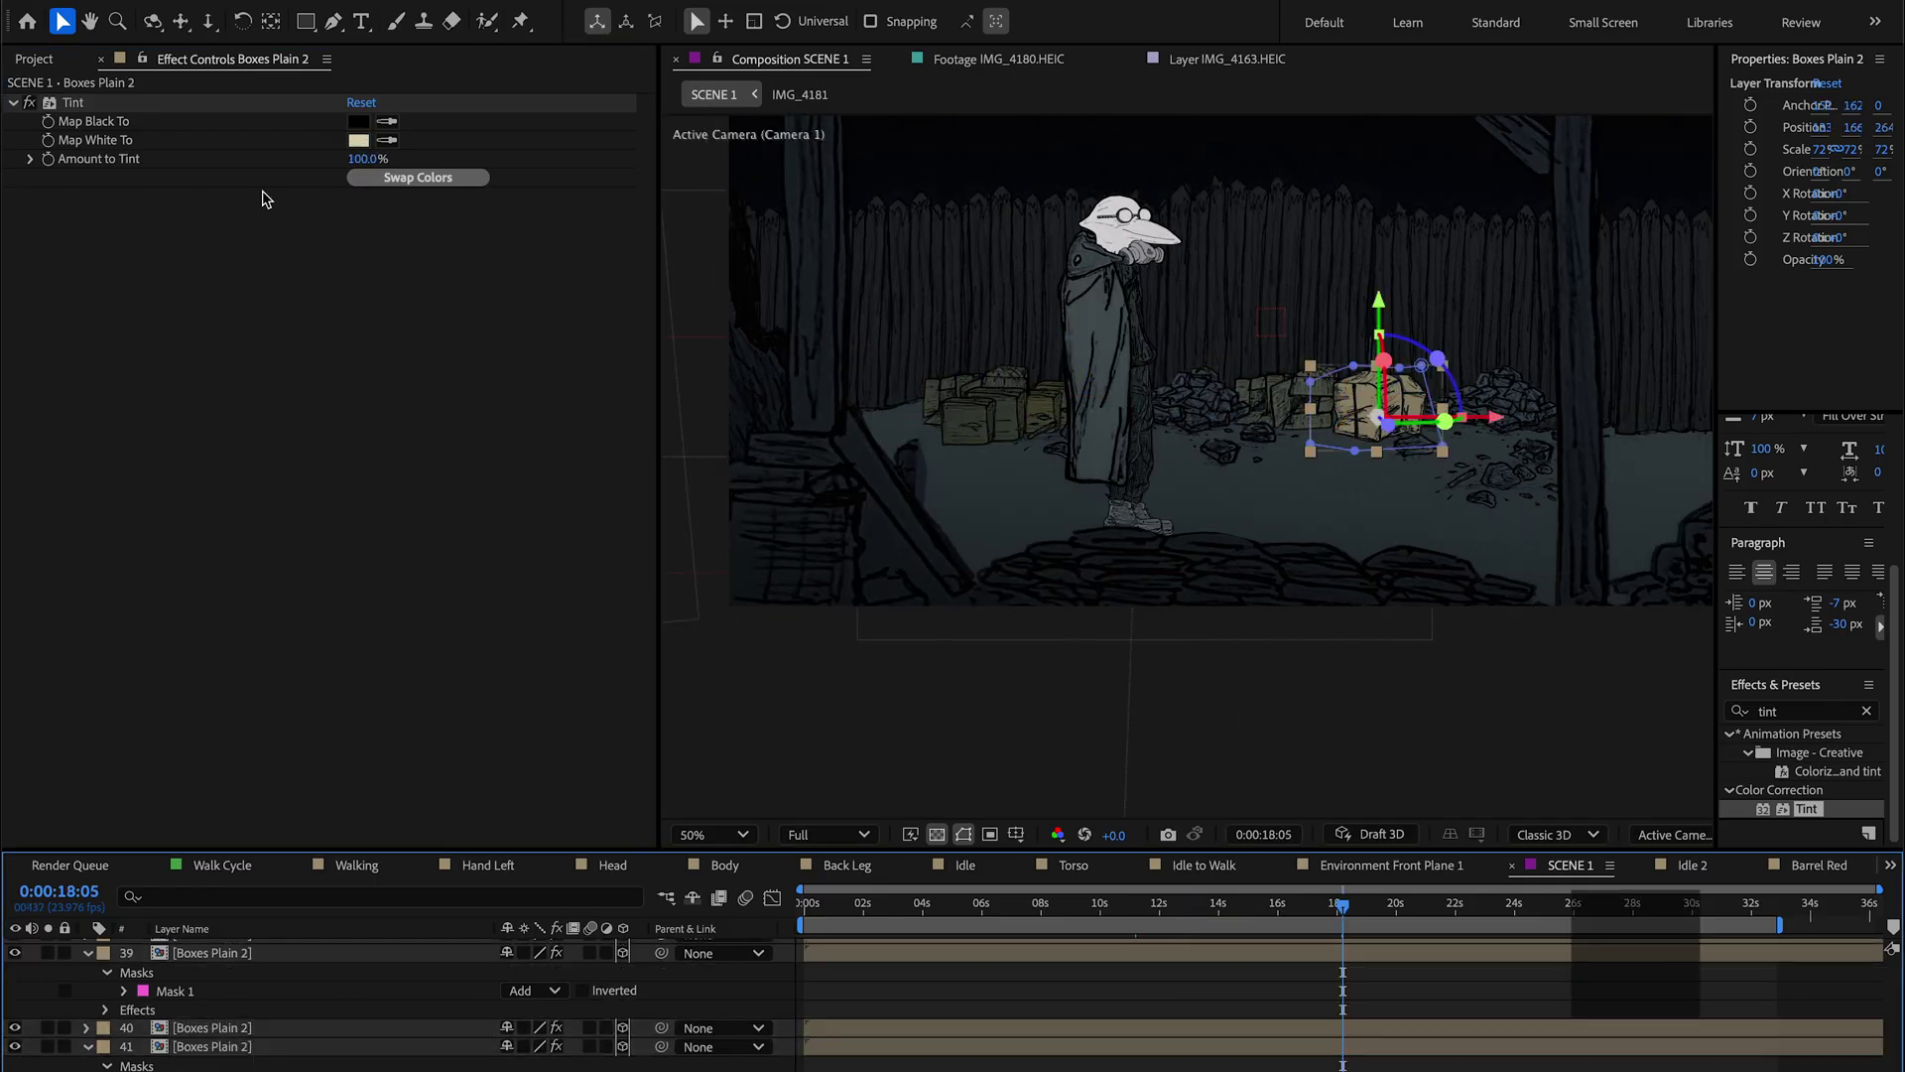
Step: Set the Tint's Map White To colour of the other Boxes Plain 2 group to 928C74
left_click(358, 140)
left_click(750, 592)
left_click(759, 566)
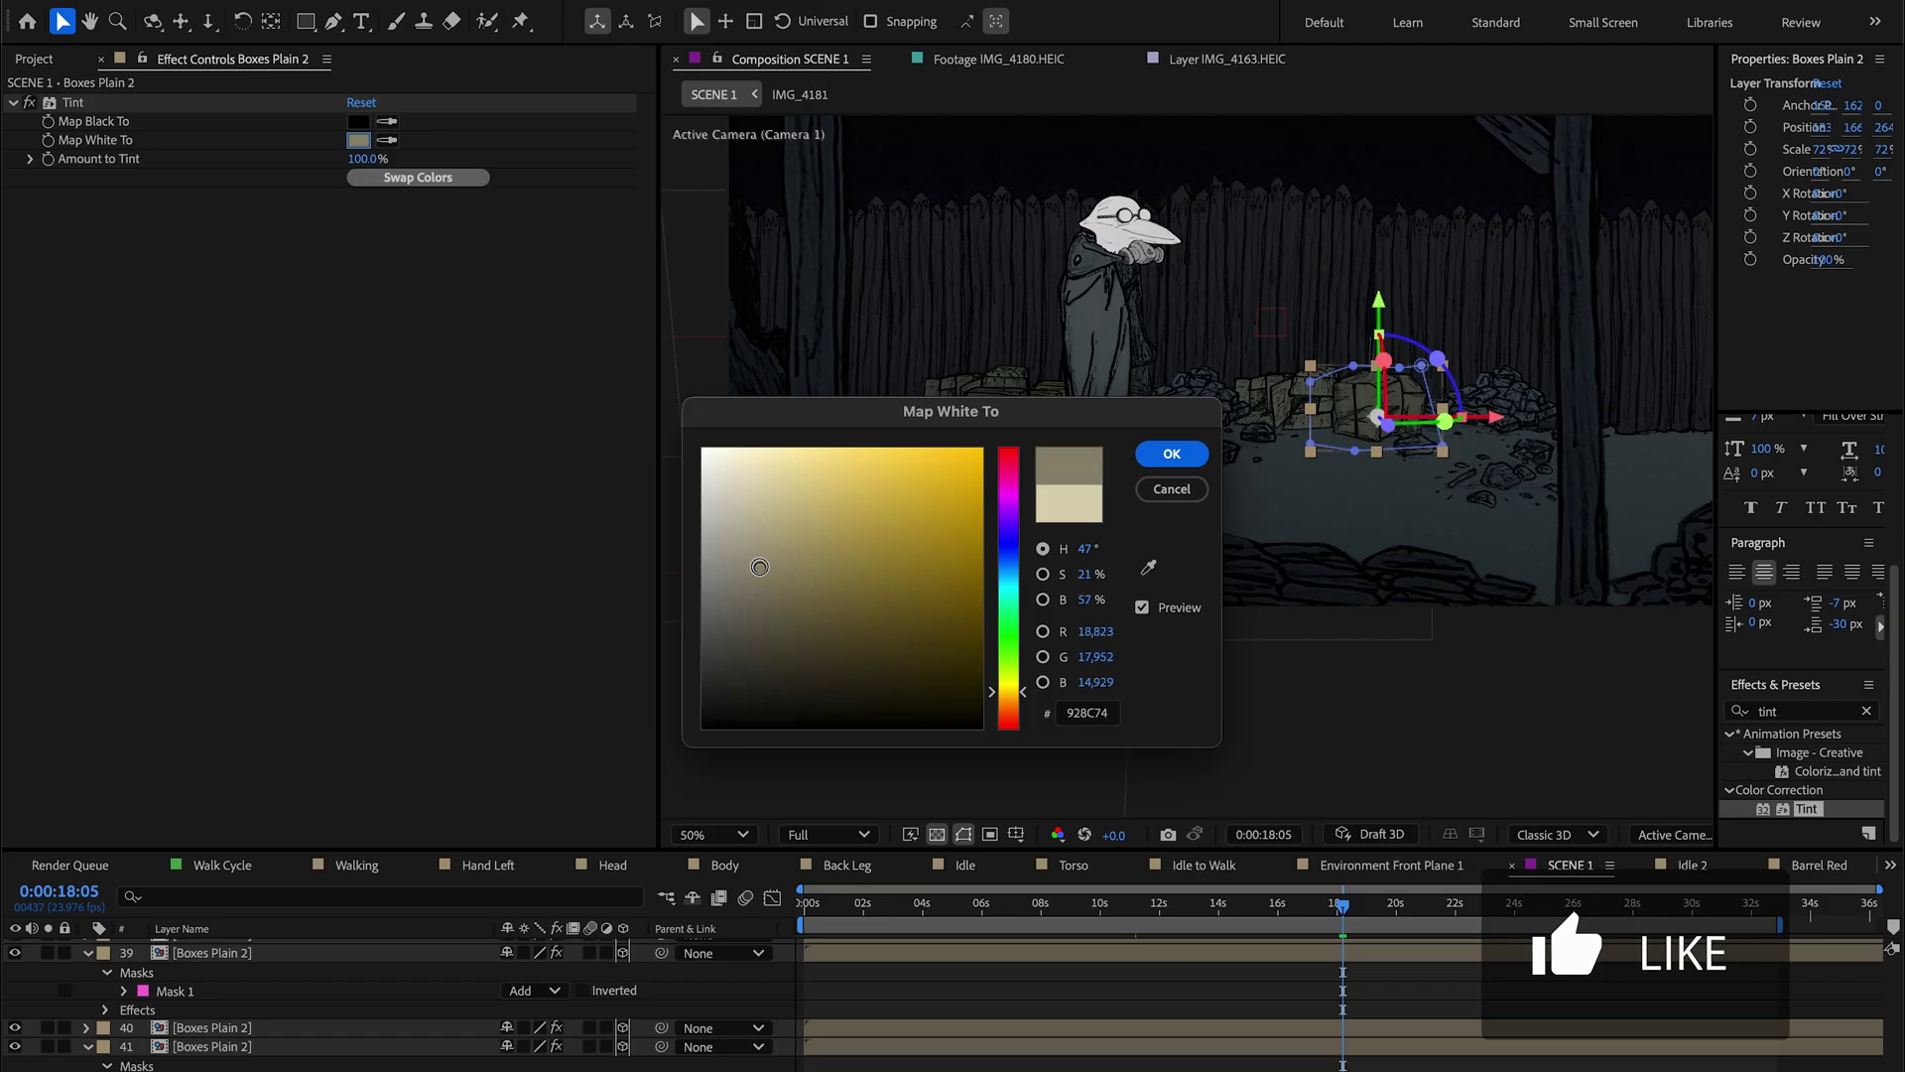
left_click(1171, 454)
Step: Duplicate Rocks Road 6, mask a few loose rocks on the copy, and place them on the foreground ground behind the character
left_click(1362, 916)
left_click_drag(1107, 397, 1049, 490)
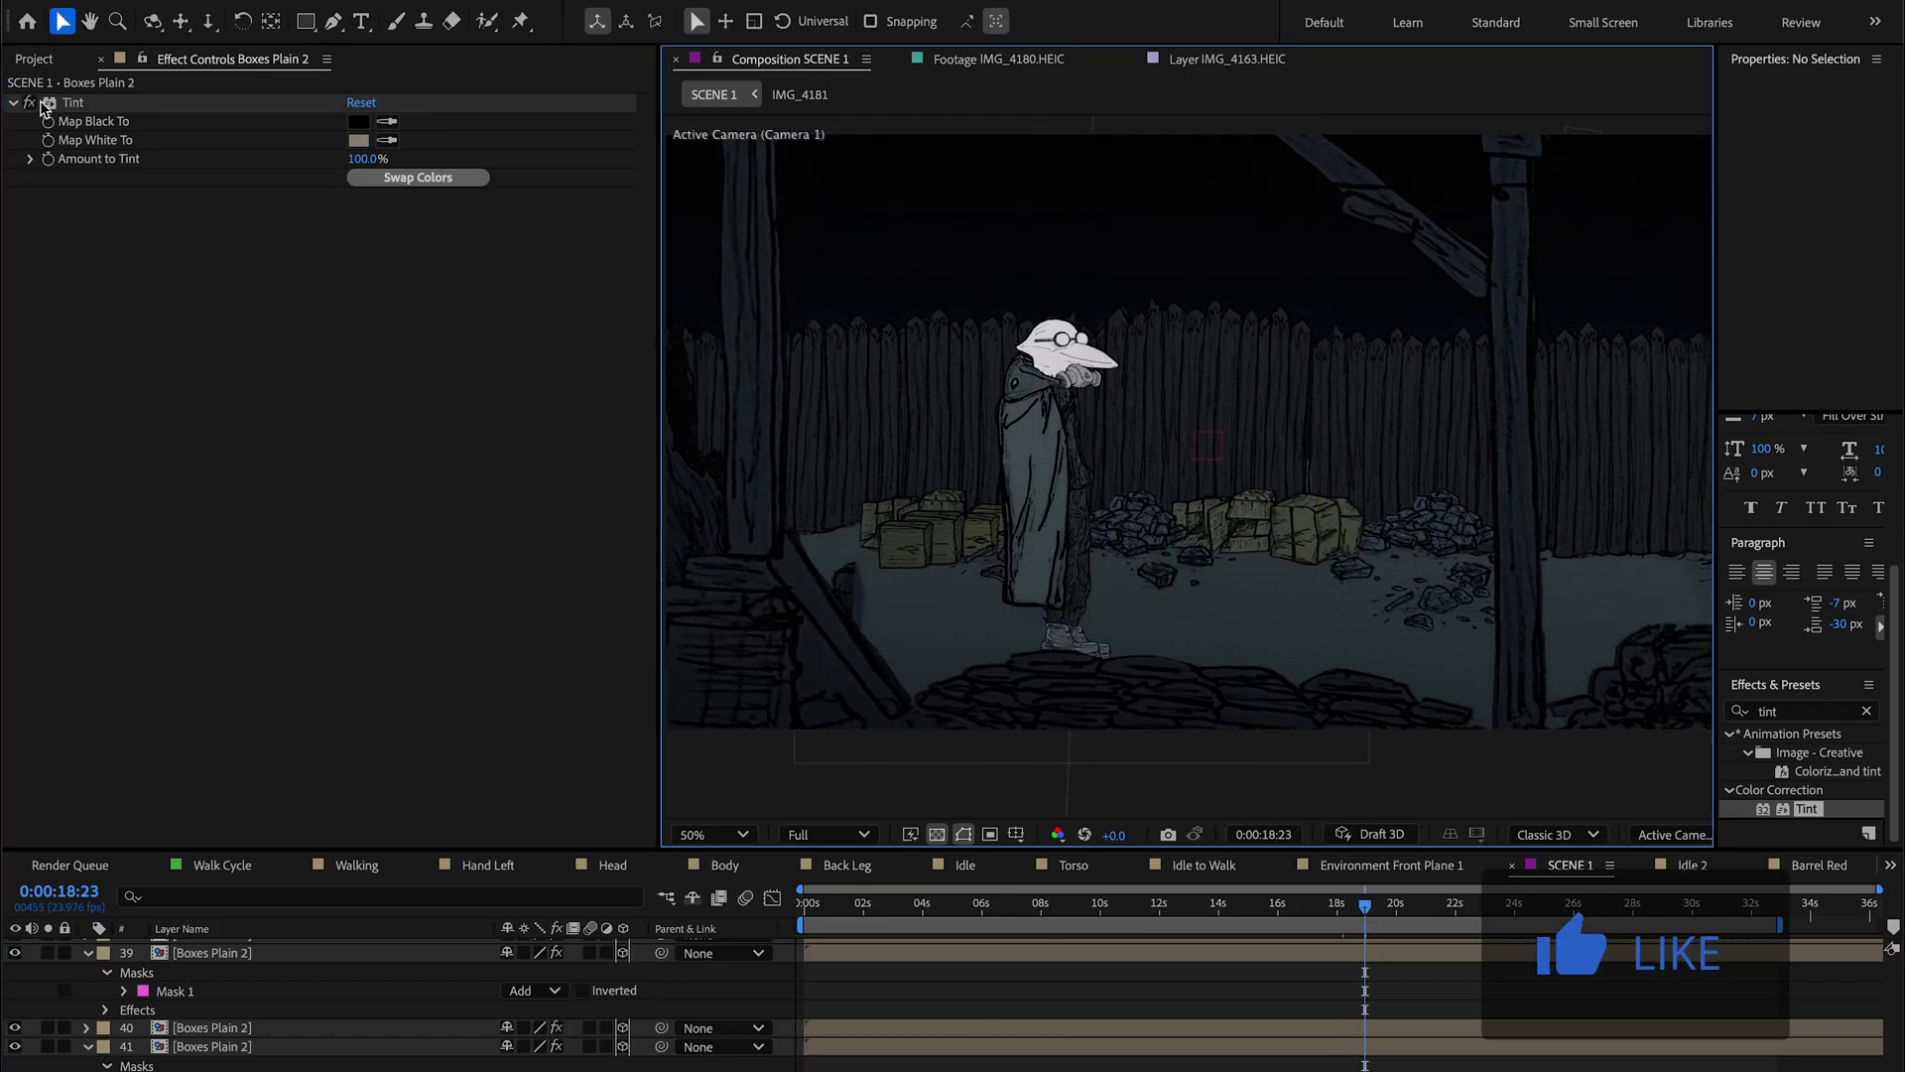
scroll(287, 973, "up", 10)
left_click(193, 997)
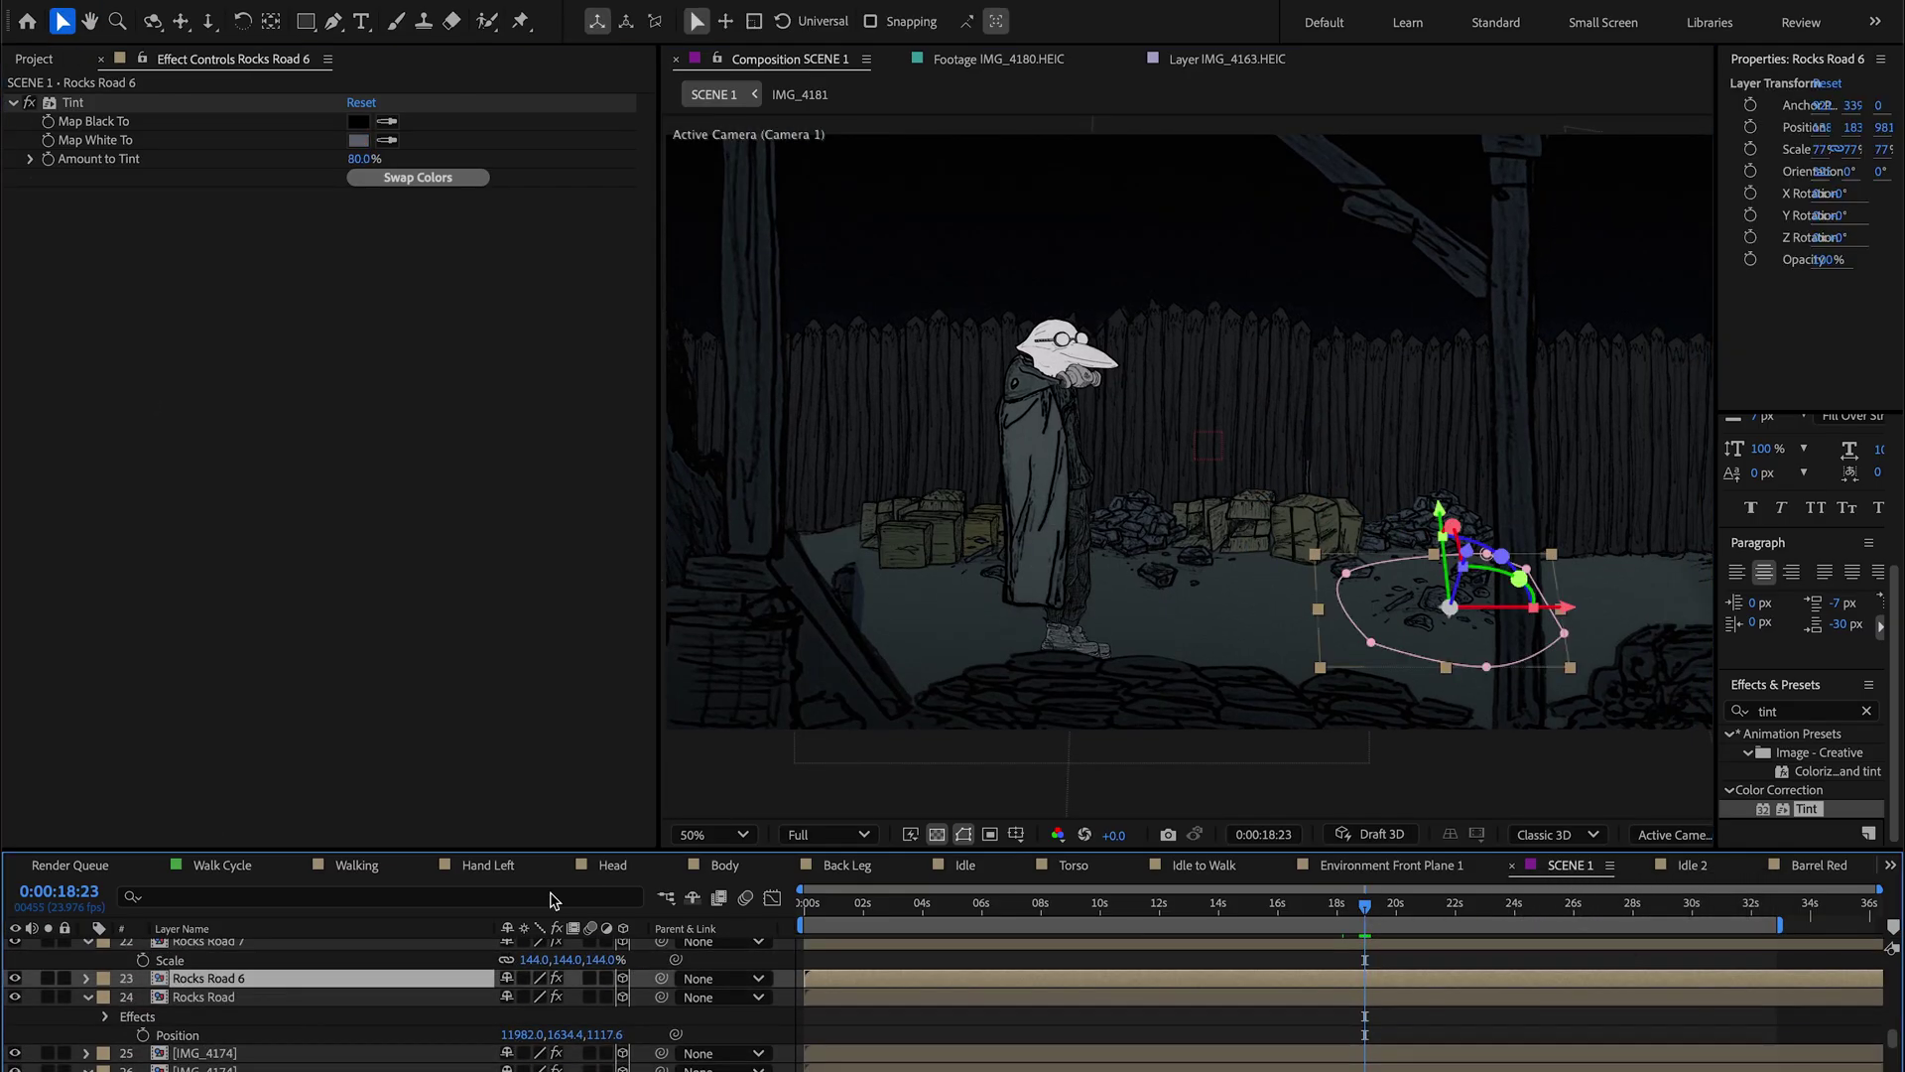
left_click_drag(1558, 606, 1219, 655)
left_click(1282, 426)
left_click(1212, 433)
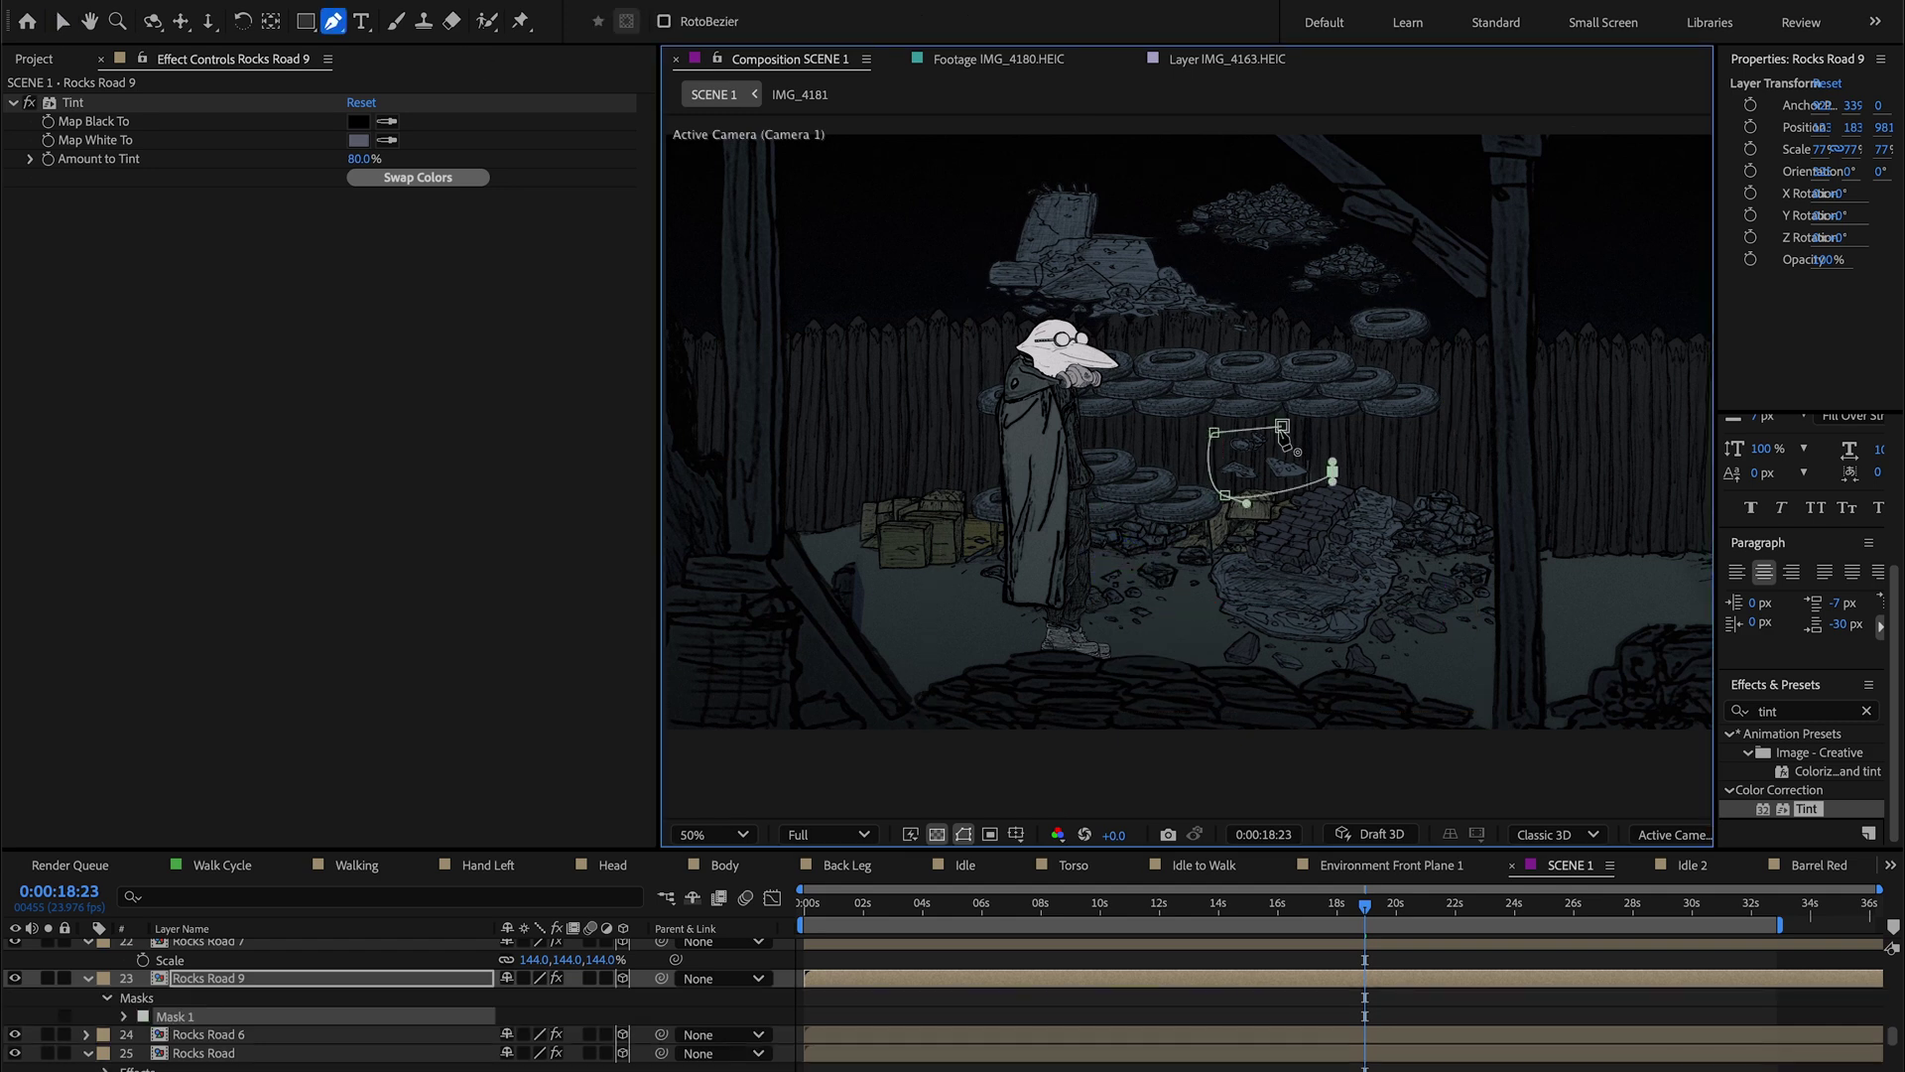
left_click(1282, 428)
key("v")
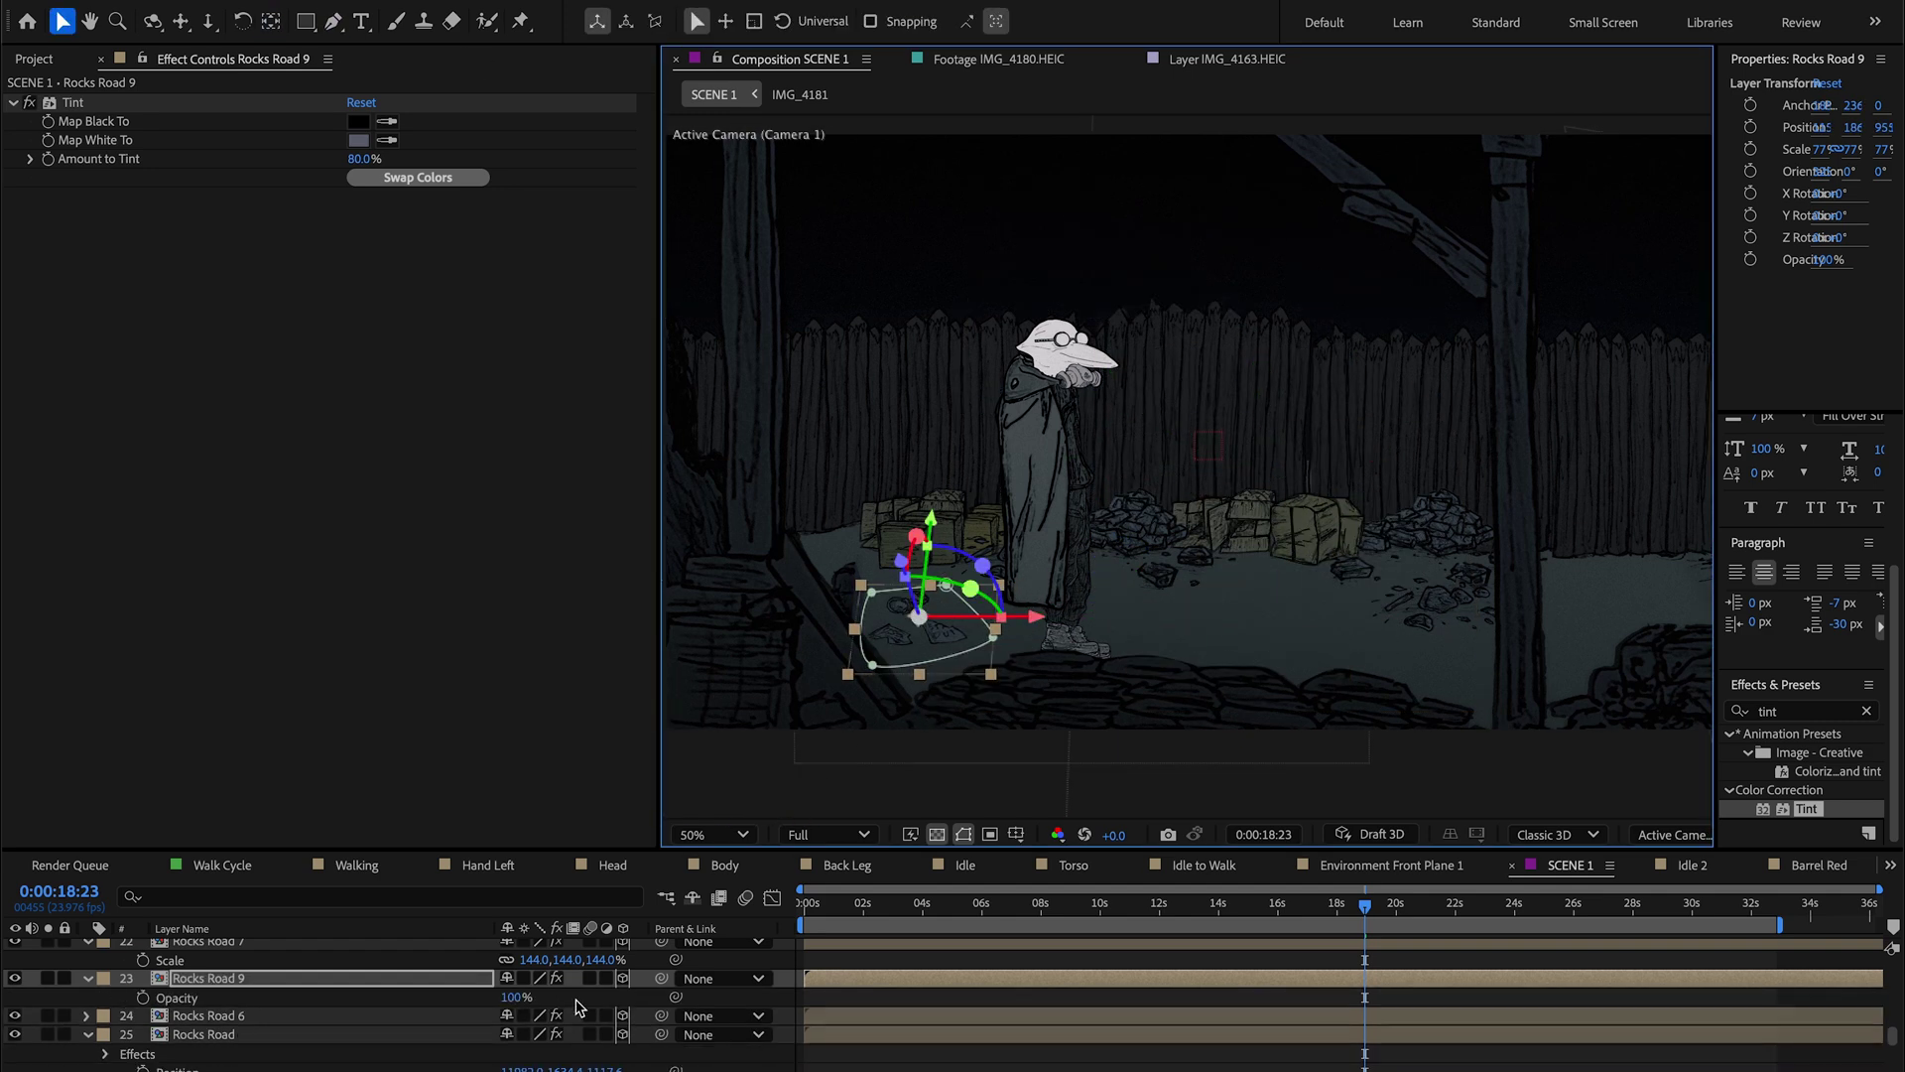
key("ctrl+s")
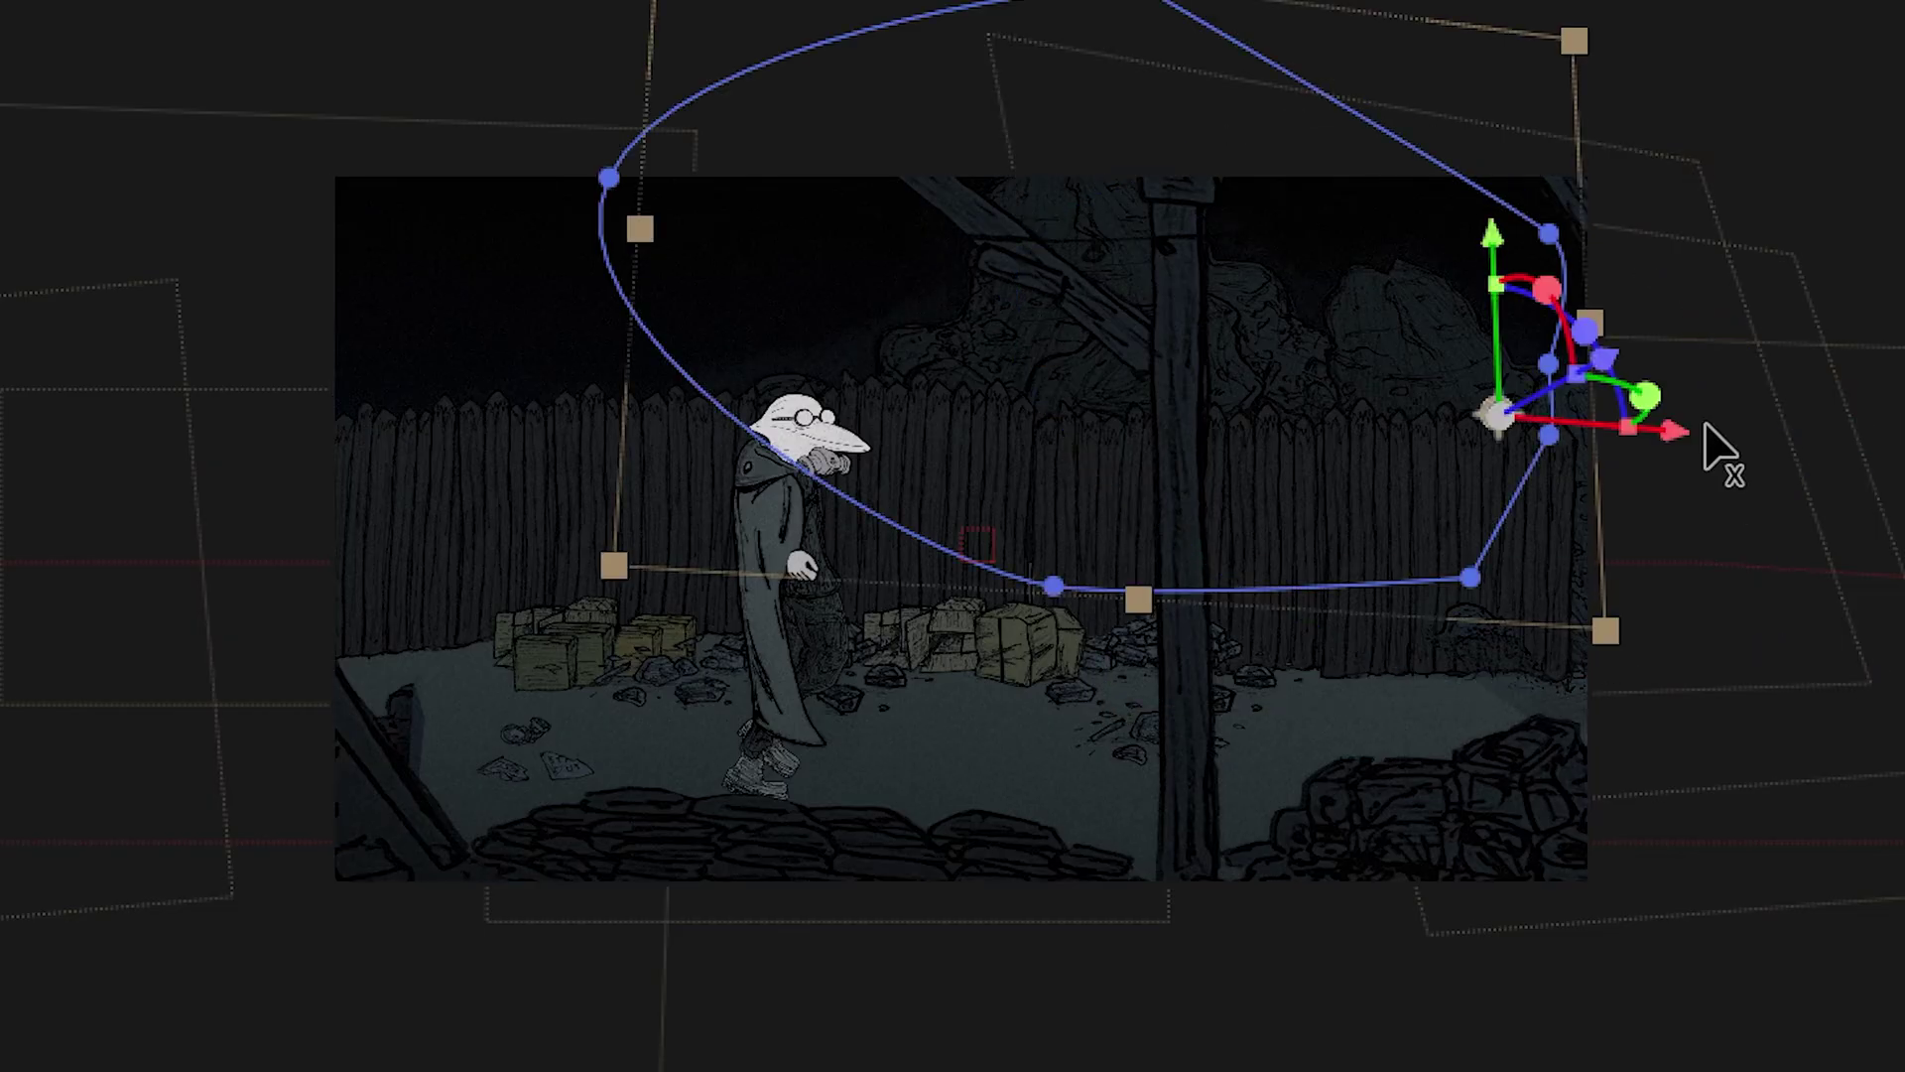
Step: Shift the masked background formation behind the fence along the scene and raise it to fill the sky above the fence
left_click_drag(1677, 431, 1297, 440)
left_click_drag(1240, 359, 1184, 354)
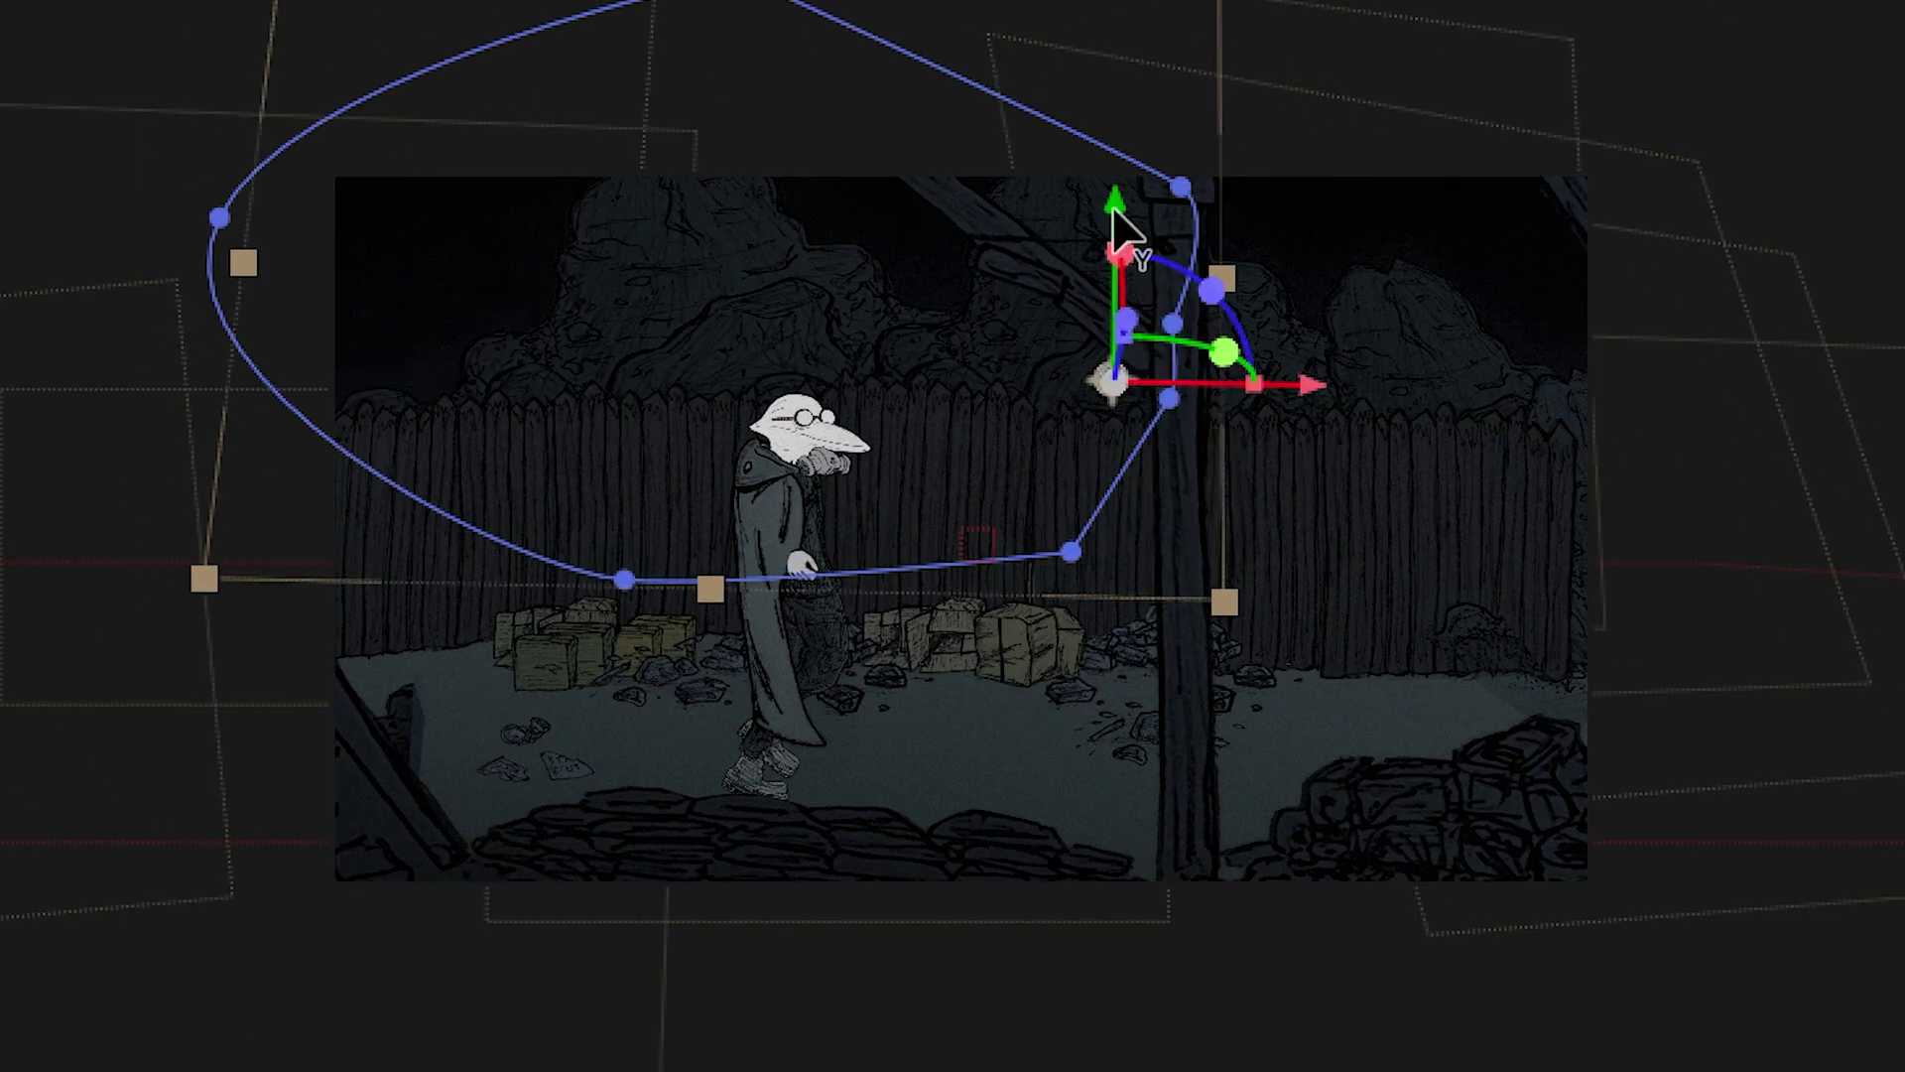
left_click_drag(1114, 211, 1110, 168)
mouse_move(1316, 349)
left_mouse_down()
mouse_move(1534, 361)
mouse_move(1231, 353)
mouse_move(1290, 349)
left_mouse_up()
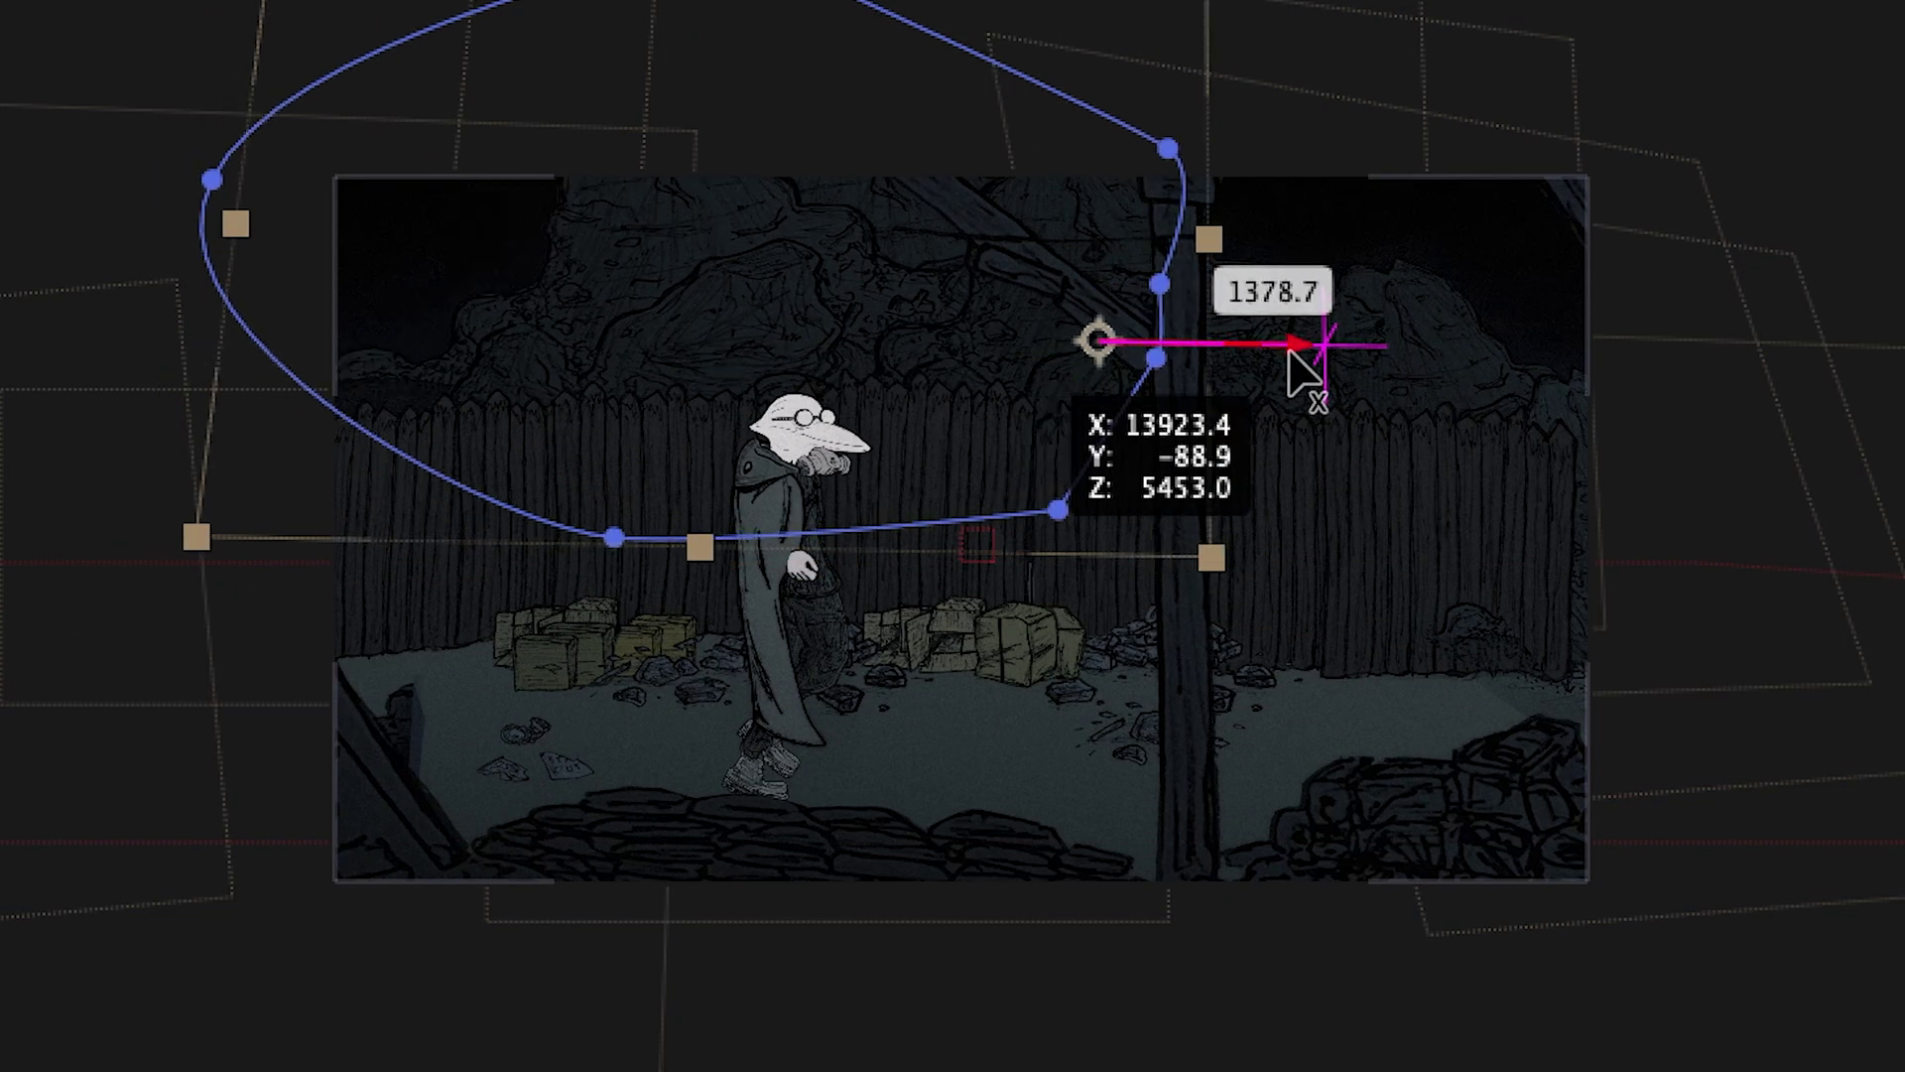
left_click_drag(1198, 250, 1185, 238)
left_click_drag(1297, 330, 1050, 356)
left_click_drag(956, 260, 979, 267)
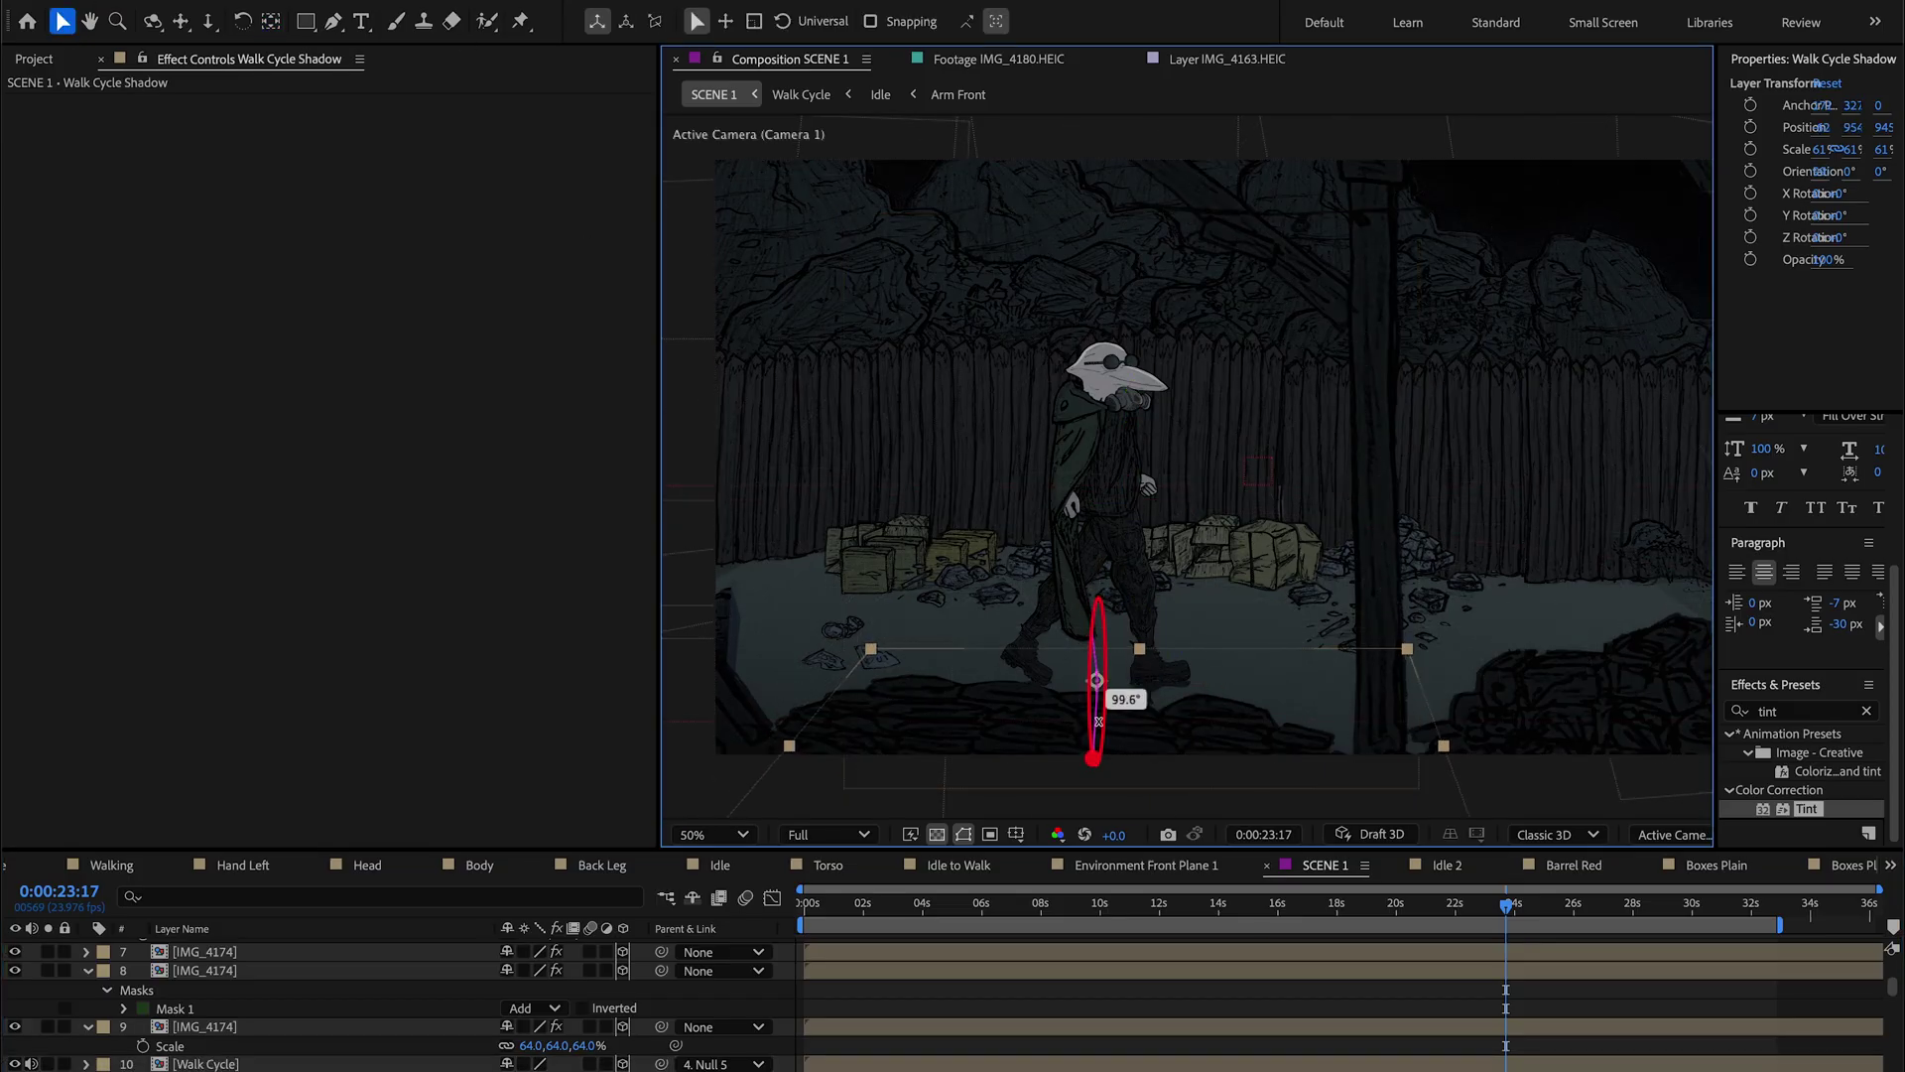
Step: Apply the Tint effect to the Walk Cycle Shadow layer with Map White To set to black, 000000
double_click(1806, 808)
left_click(358, 140)
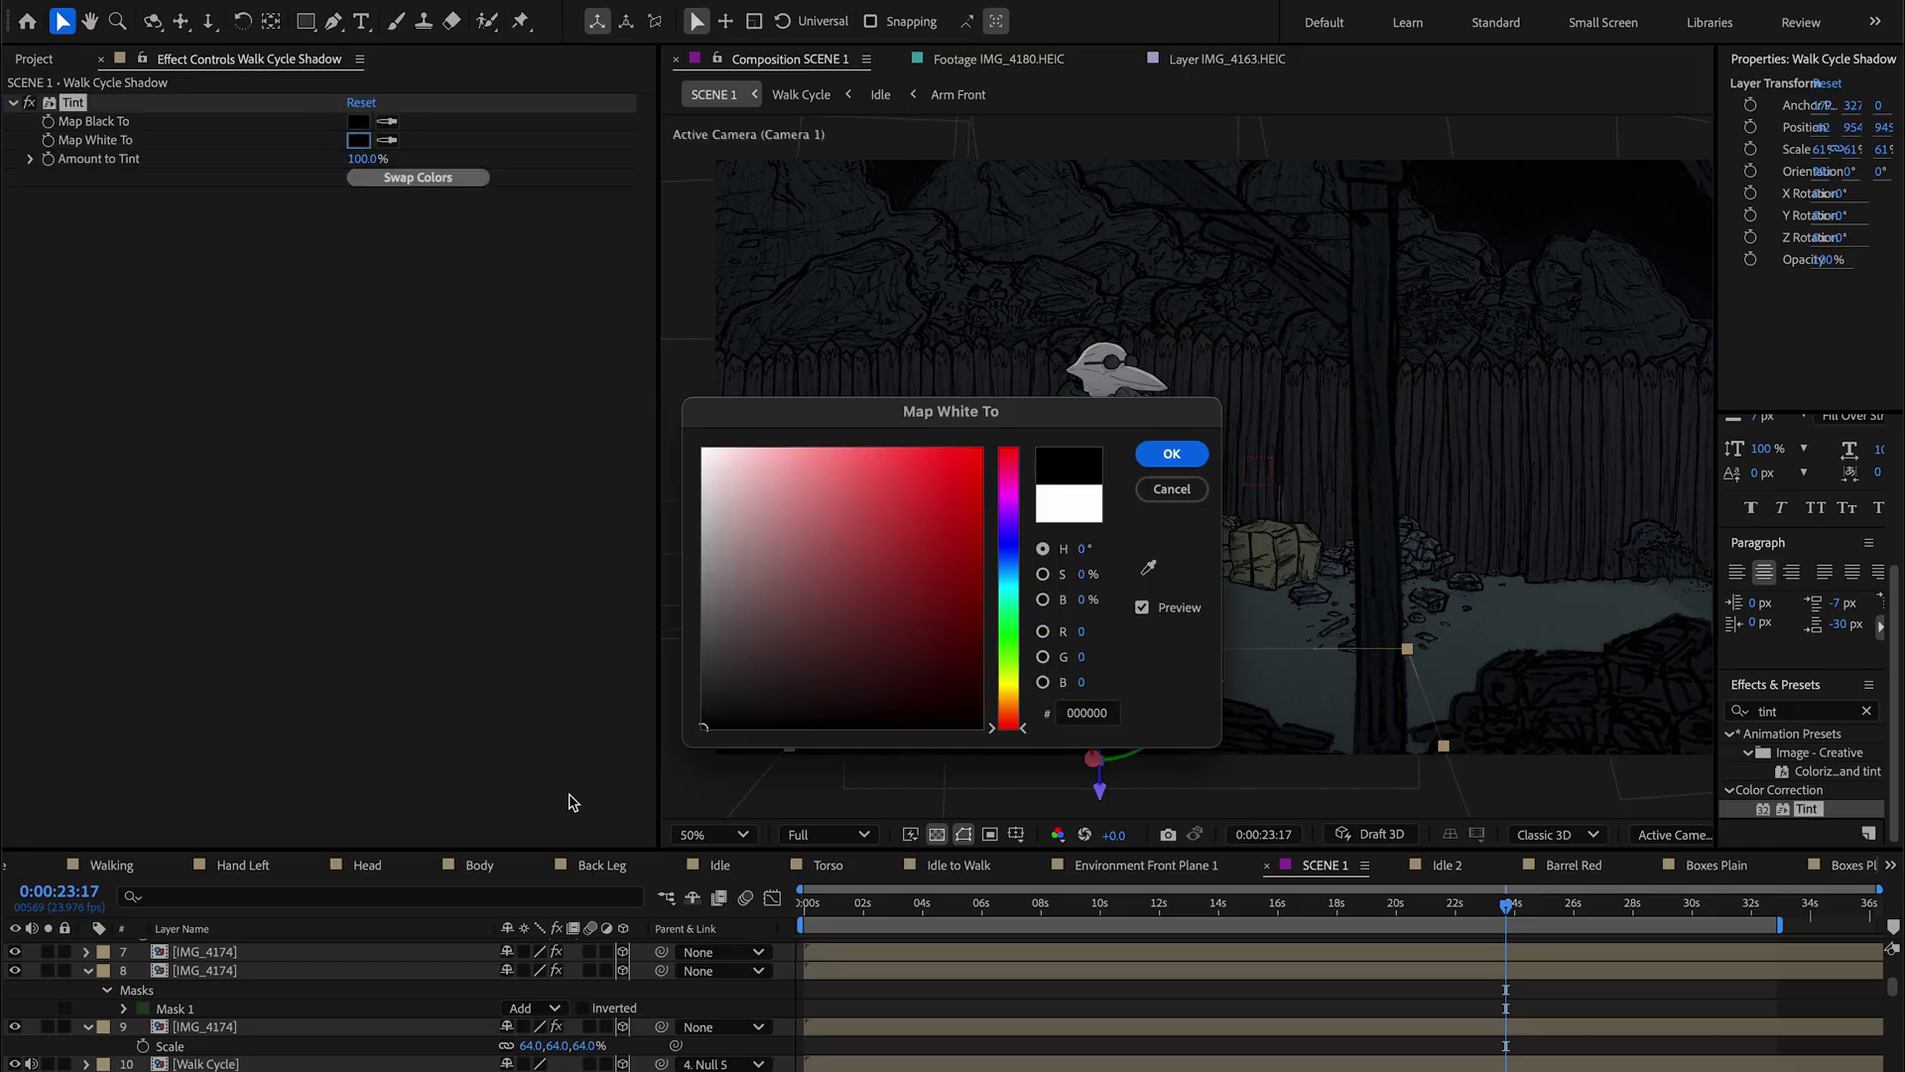
key("Return")
Step: Check the shadow at 0:00:24:16 and nudge the Walk Cycle Shadow layer slightly to line up with the character's feet
left_click_drag(1479, 915, 1552, 912)
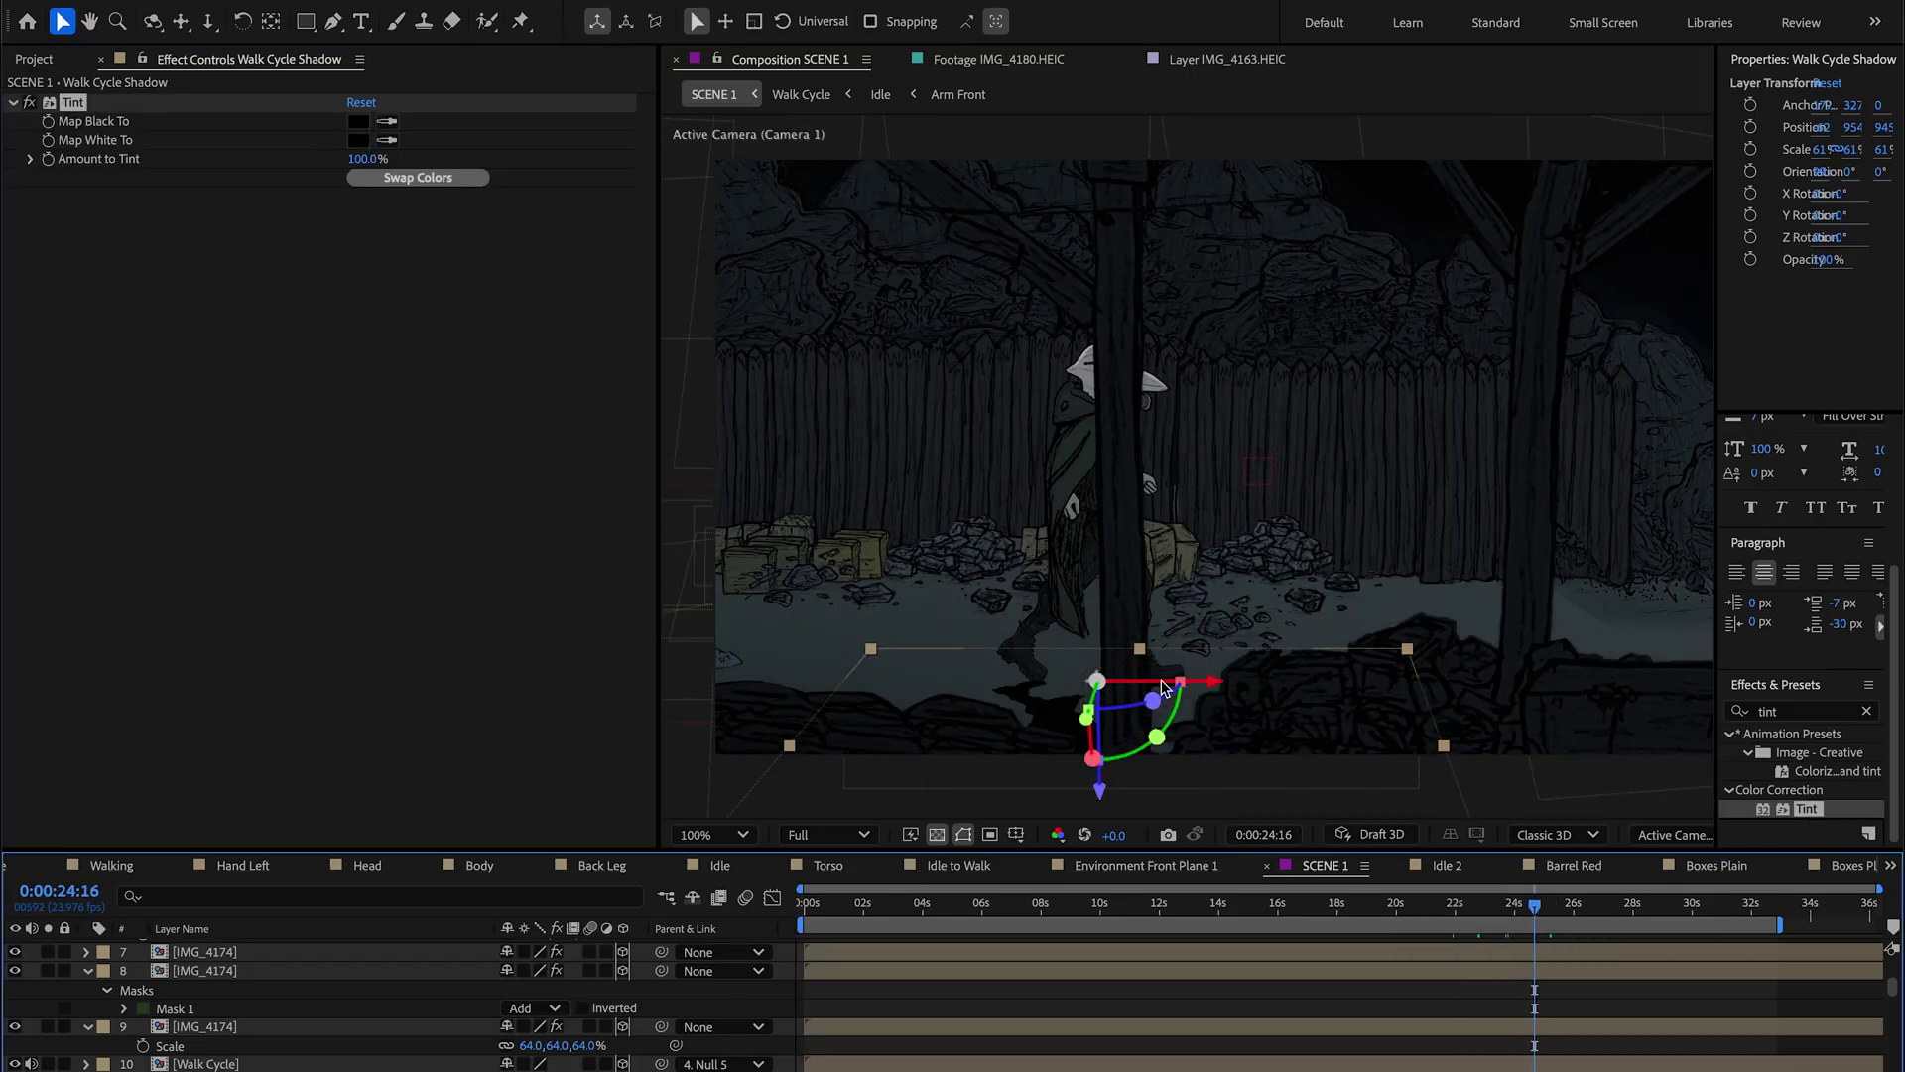
scroll(953, 779, "up", 2)
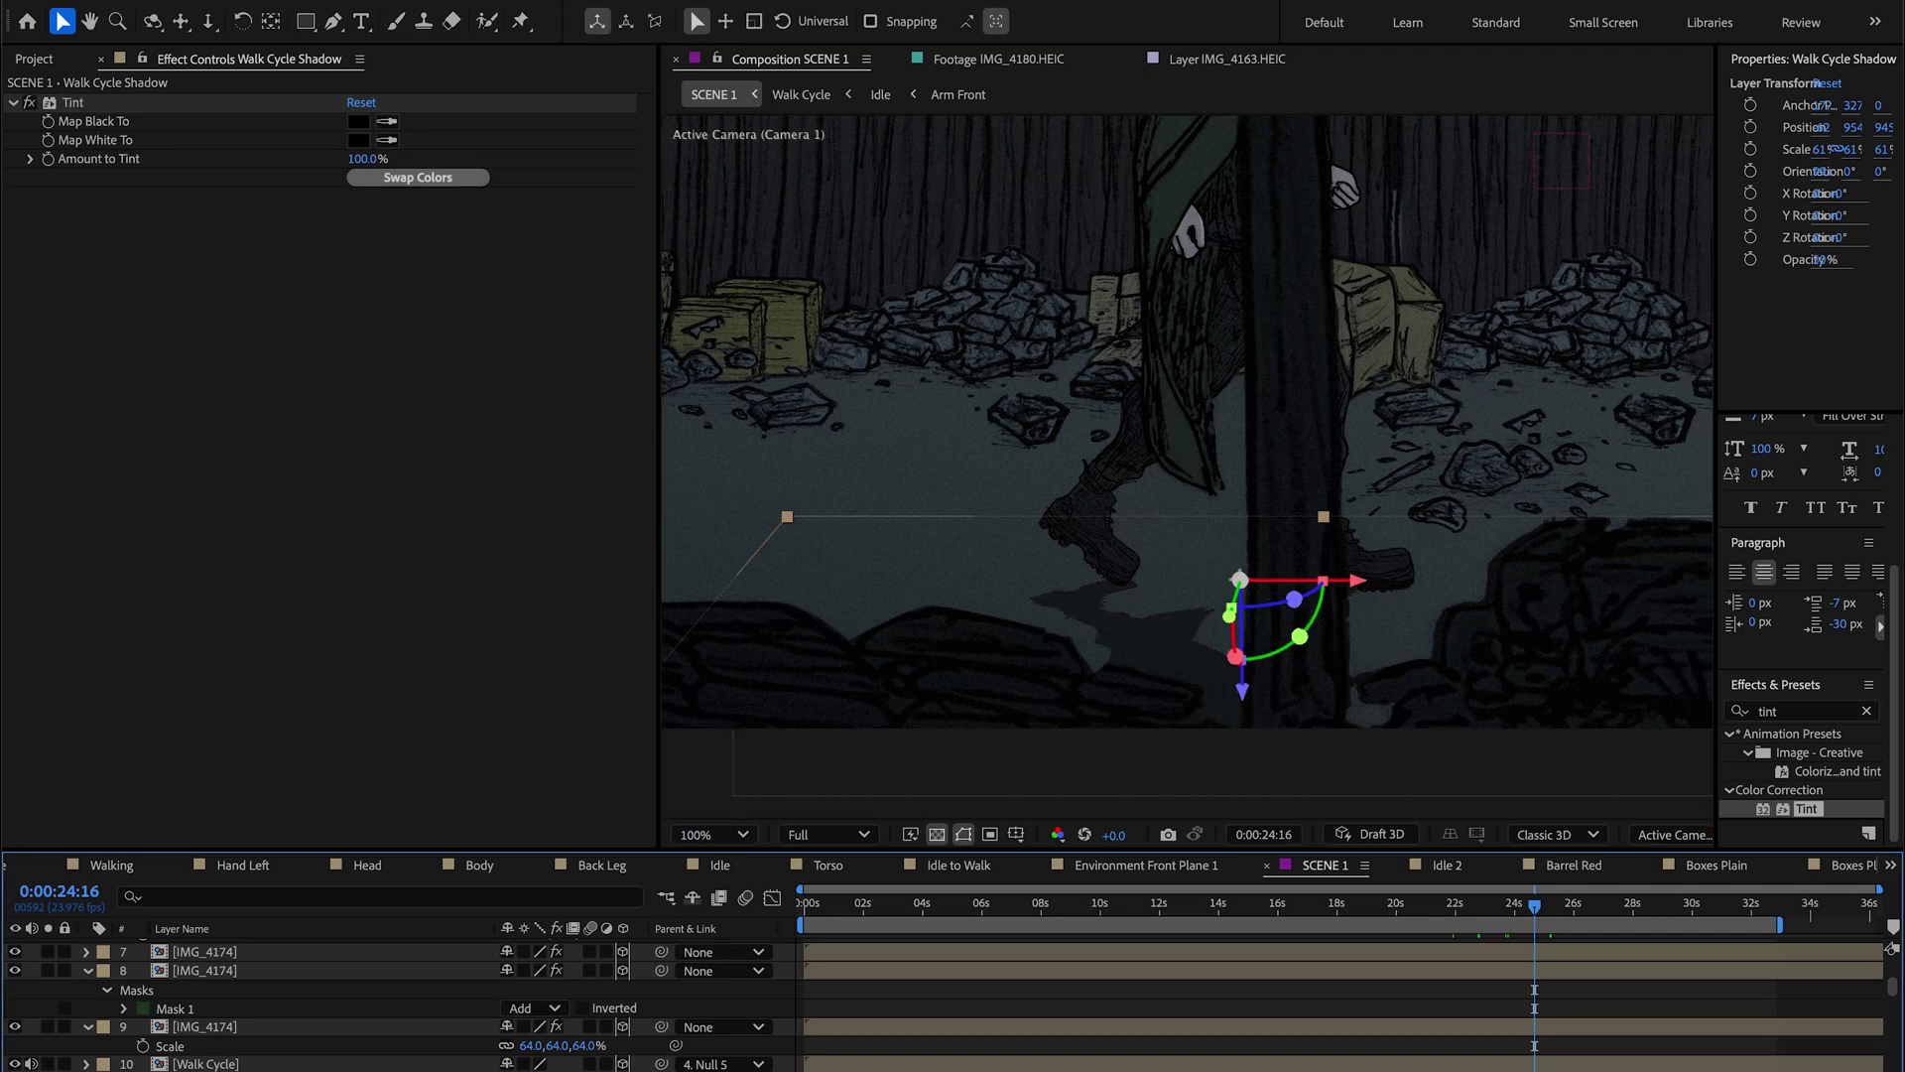
left_click_drag(1229, 620, 1224, 627)
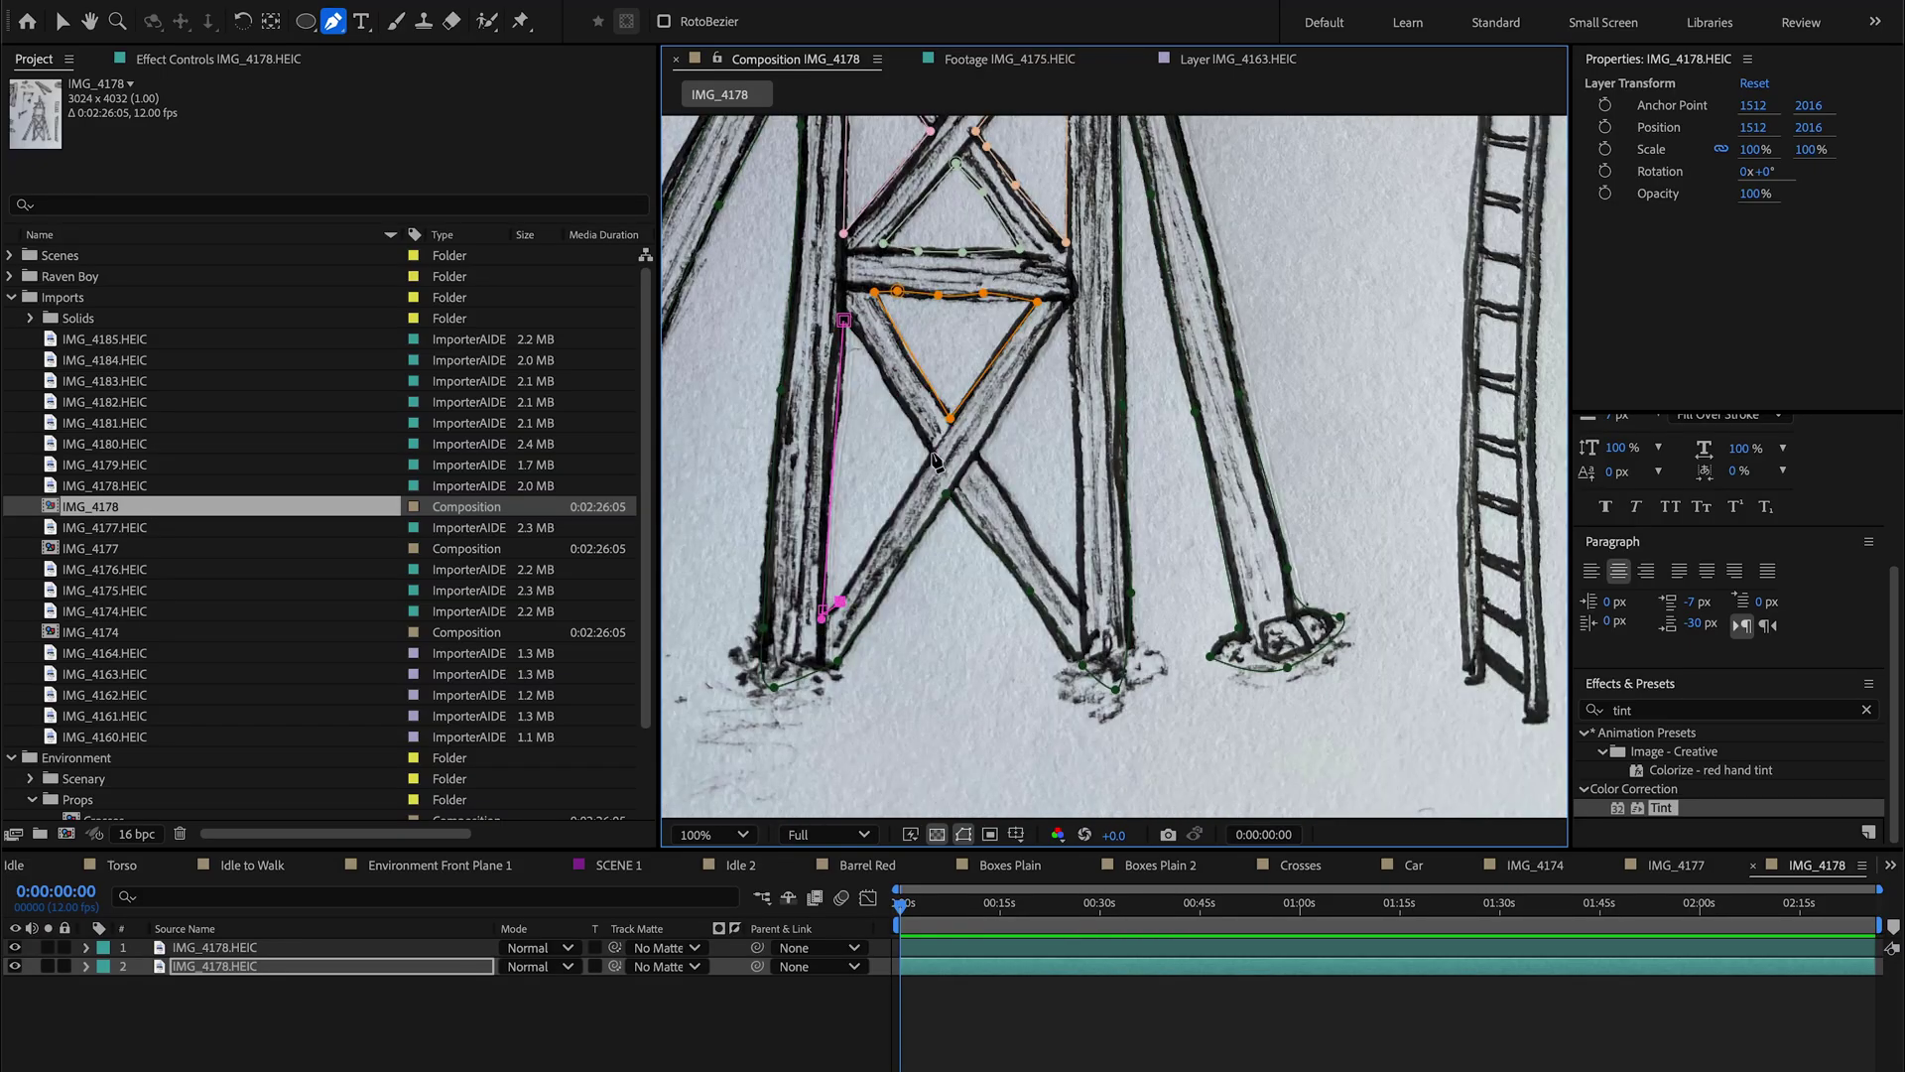
Step: Mask out the gaps between the watchtower's braces in IMG_4178 and arrange its keyed copies as 3D sides of the tower
key("m")
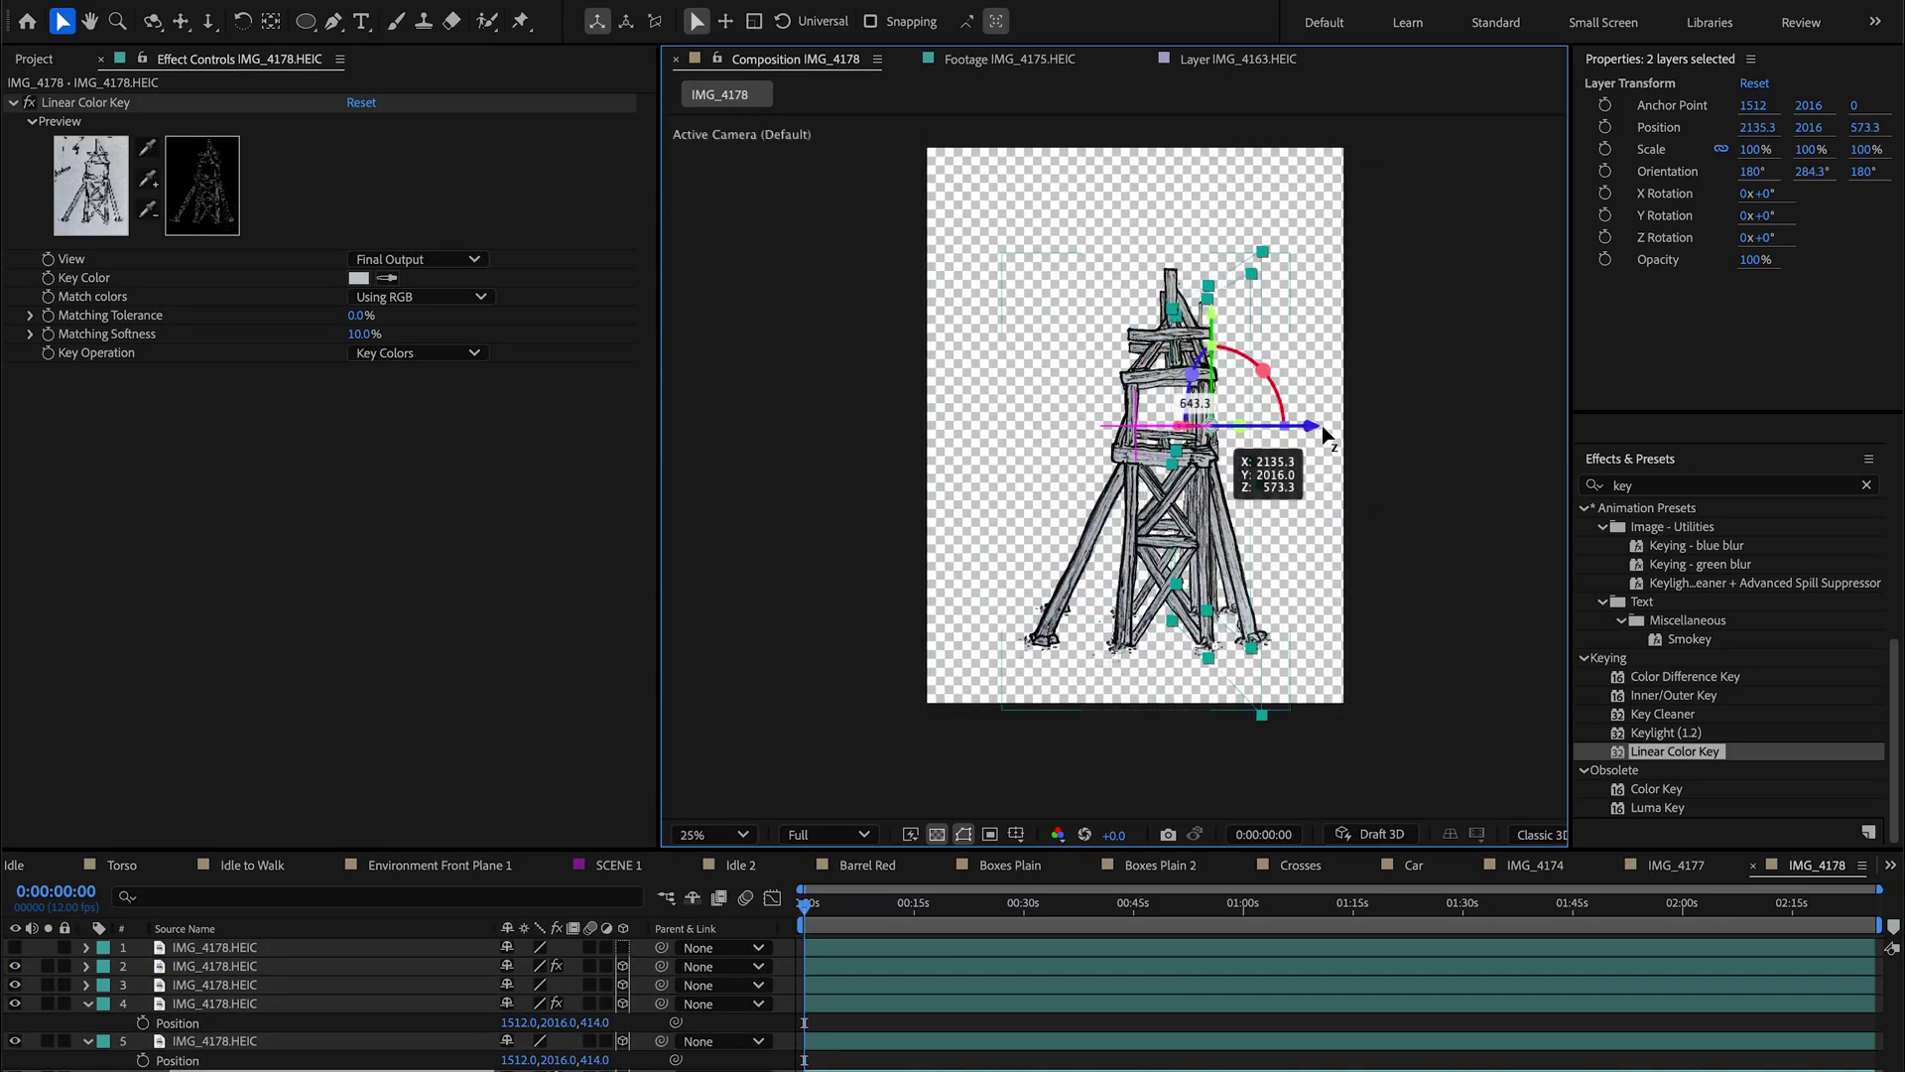
key("period")
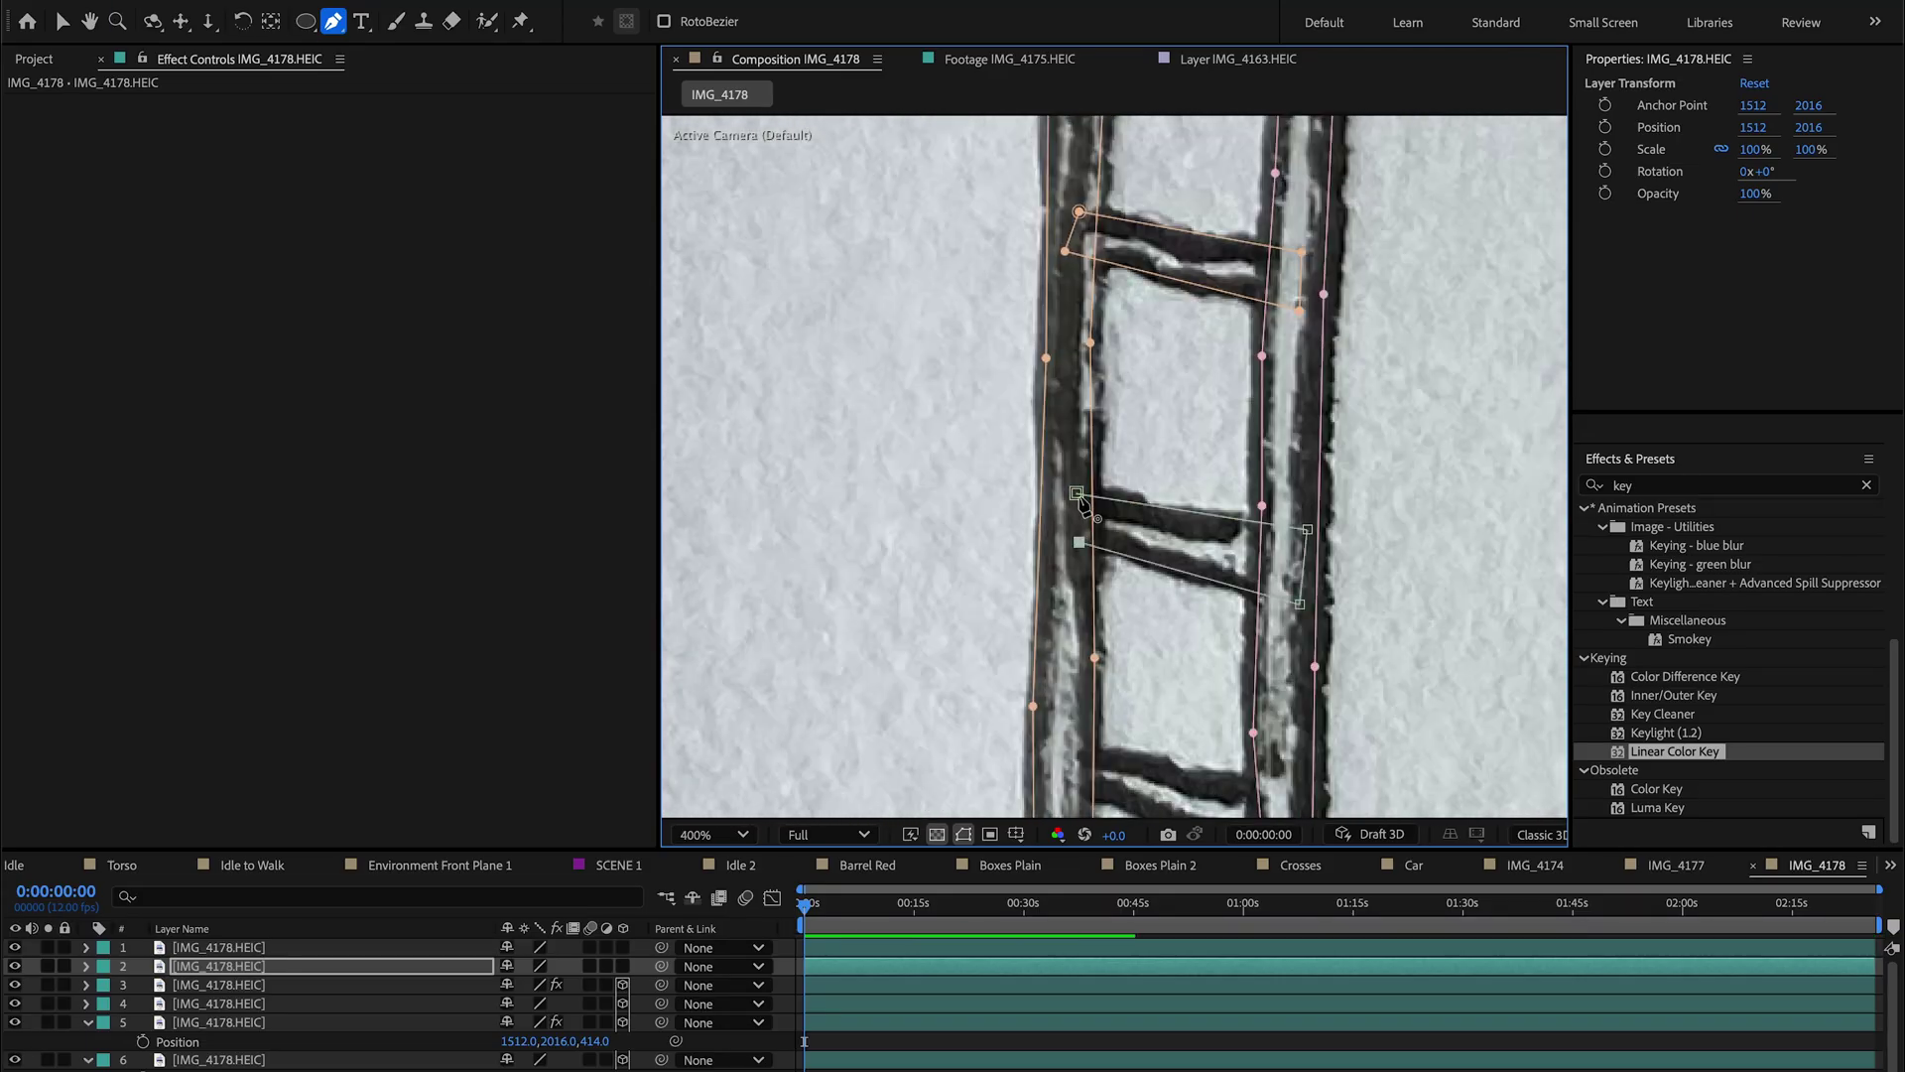
Step: Mask the ladder and its rungs in IMG_4178, remove the paper with Linear Color Key, and place the 3D ladder's anchor point at its base
scroll(1084, 501, "down", 4)
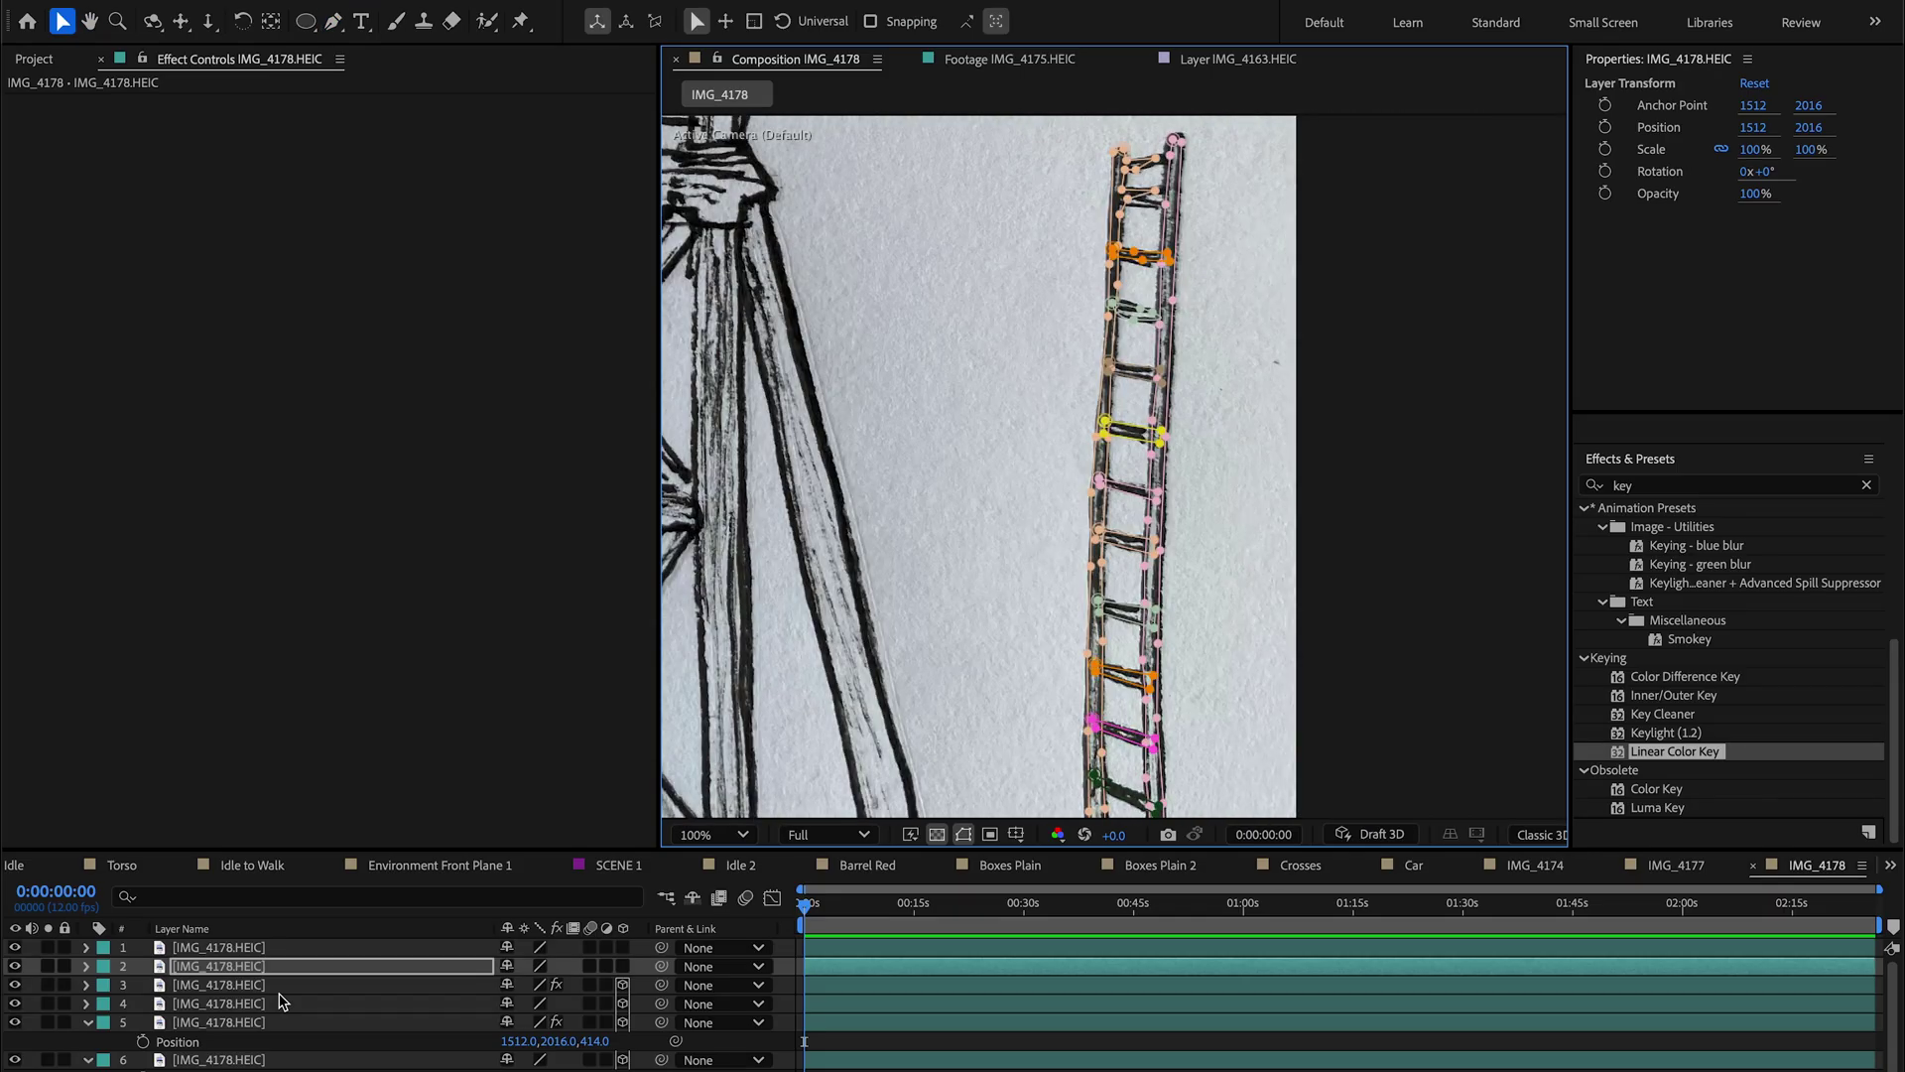
left_click(1090, 288)
left_click_drag(913, 267, 1256, 268)
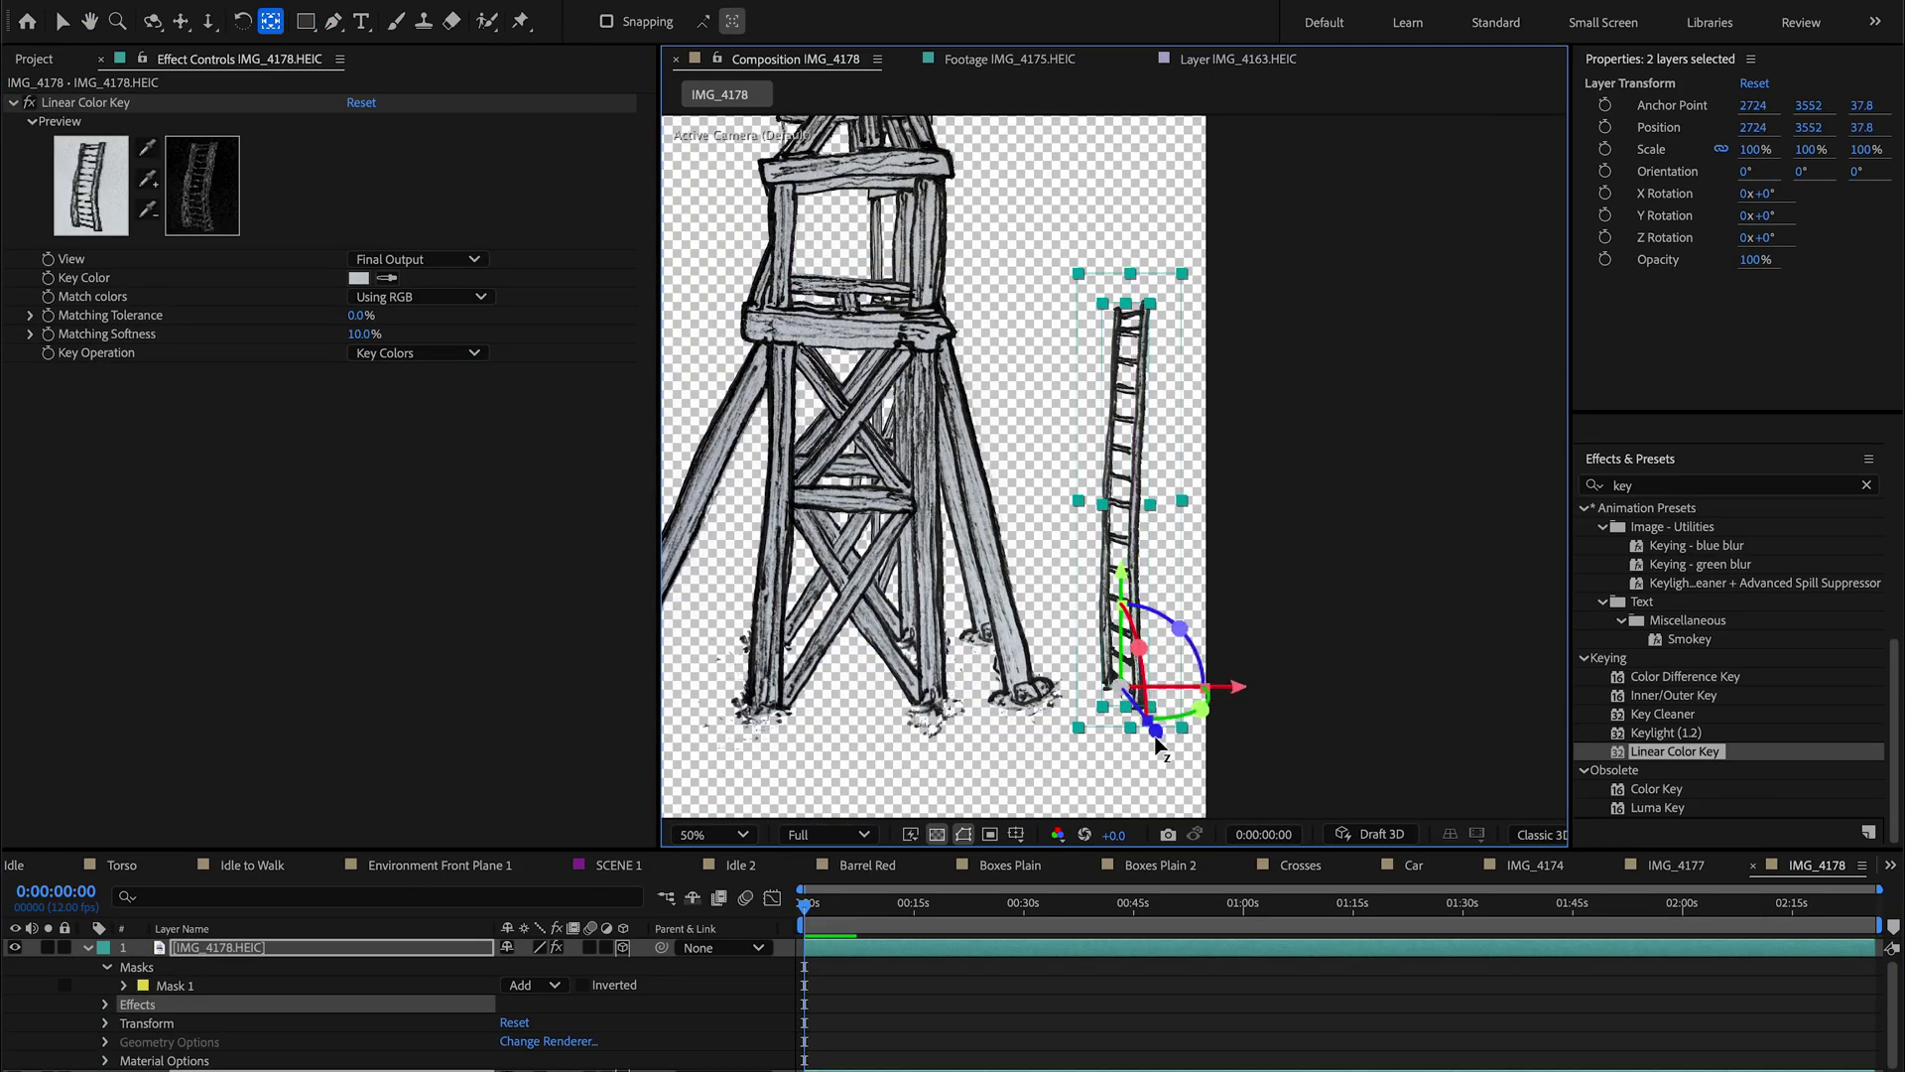